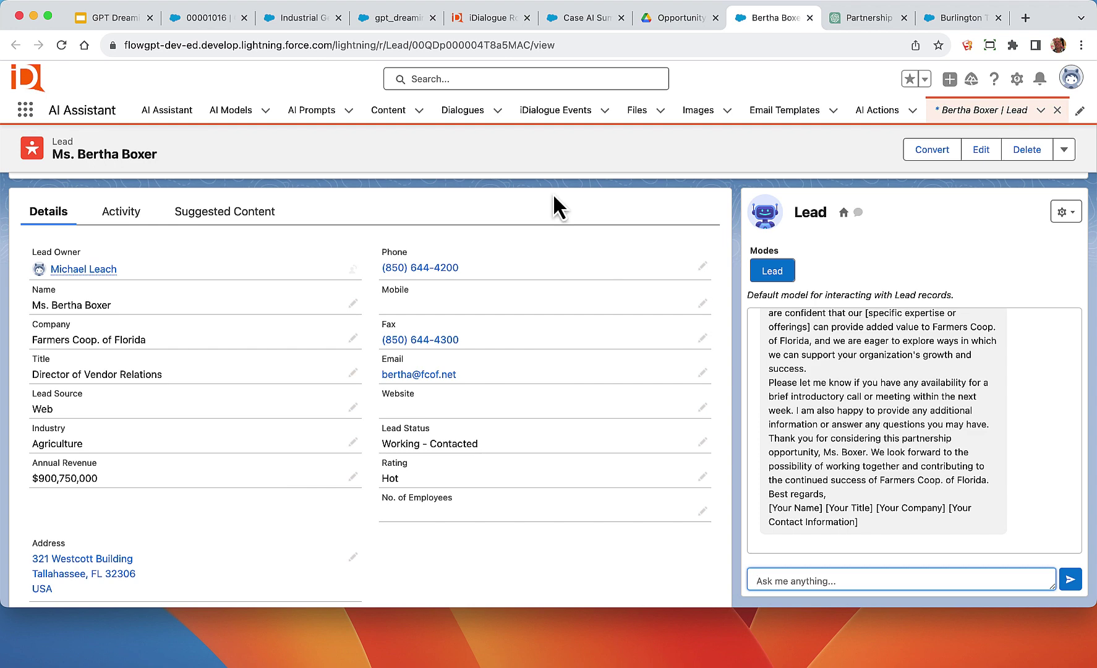
Switch to the GPT Dream slide deck showing the Consumer vs Enterprise GPT slide.
click(97, 15)
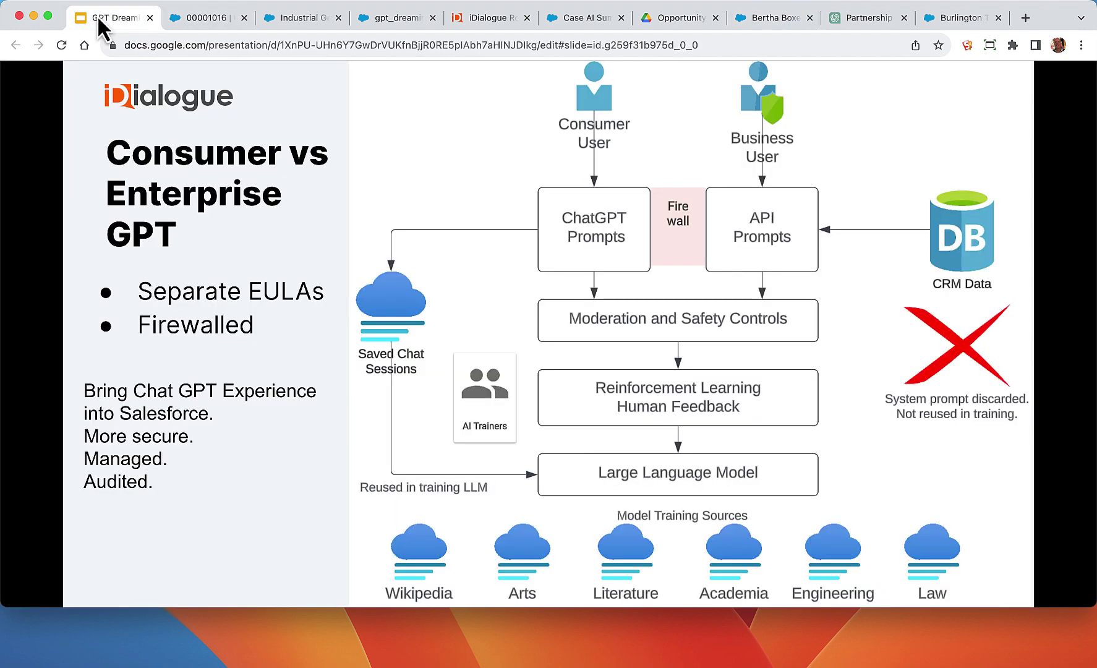
Advance two slides to OpenAI Trust Portal and open its trust.openai.com link.
key(Right)
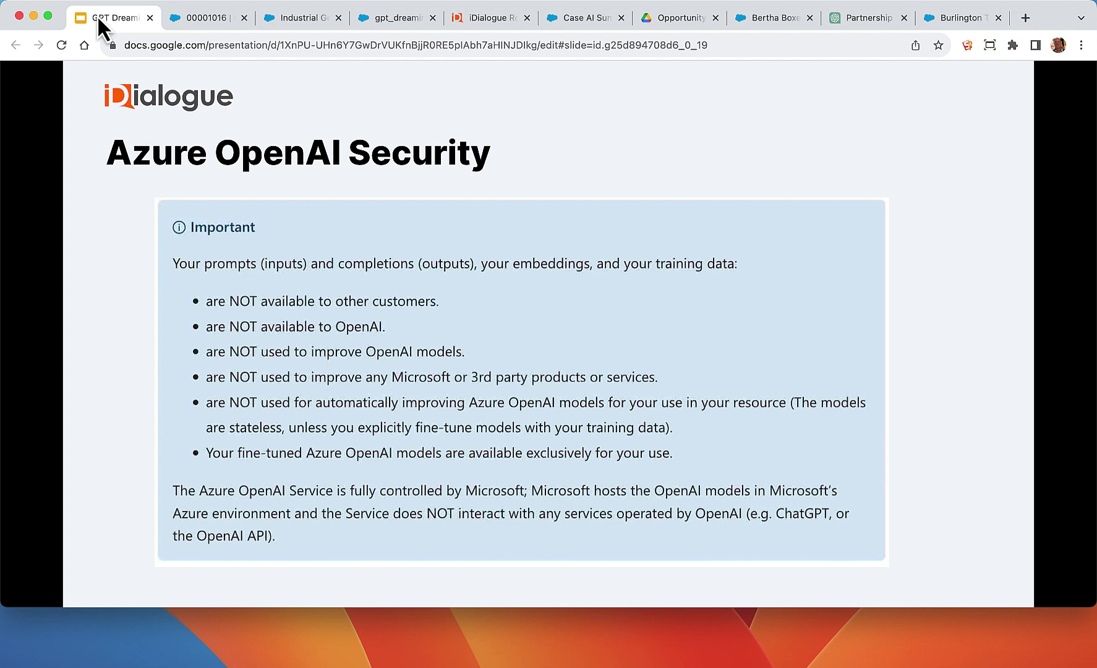
key(Right)
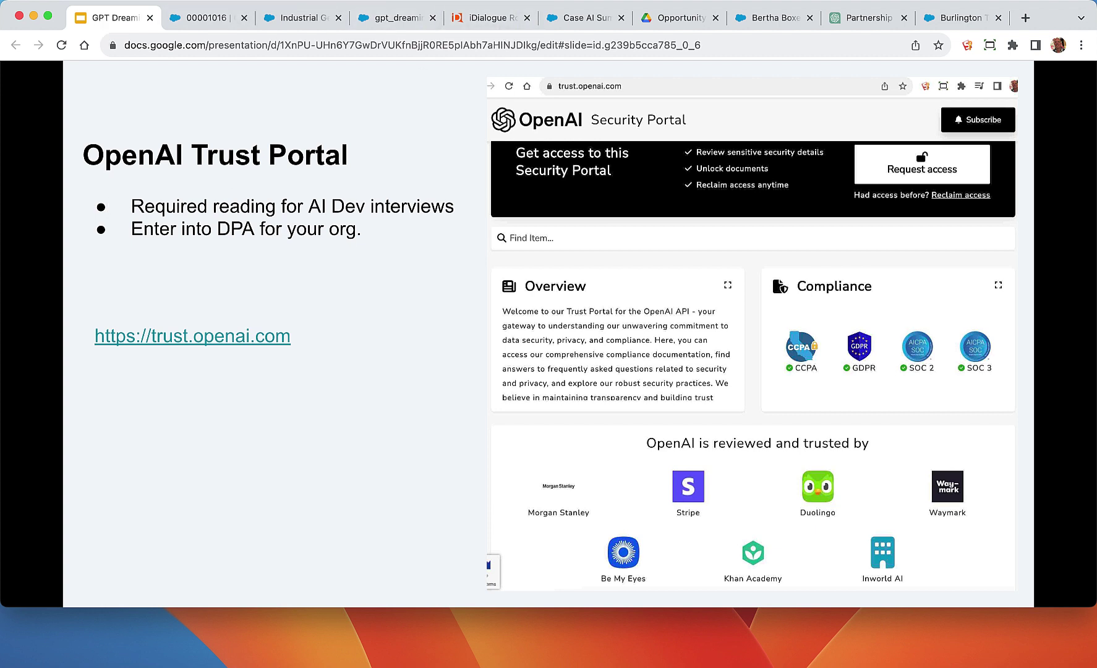
click(192, 336)
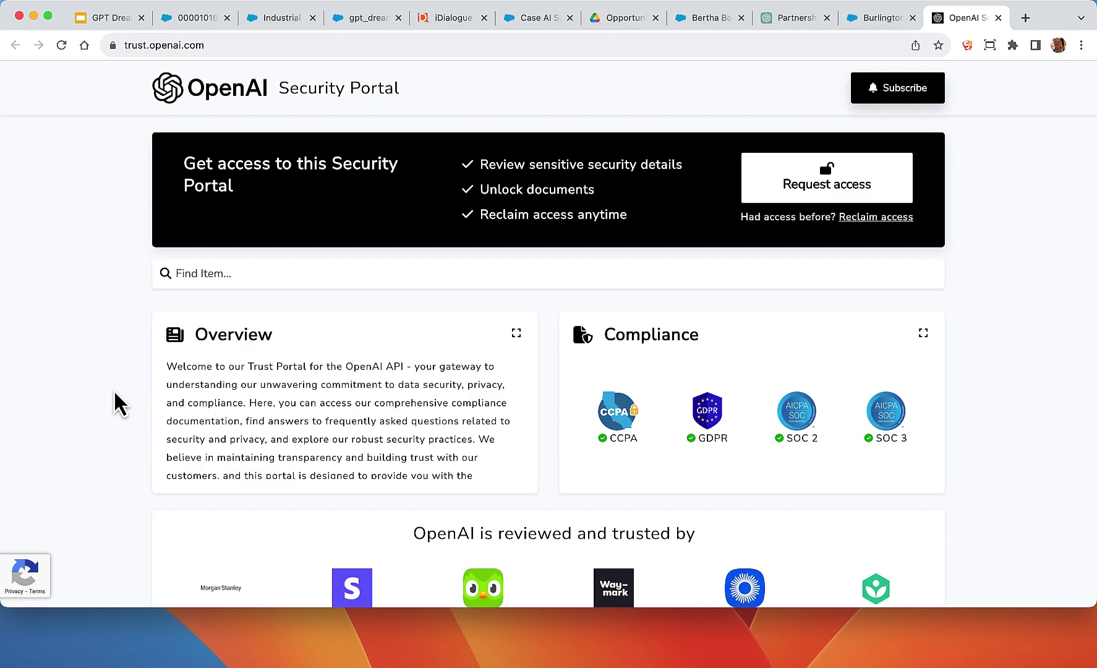
Scroll the trust portal down to Documents: Pentest Report, SOC 2, SOC 3, CAIQ Lite, VSA Full.
scroll(114, 390, down, 2)
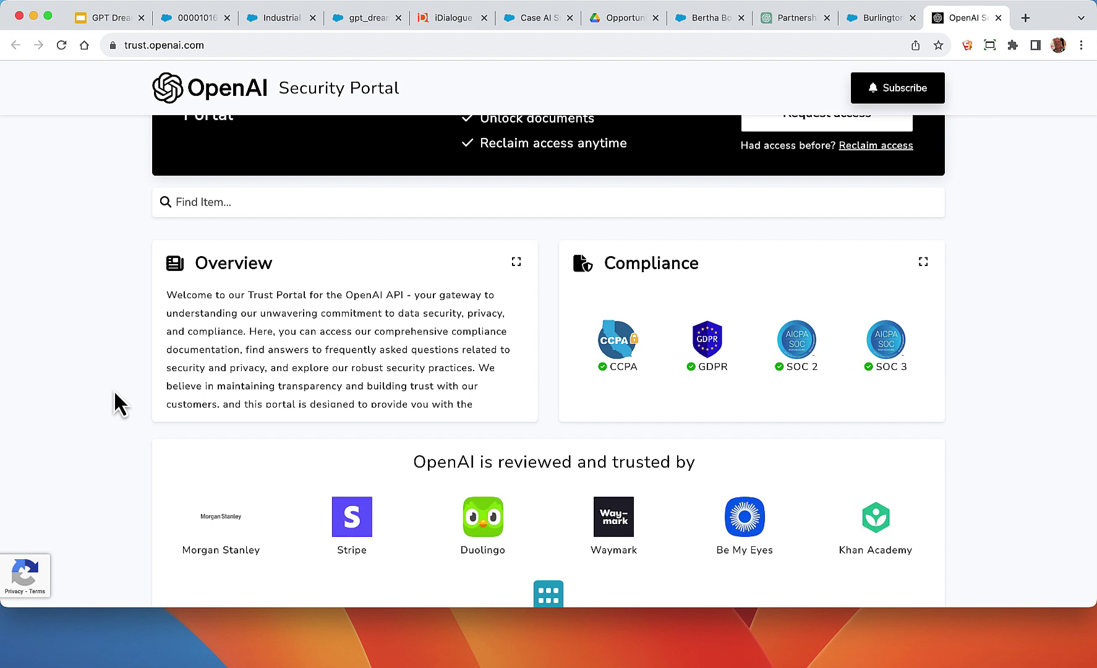
scroll(115, 393, down, 7)
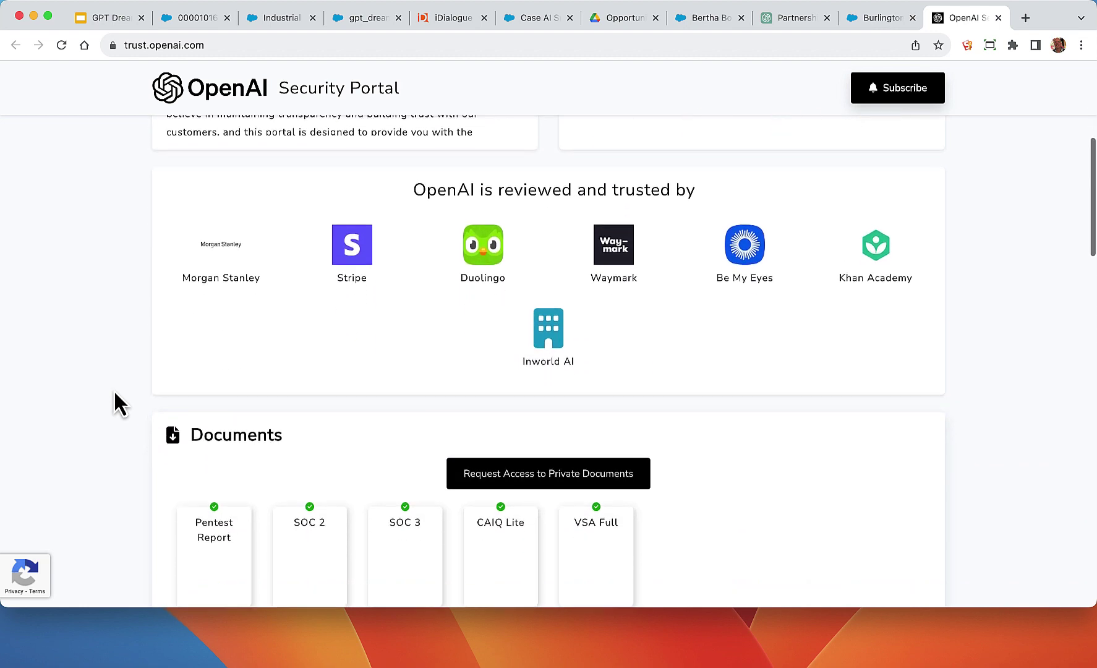
scroll(114, 390, down, 1)
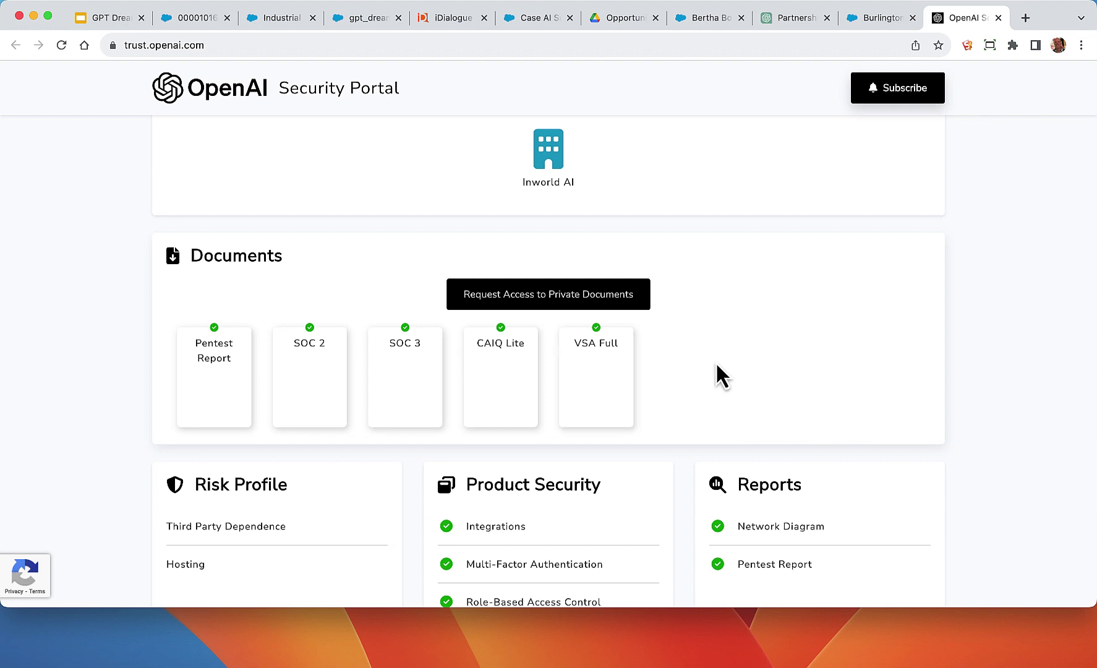
Go to the File GPT Legal Review of EULA slide and open the Data_Processing_Agreement on GitHub.
click(108, 19)
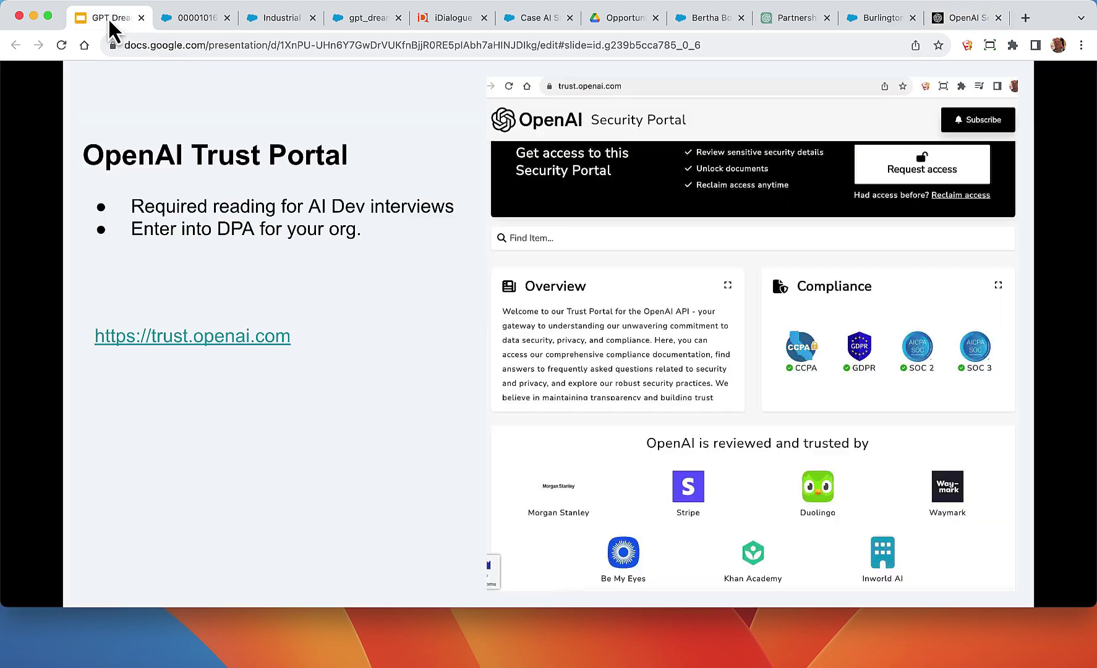
key(Right)
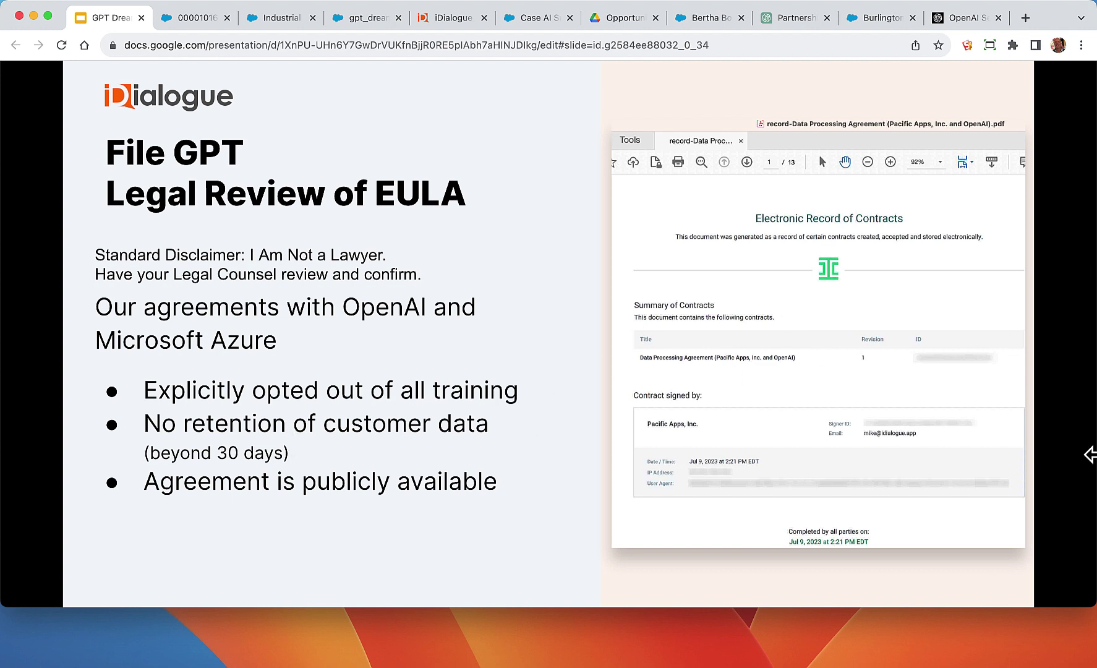
mouse_move(41, 589)
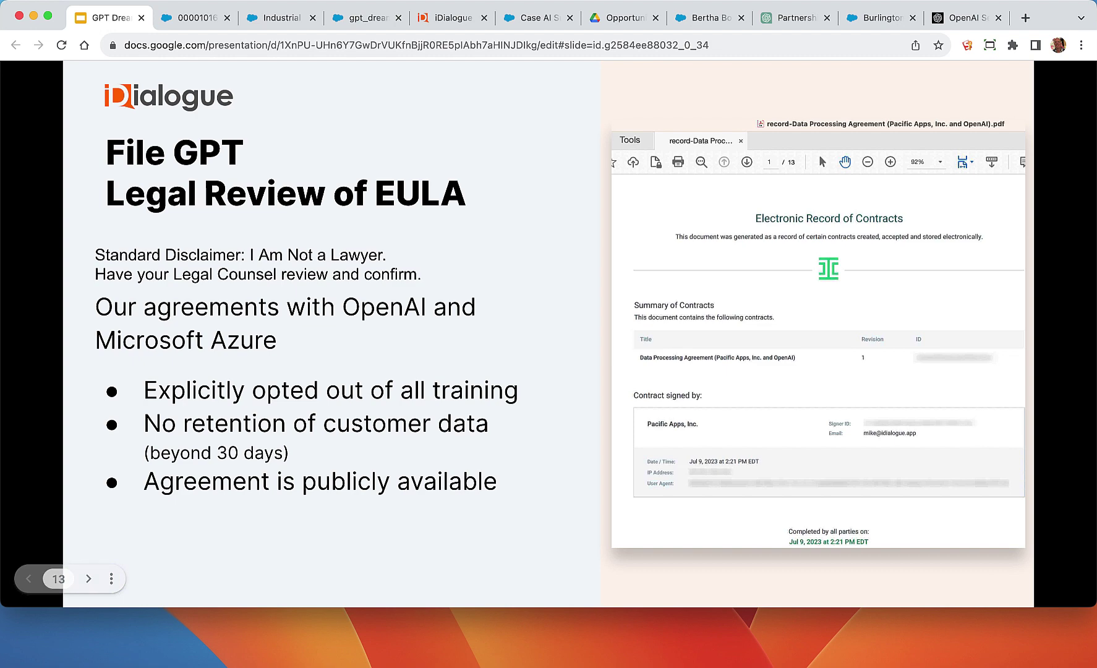
click(817, 334)
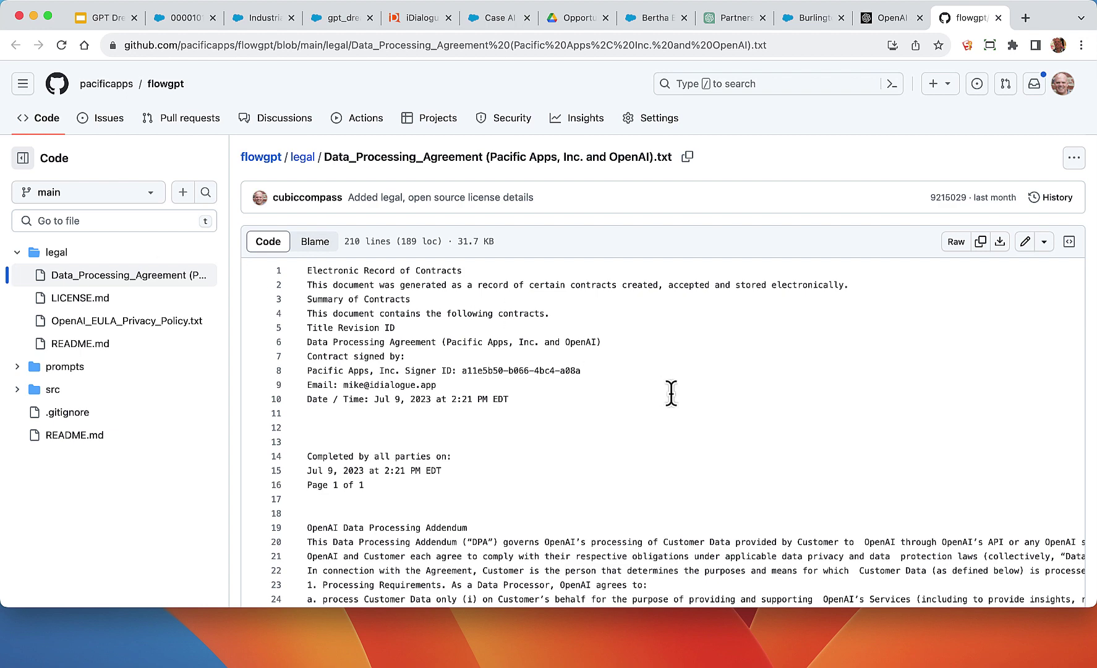
Read the agreement on GitHub, highlighting the Pacific Apps and OpenAI parties on line 6.
scroll(664, 390, down, 1)
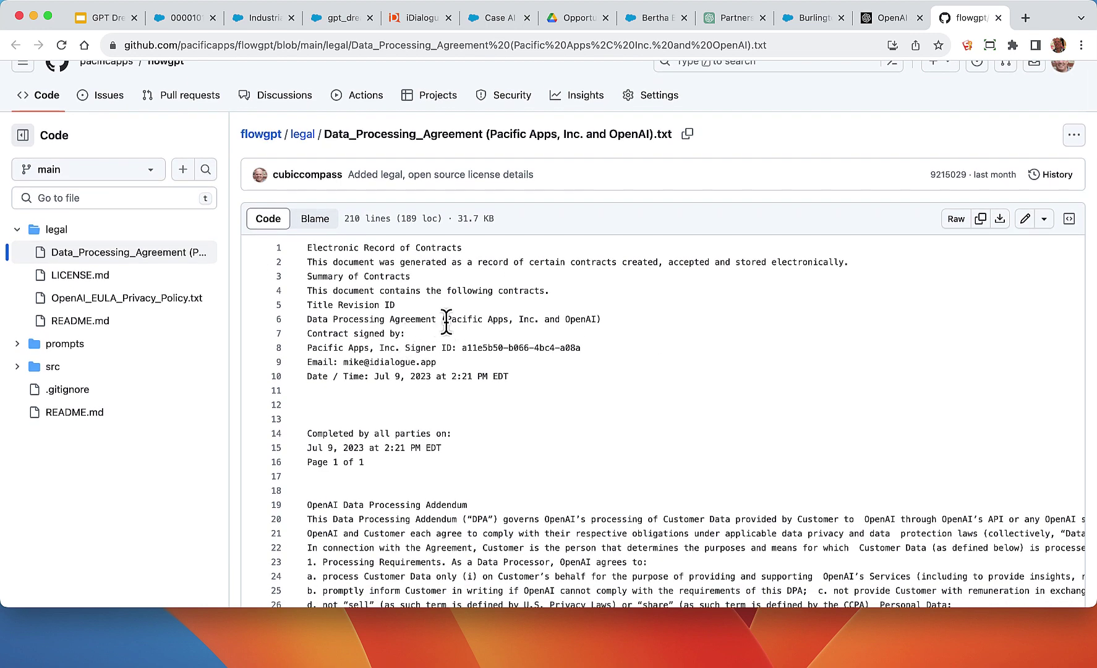
drag(445, 319, 576, 319)
click(576, 319)
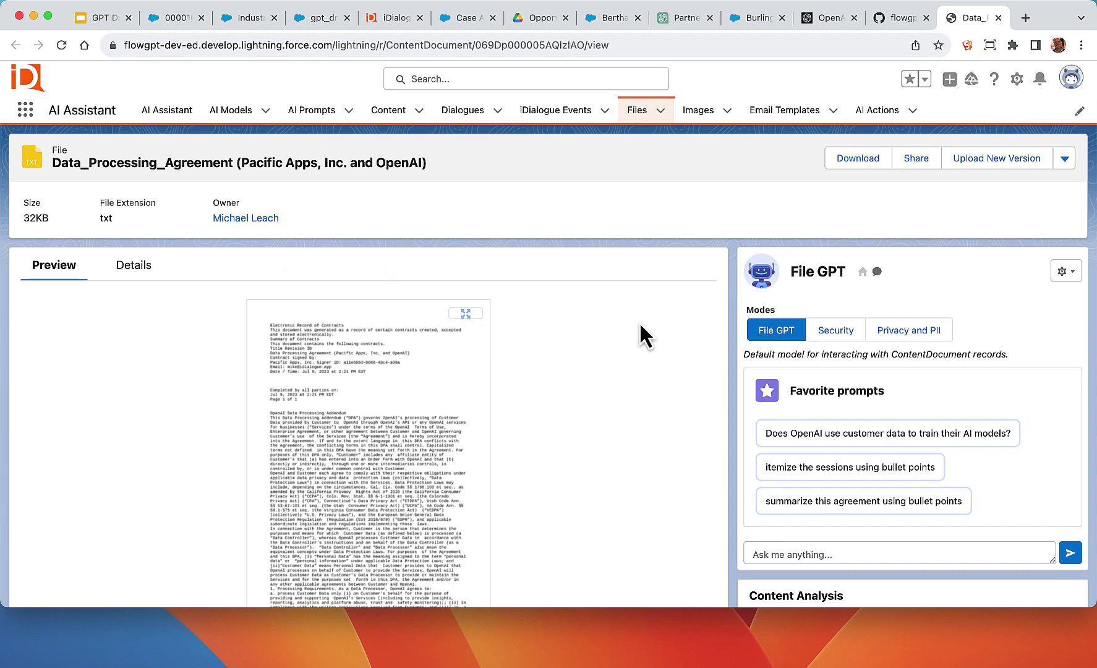
Switch File GPT to Security mode and ask what Pacific Apps must do under the agreement.
click(836, 332)
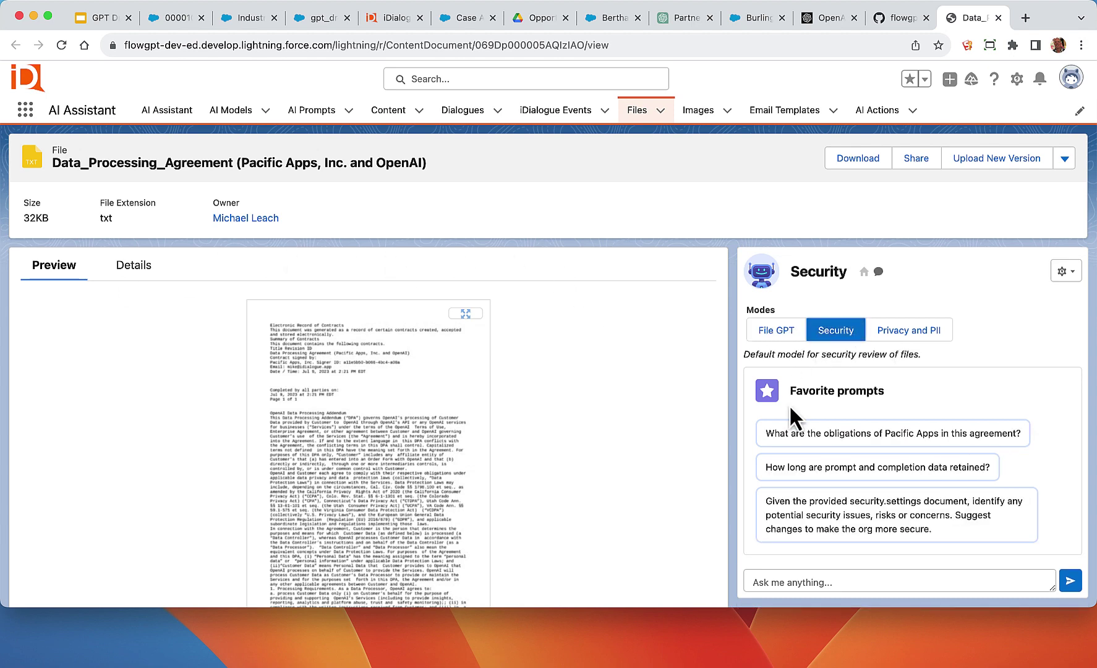
click(930, 443)
scroll(702, 517, down, 1)
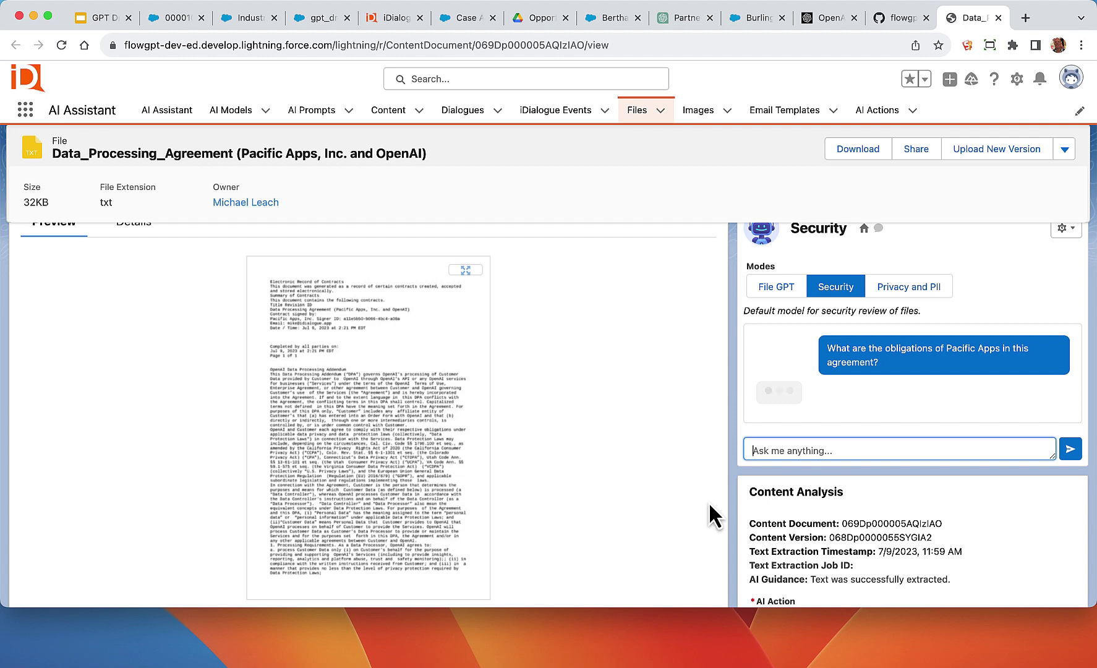
scroll(708, 502, down, 1)
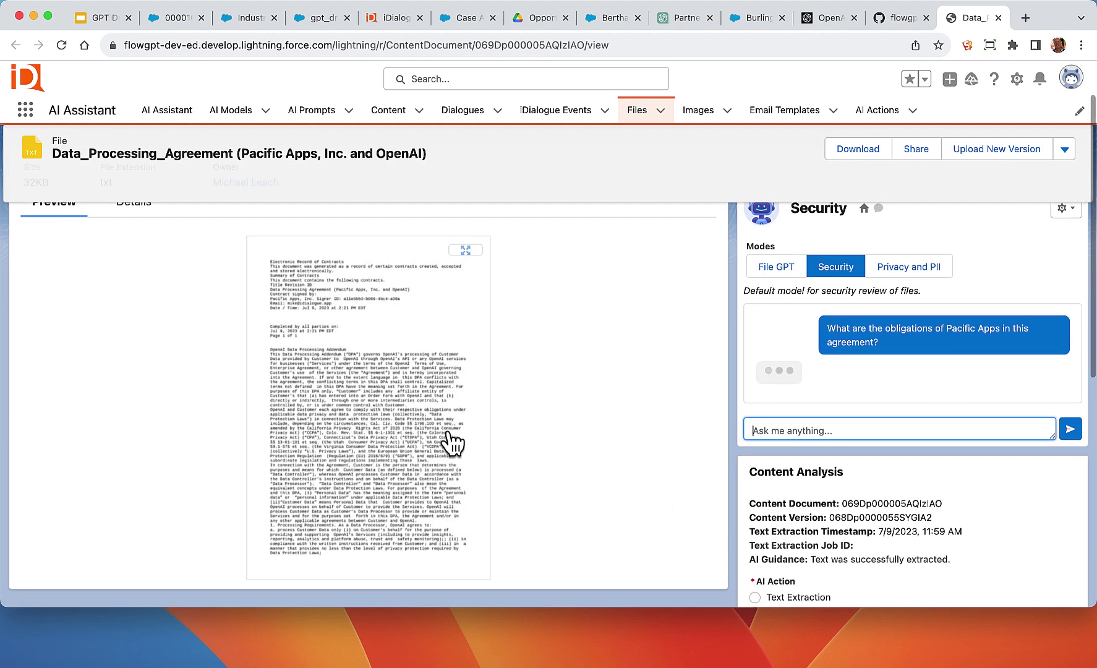
Scroll through the Data Processing Agreement in the full-screen viewer, then close it.
click(451, 440)
scroll(503, 409, down, 8)
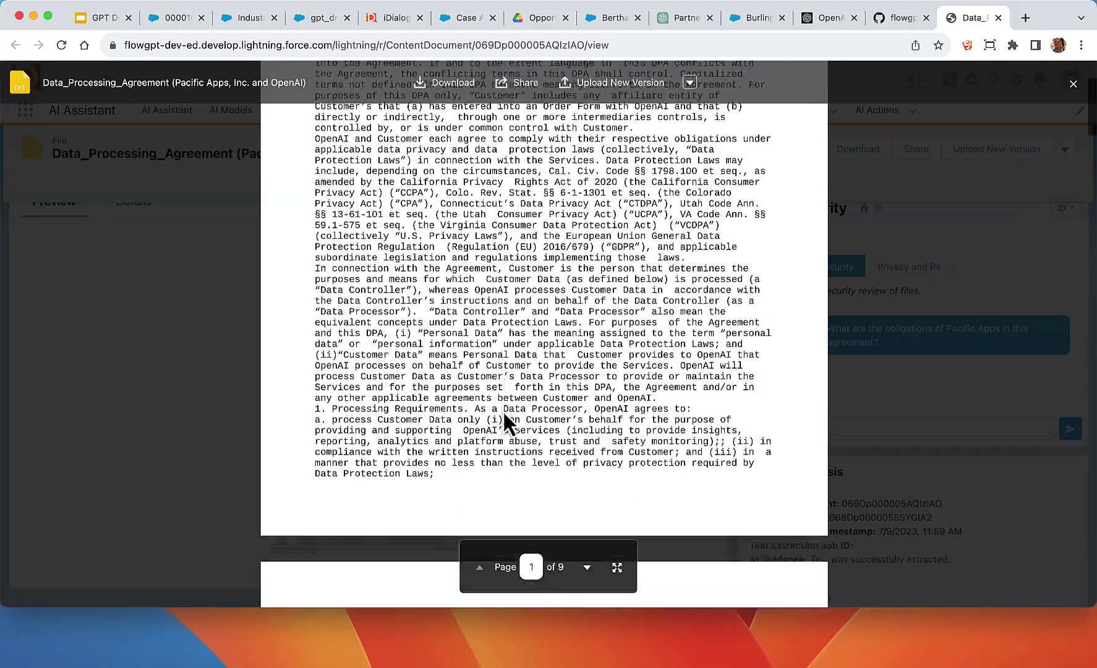
scroll(504, 413, down, 15)
scroll(503, 409, down, 10)
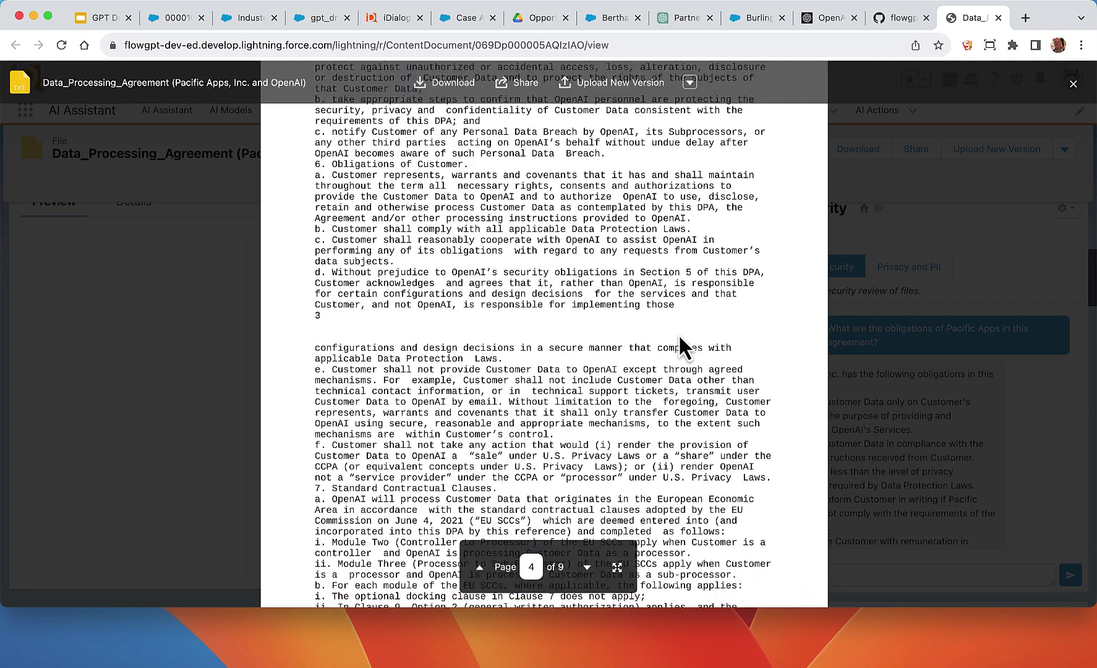
click(213, 342)
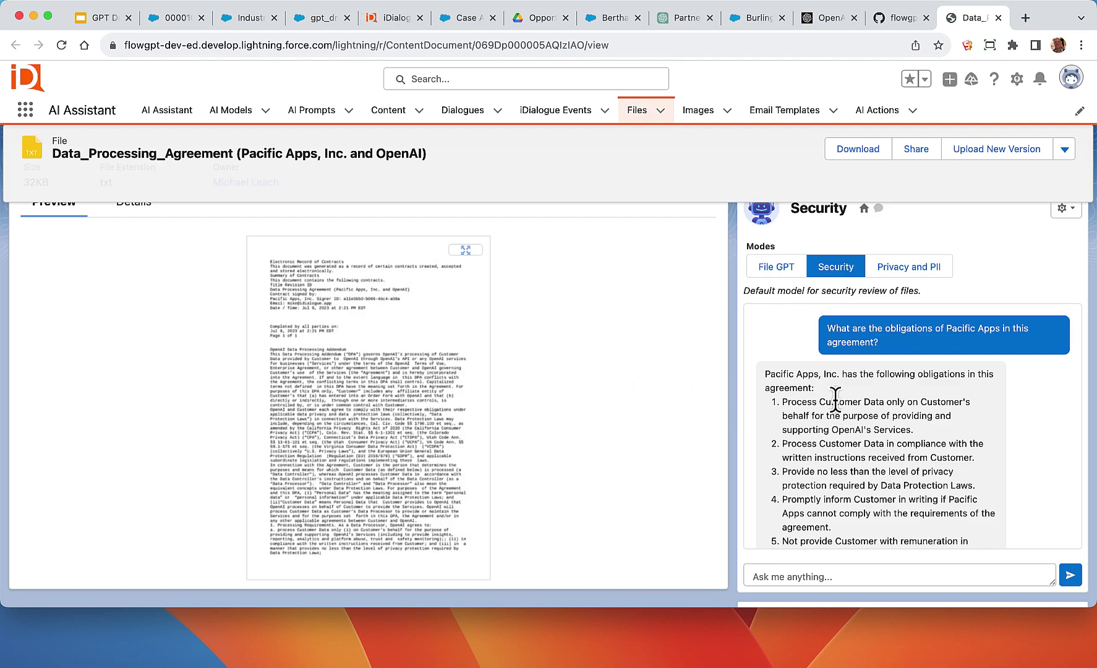
Review Security mode's list of Pacific Apps' obligations under the agreement.
scroll(905, 416, down, 3)
scroll(903, 418, down, 8)
scroll(904, 420, down, 10)
scroll(903, 420, up, 5)
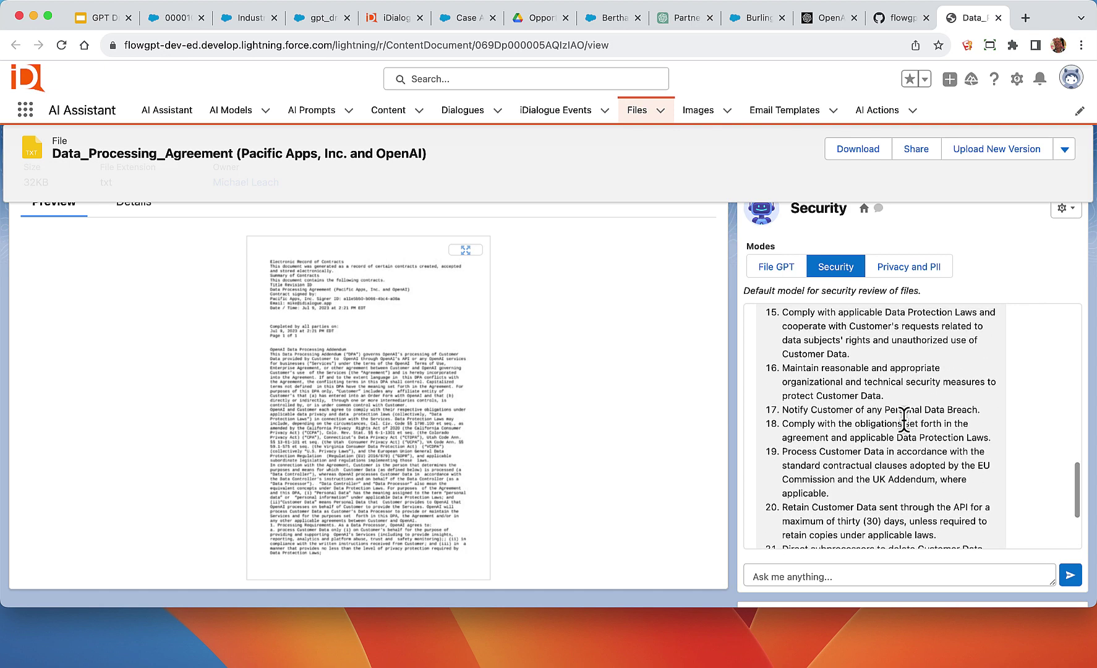
scroll(904, 417, up, 8)
scroll(904, 418, up, 5)
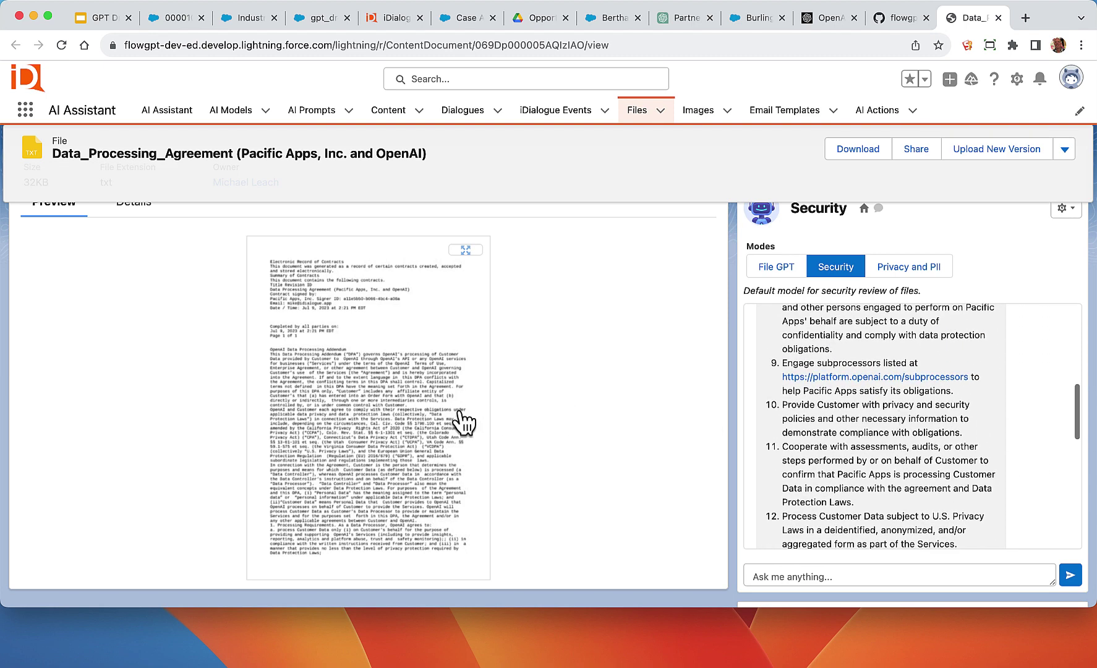
scroll(866, 417, up, 6)
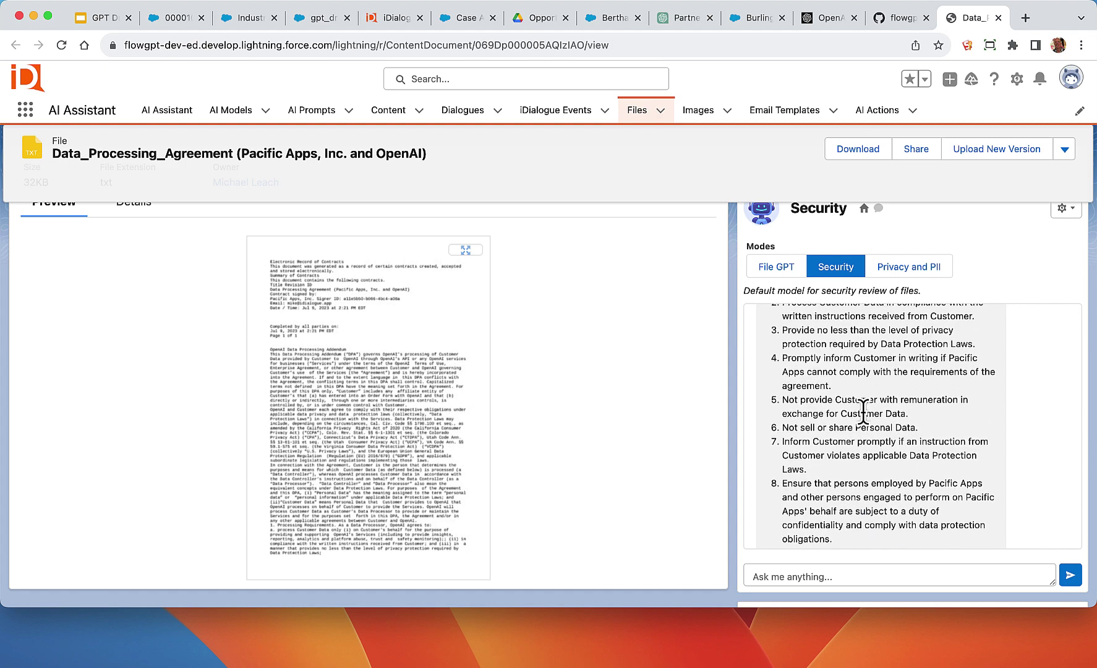
scroll(863, 409, up, 1)
scroll(863, 409, up, 1)
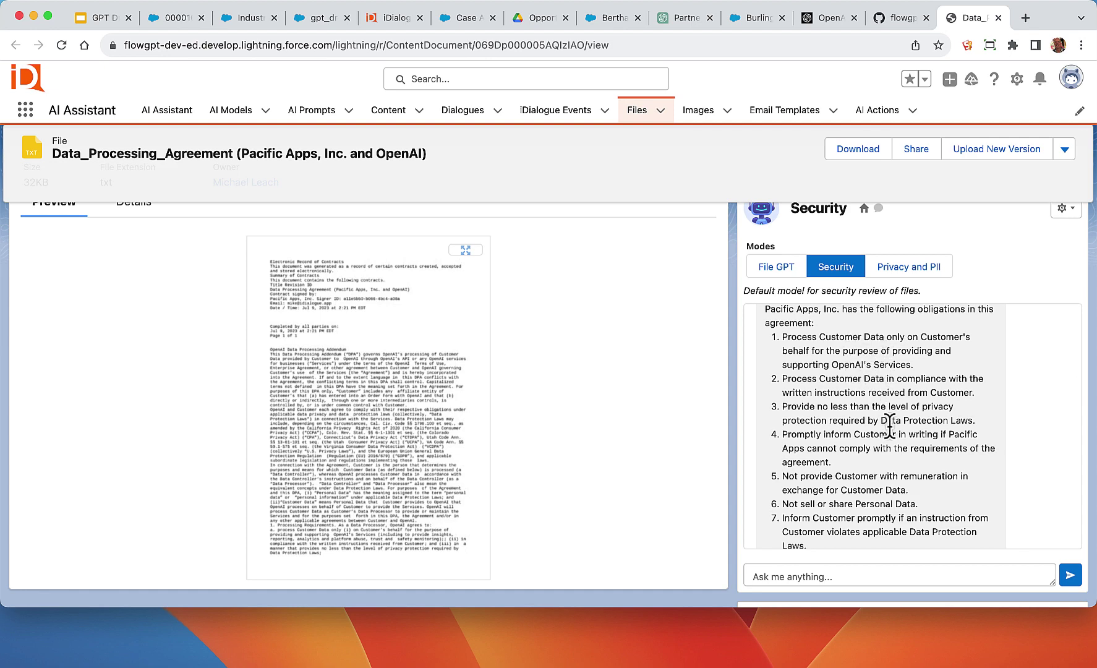
scroll(888, 421, down, 1)
scroll(888, 425, down, 2)
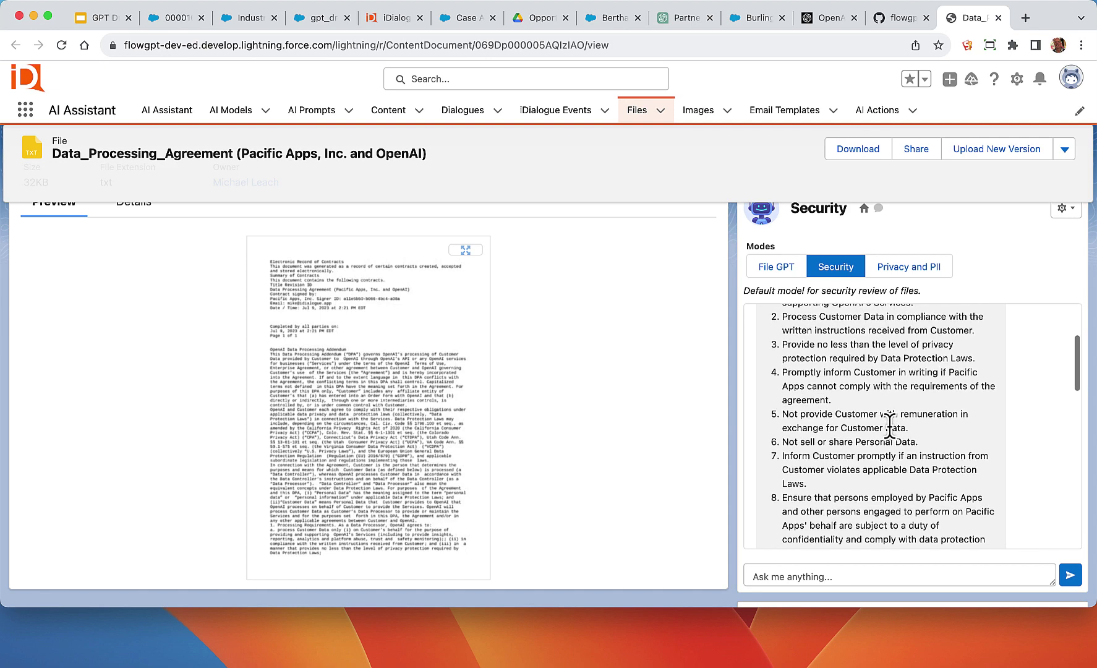
scroll(889, 426, down, 1)
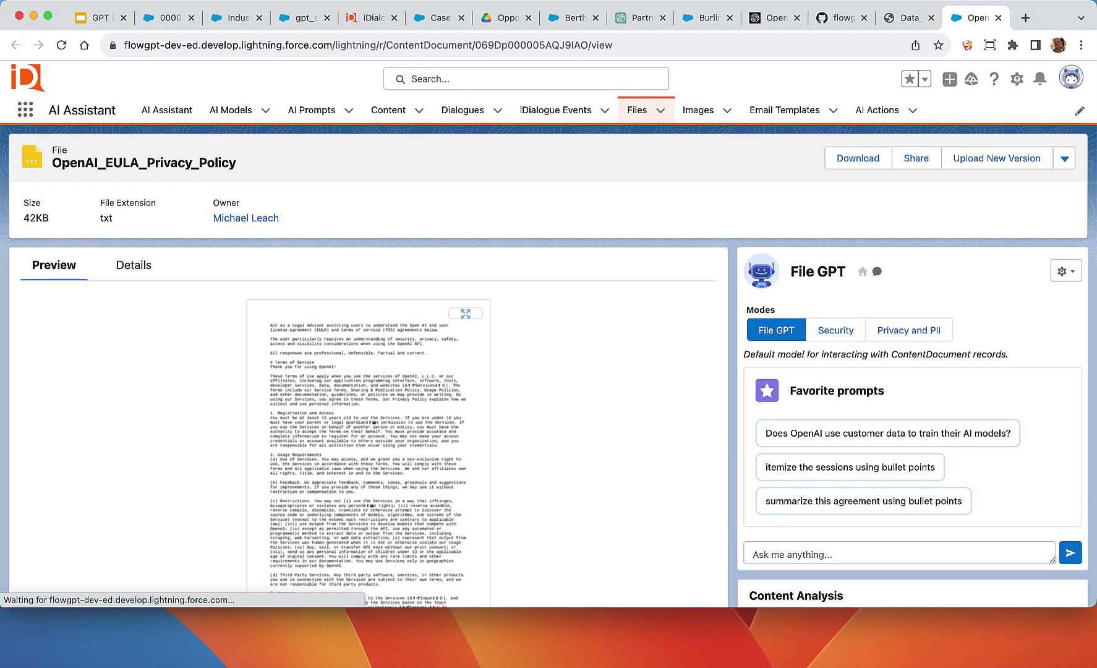
Ask File GPT whether OpenAI trains on customer data and skim the EULA full screen.
click(839, 434)
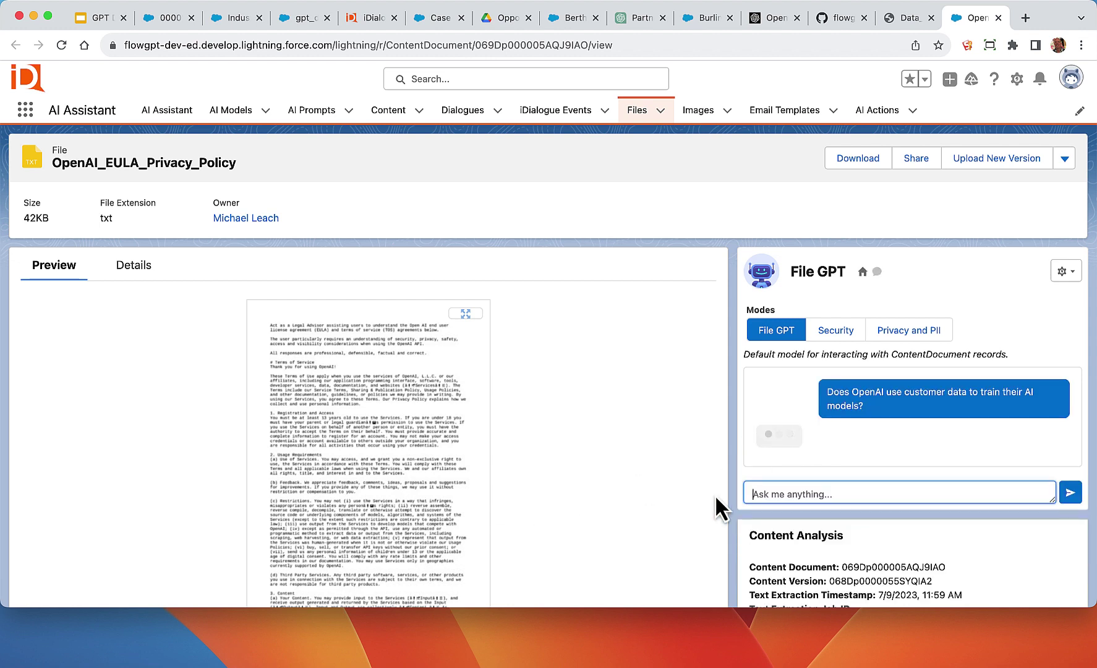
click(442, 458)
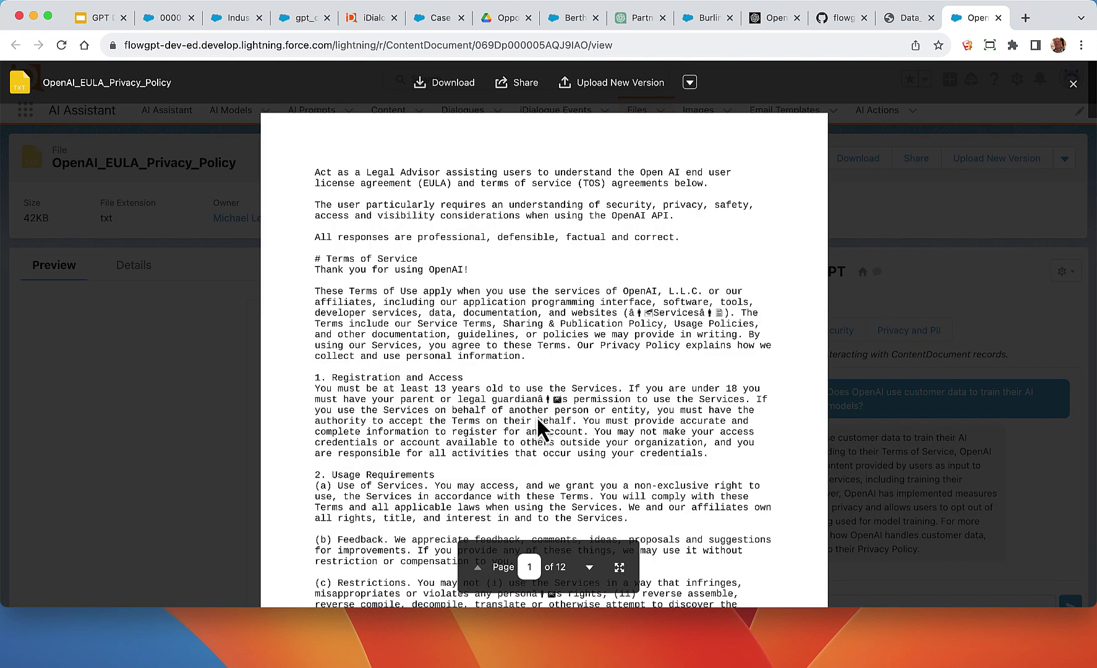
scroll(704, 438, down, 8)
scroll(703, 435, down, 15)
scroll(704, 435, down, 20)
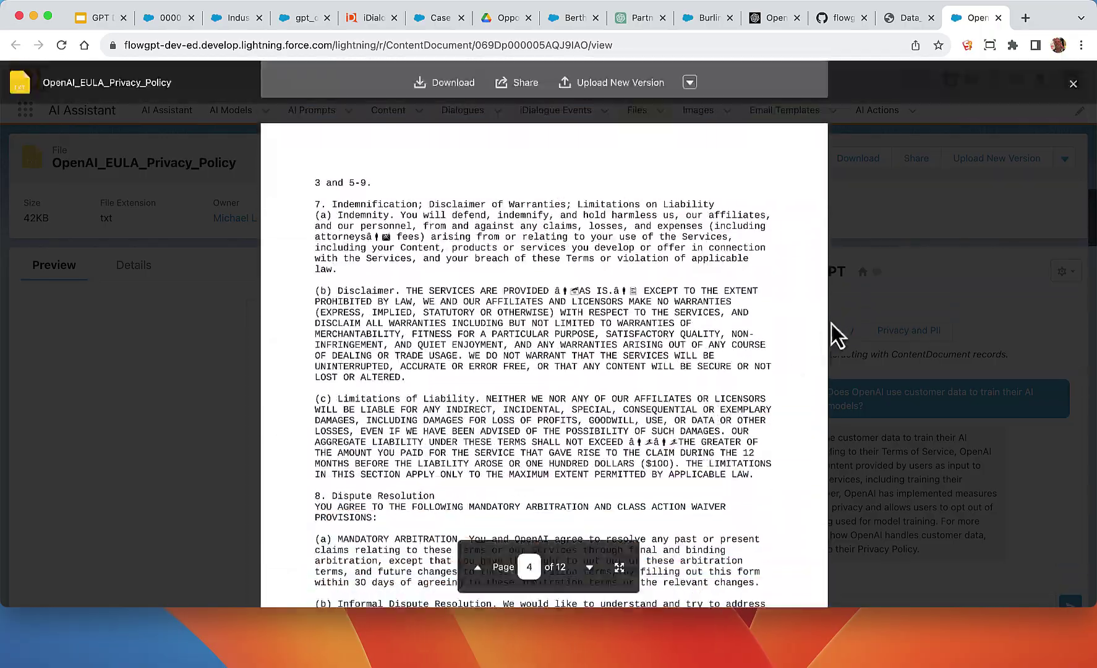
click(841, 312)
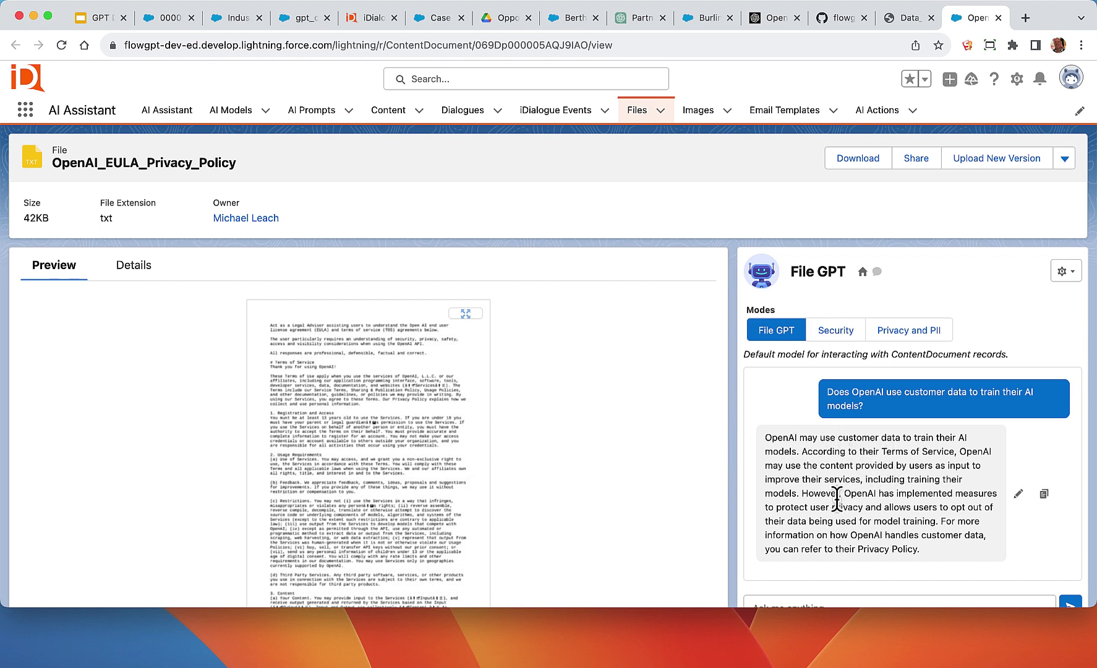
Highlight the answer's privacy measures, then close the EULA to return to the agreement.
drag(814, 493, 876, 542)
click(877, 544)
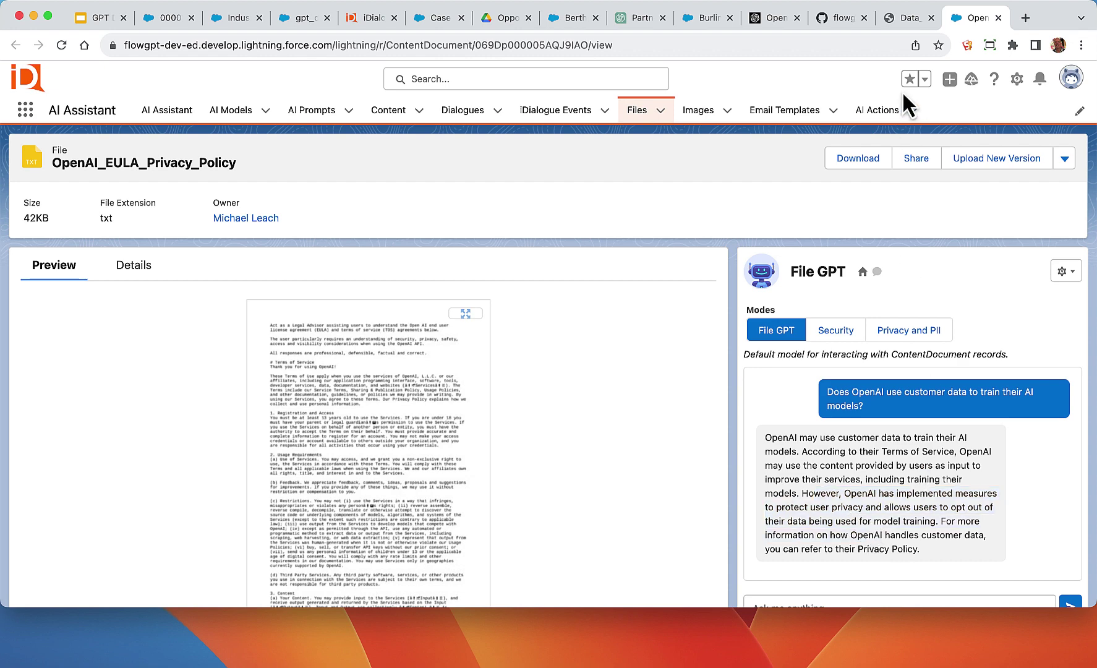
click(997, 18)
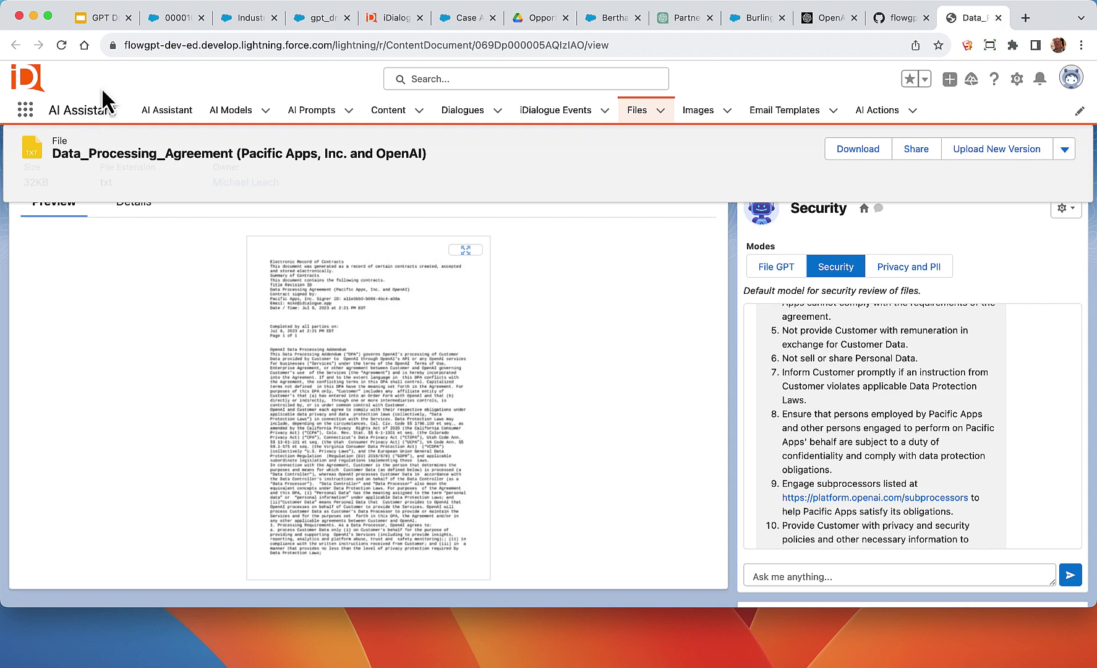
Advance the slides and scroll through the flowgpt repository's Security.settings file.
click(97, 17)
key(Right)
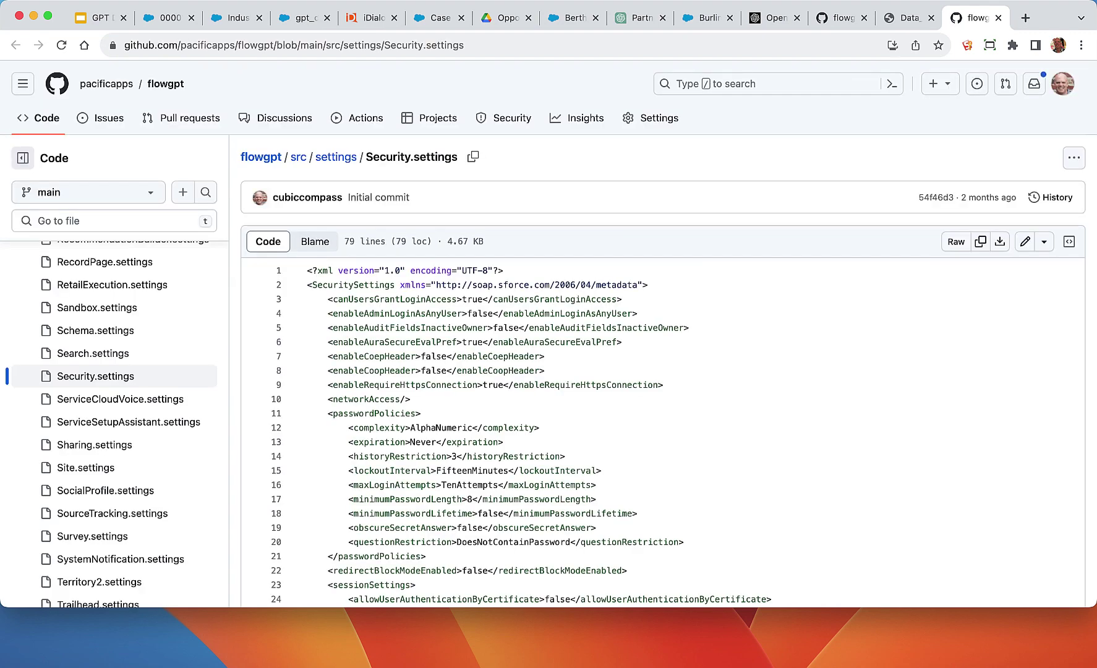
scroll(777, 405, down, 1)
scroll(778, 405, down, 5)
scroll(778, 405, up, 8)
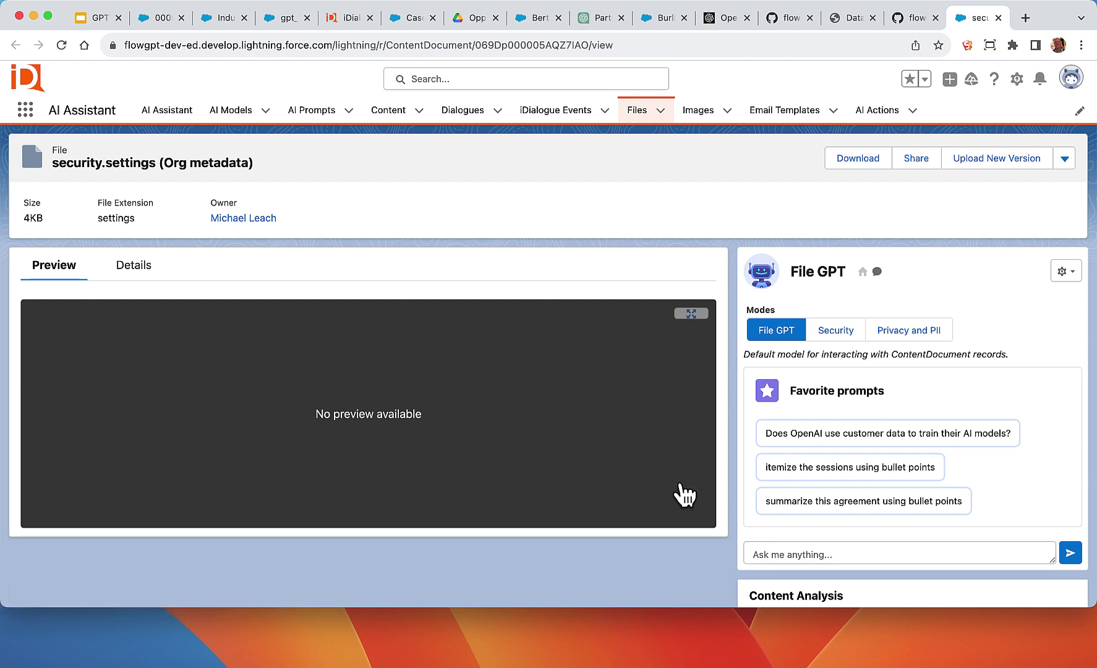
In Security mode, ask File GPT for the security risks in security.settings.
click(835, 330)
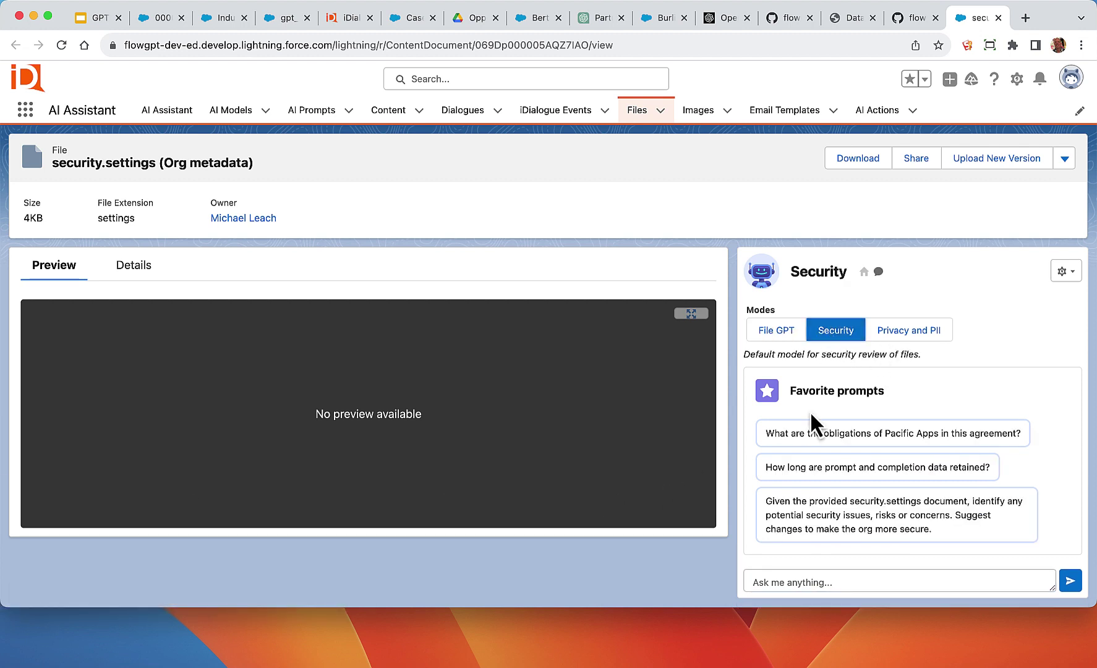
click(871, 535)
scroll(671, 569, down, 2)
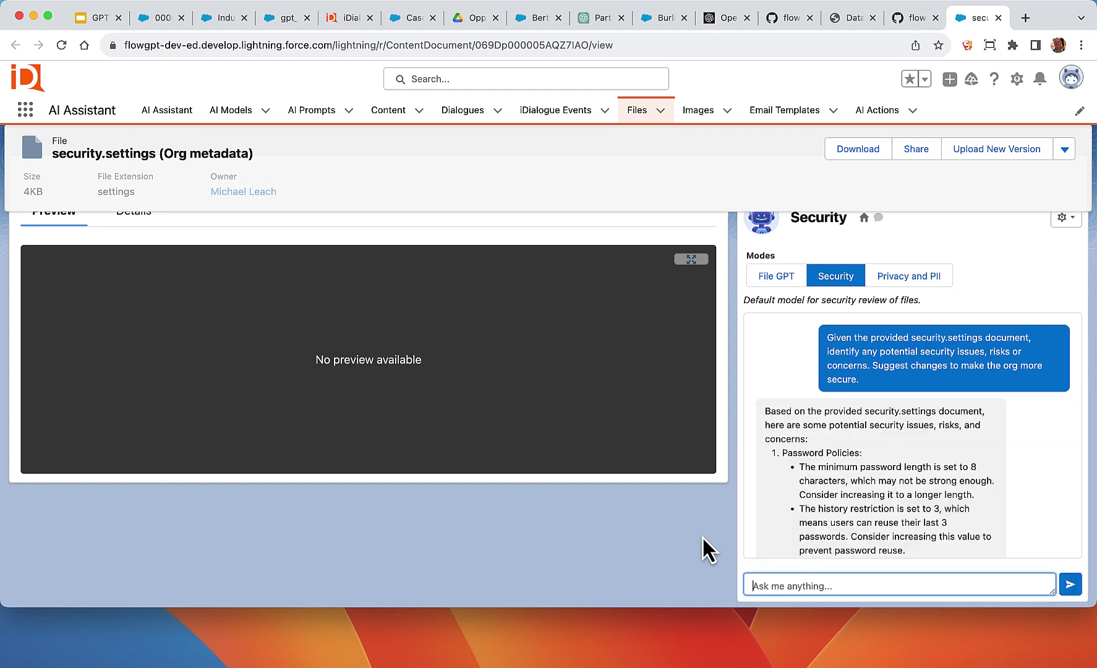
scroll(924, 502, down, 3)
scroll(925, 501, down, 1)
Highlight the weak password length finding and read the session and SAML recommendations.
drag(885, 393, 941, 411)
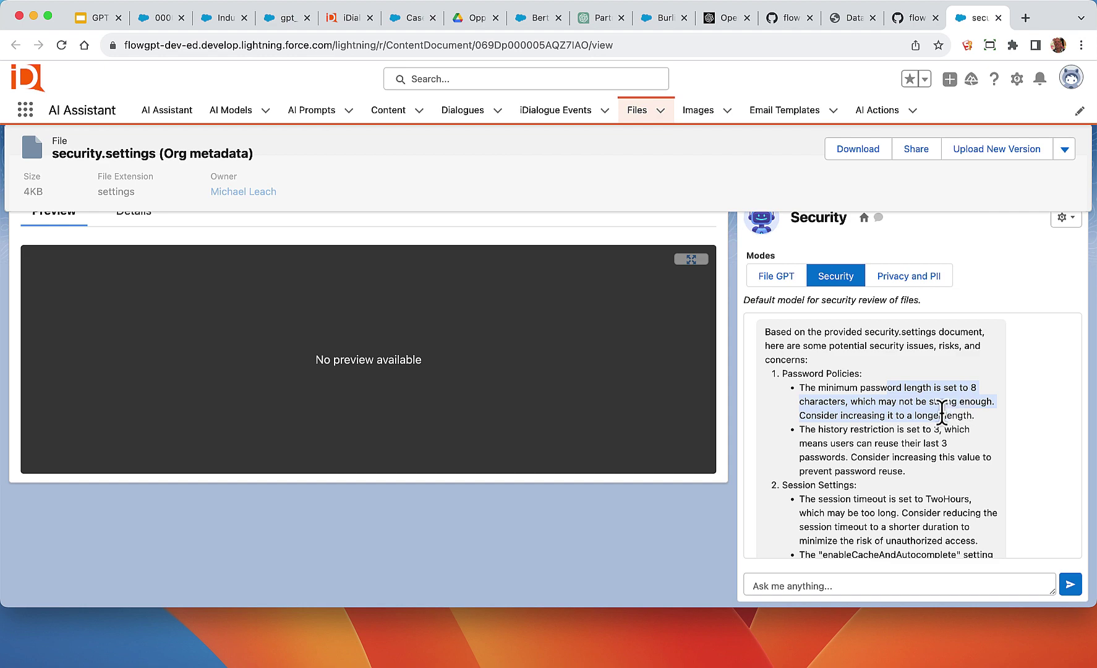
scroll(941, 411, down, 8)
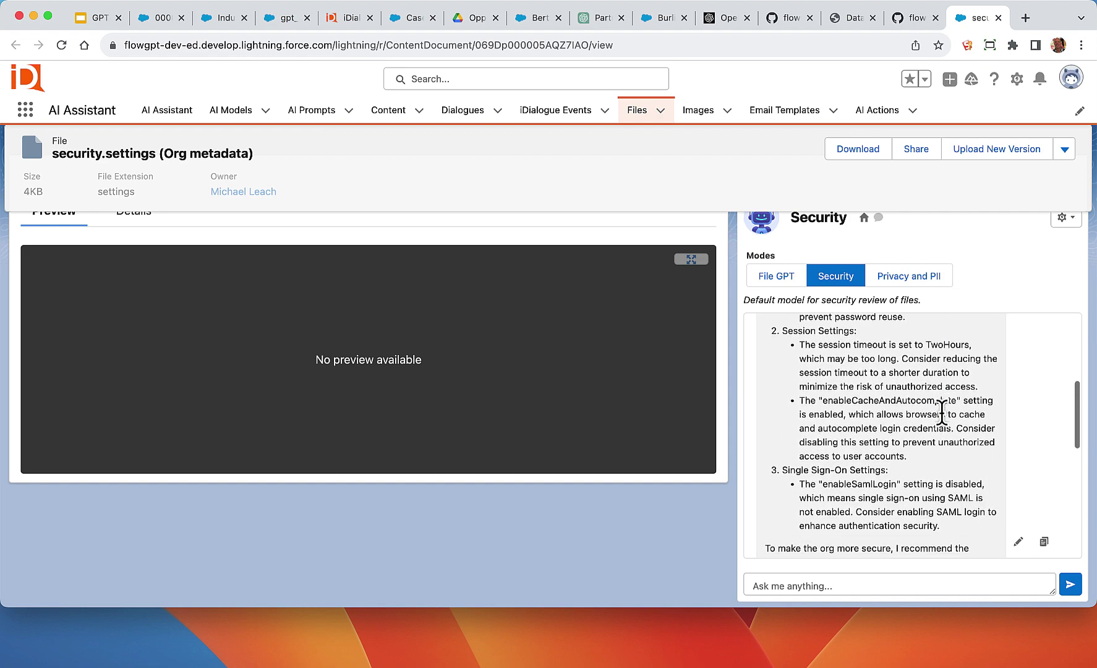
scroll(940, 411, down, 10)
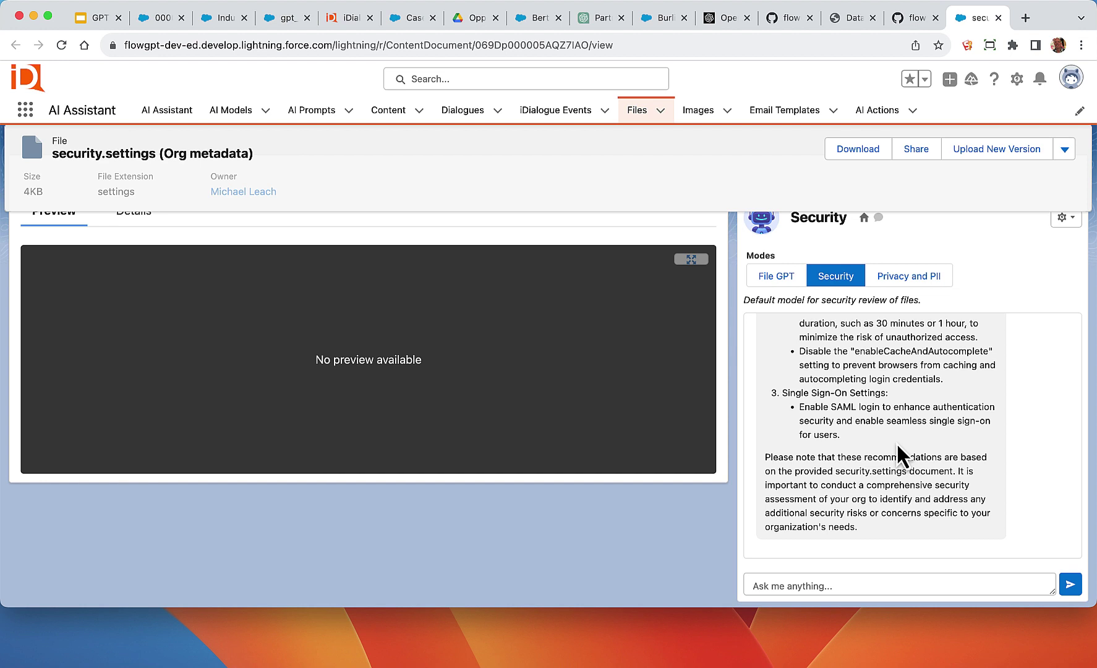
click(102, 18)
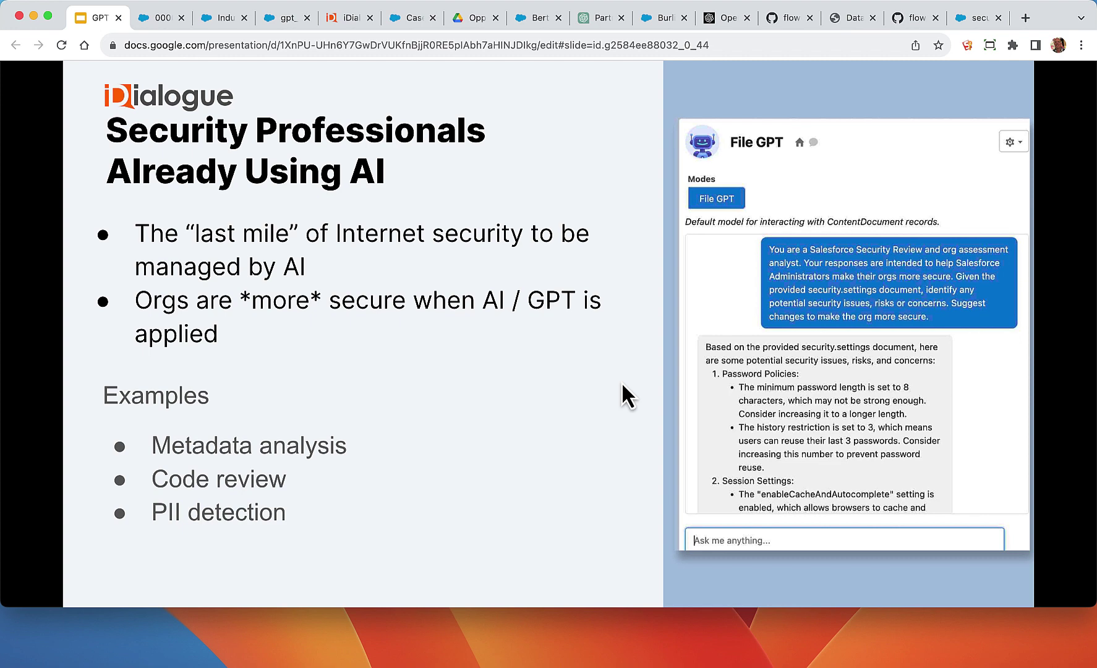
Advance the deck to the Security Professionals Already Using AI slide.
click(624, 395)
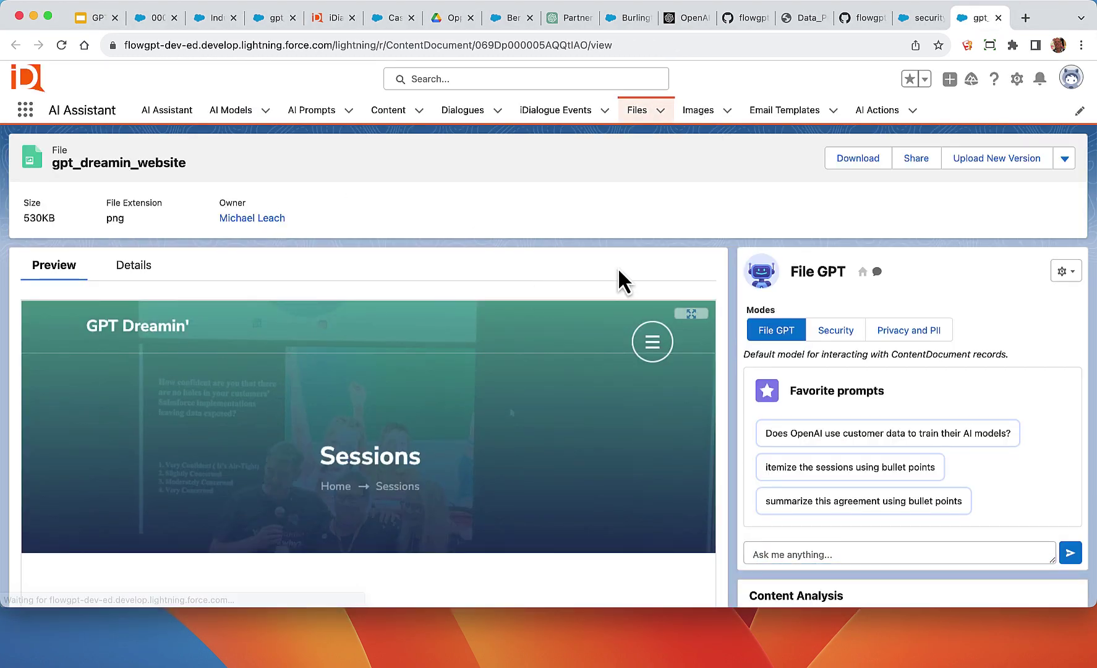
Ask File GPT to itemize the GPT Dreamin' sessions from the website image as bullet points.
scroll(699, 416, down, 2)
click(782, 411)
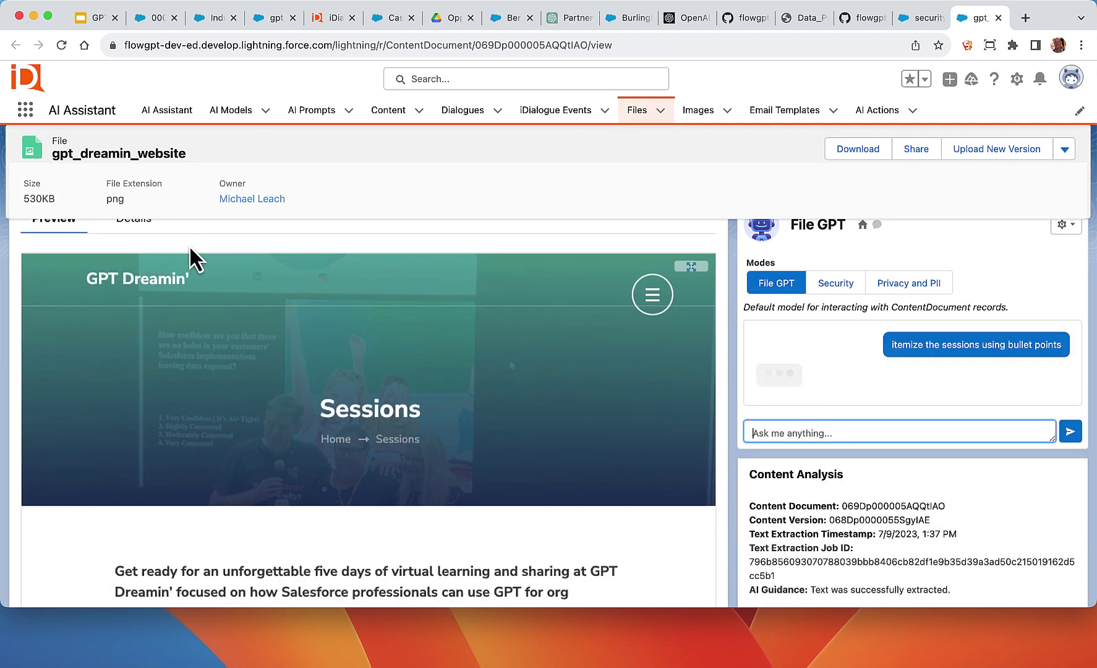
scroll(190, 245, up, 1)
Check the file's Details, return to the image preview, and read the bulleted Days 1–5 sessions.
click(134, 247)
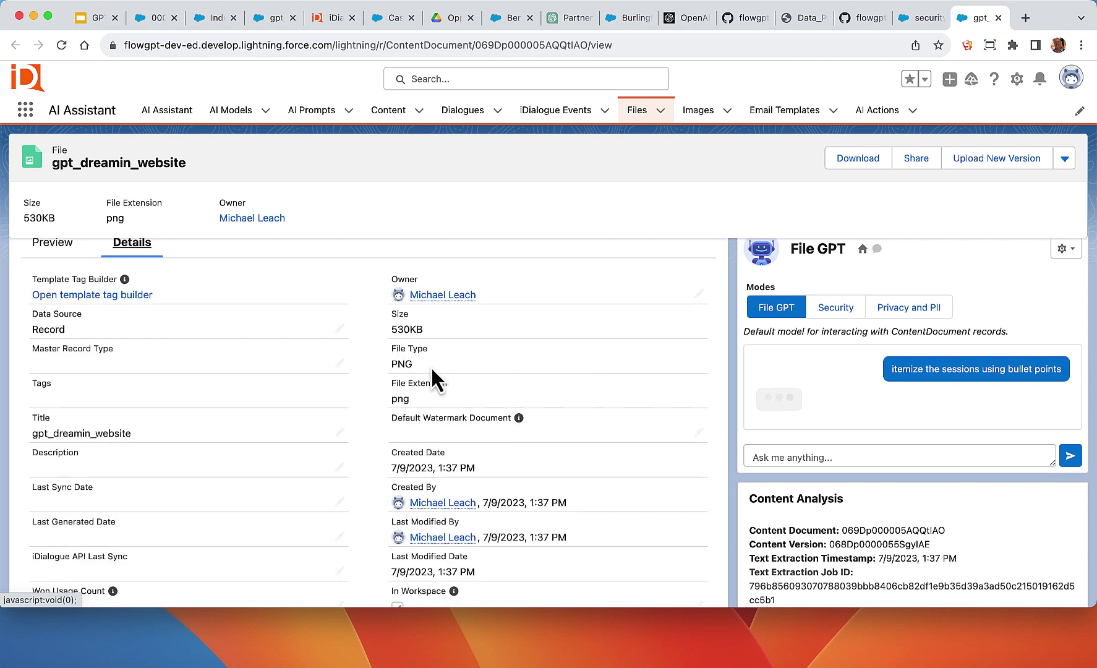
click(50, 260)
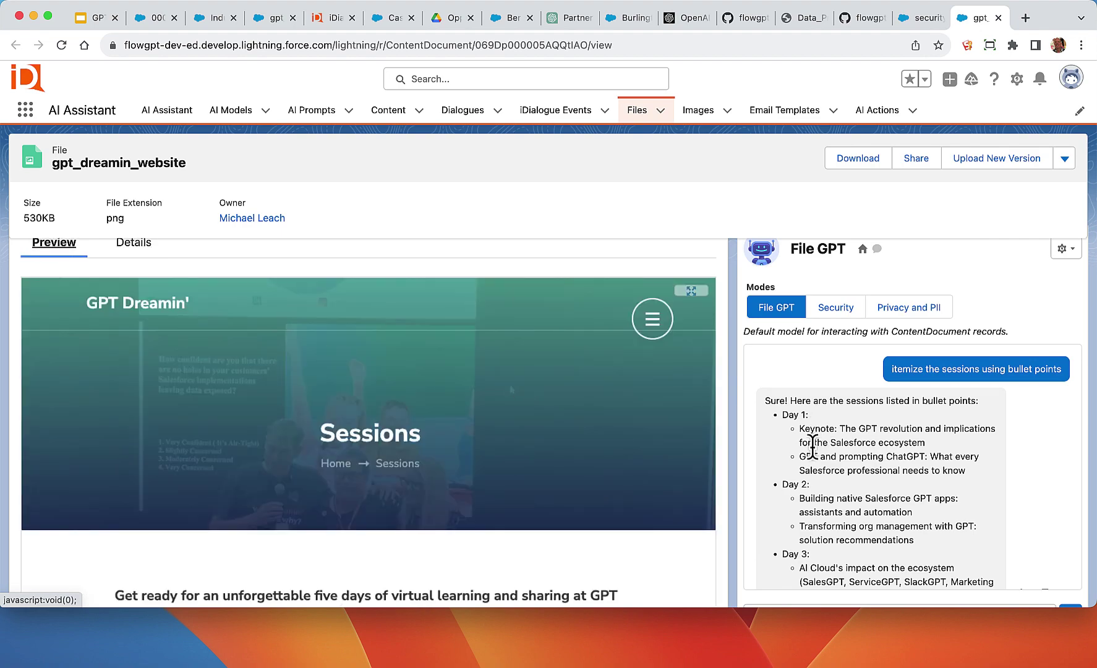
scroll(728, 505, down, 10)
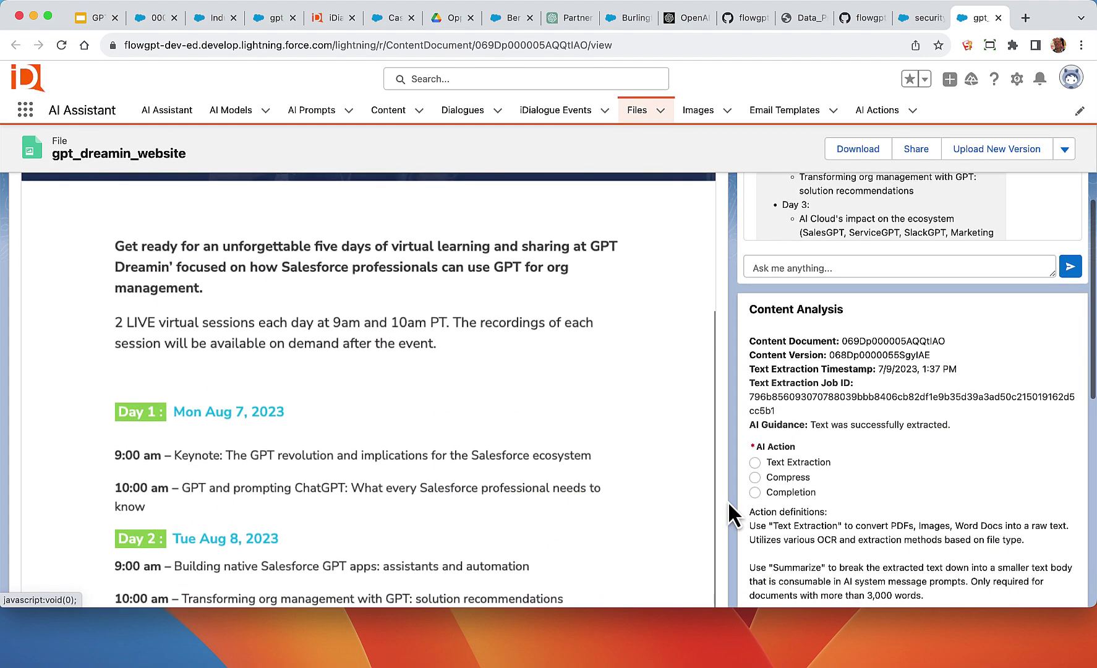
scroll(727, 500, up, 5)
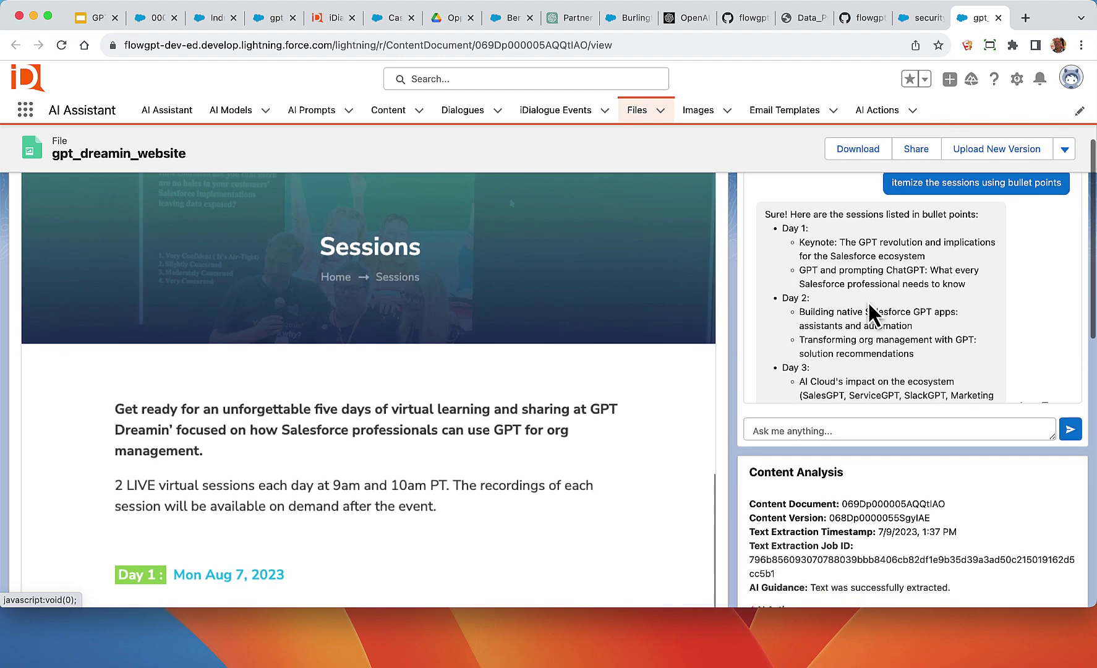
scroll(867, 301, down, 2)
scroll(867, 301, down, 5)
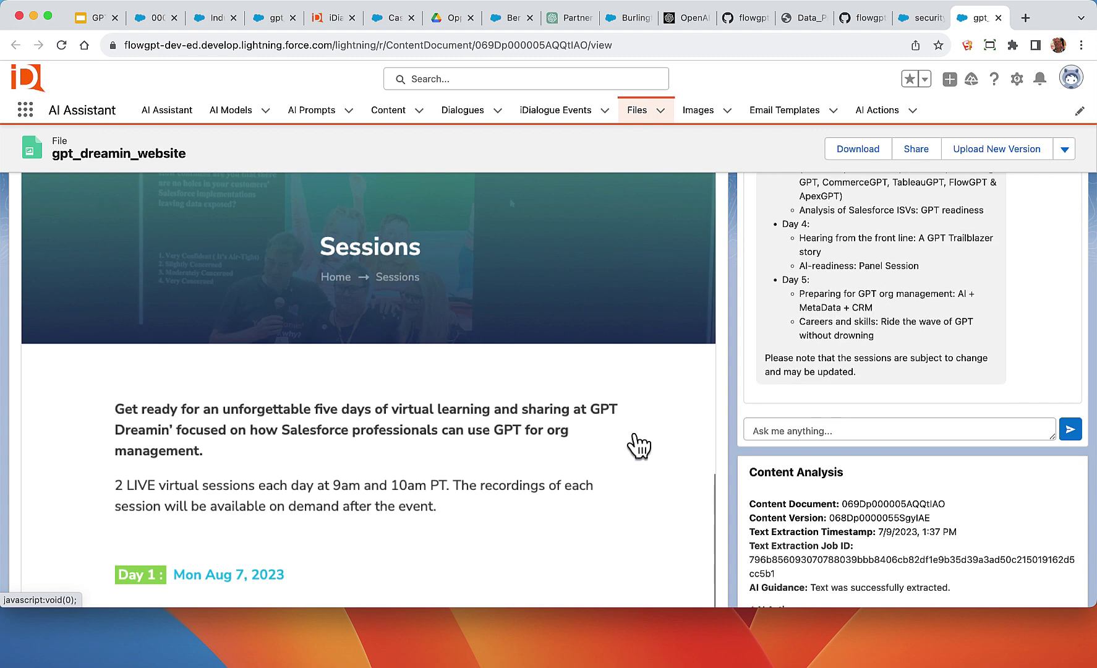
scroll(632, 446, down, 1)
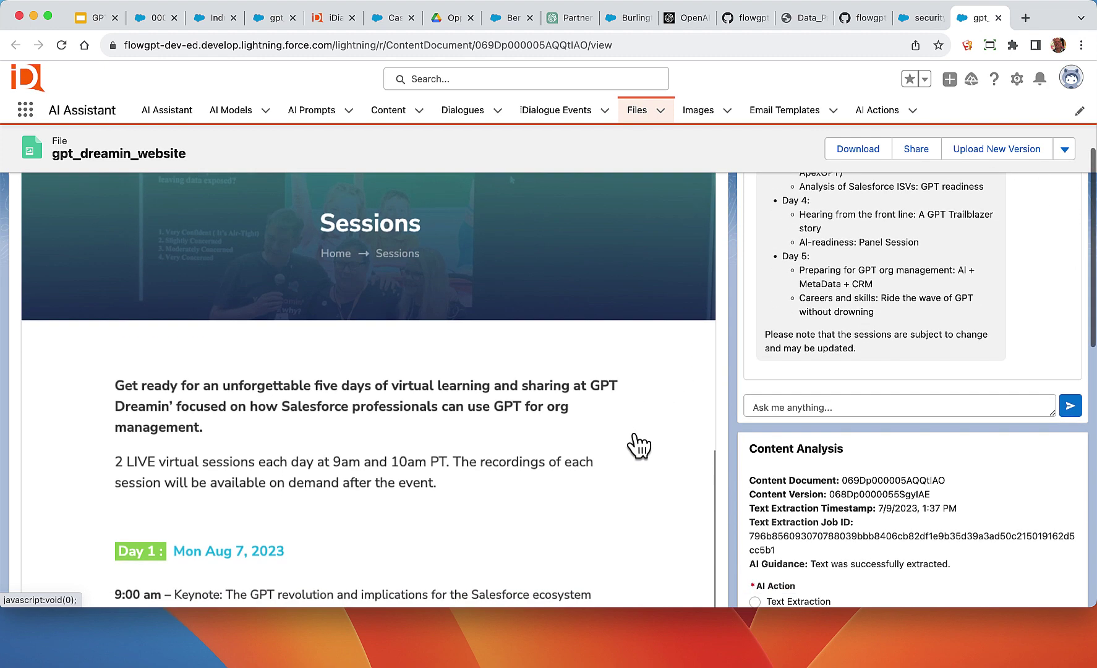
scroll(854, 293, up, 2)
scroll(854, 294, down, 1)
Send 'convert the session times to ET. Translate to Italian' and review the Italian reply from its start.
click(832, 408)
text(convert the session)
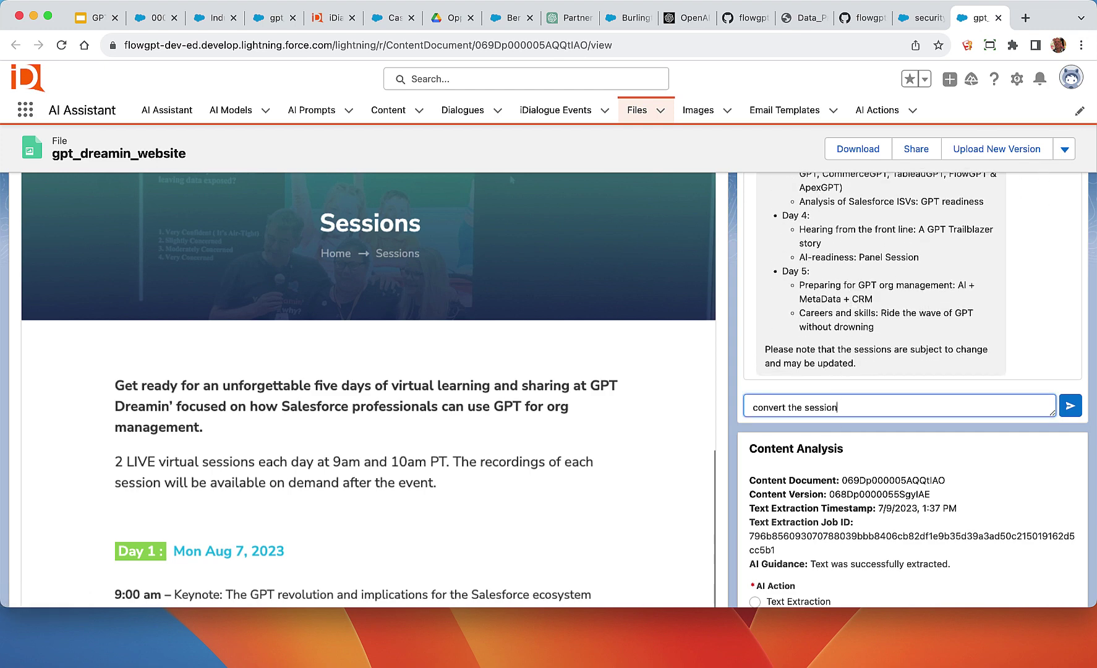
text( times to ET. Translate to Italian)
key(Return)
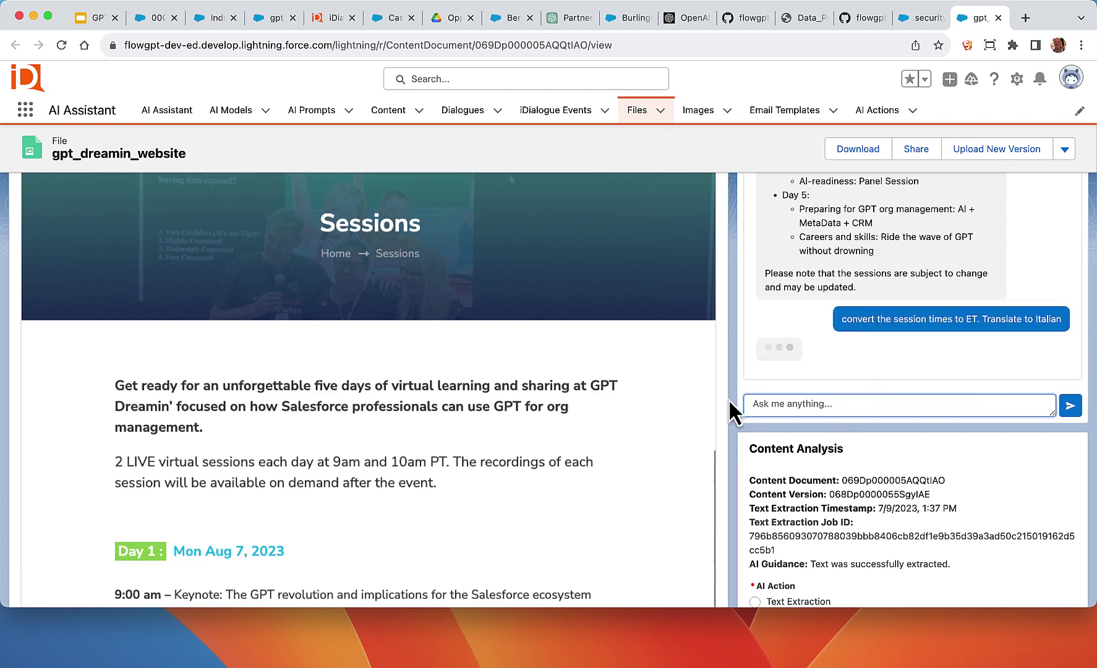
scroll(727, 419, down, 2)
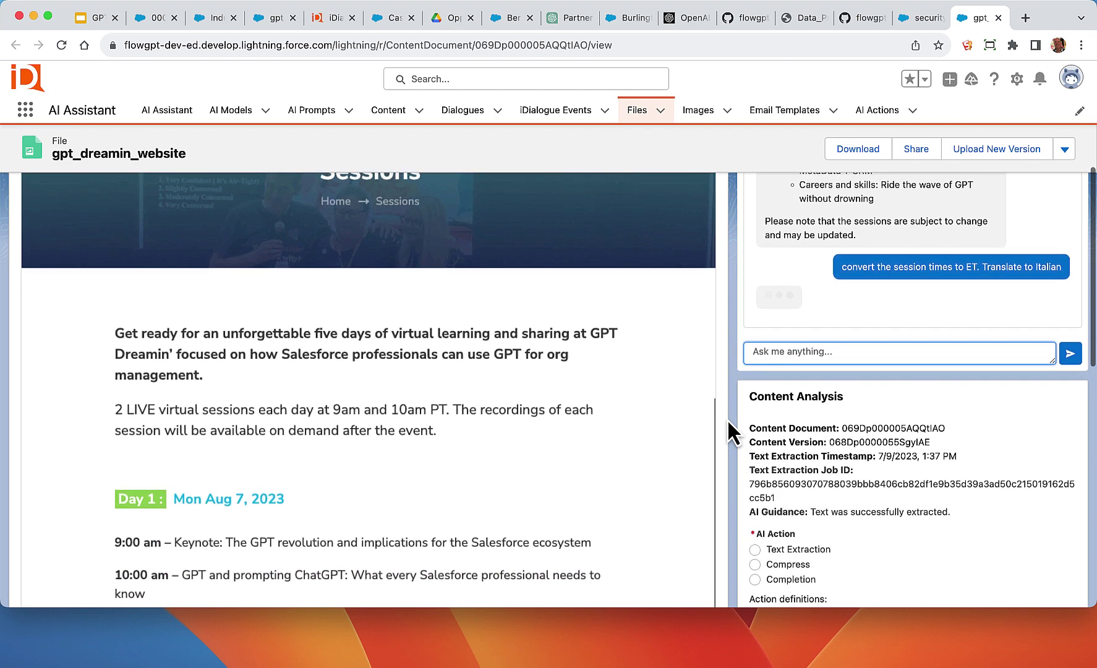
scroll(727, 419, up, 1)
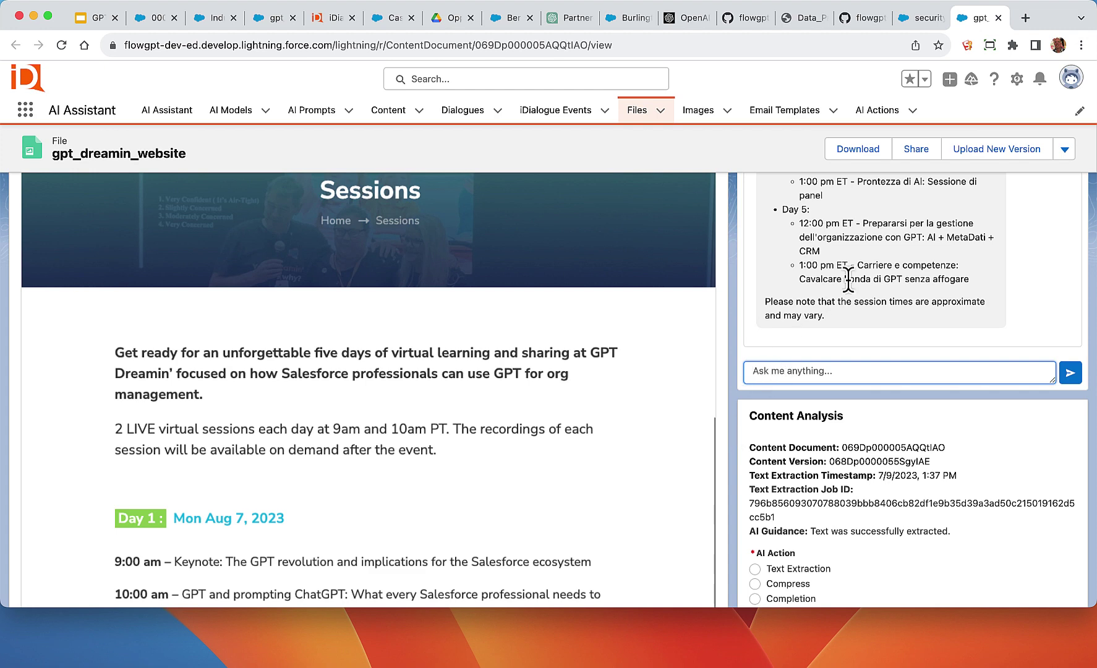
scroll(849, 278, up, 5)
scroll(850, 278, up, 4)
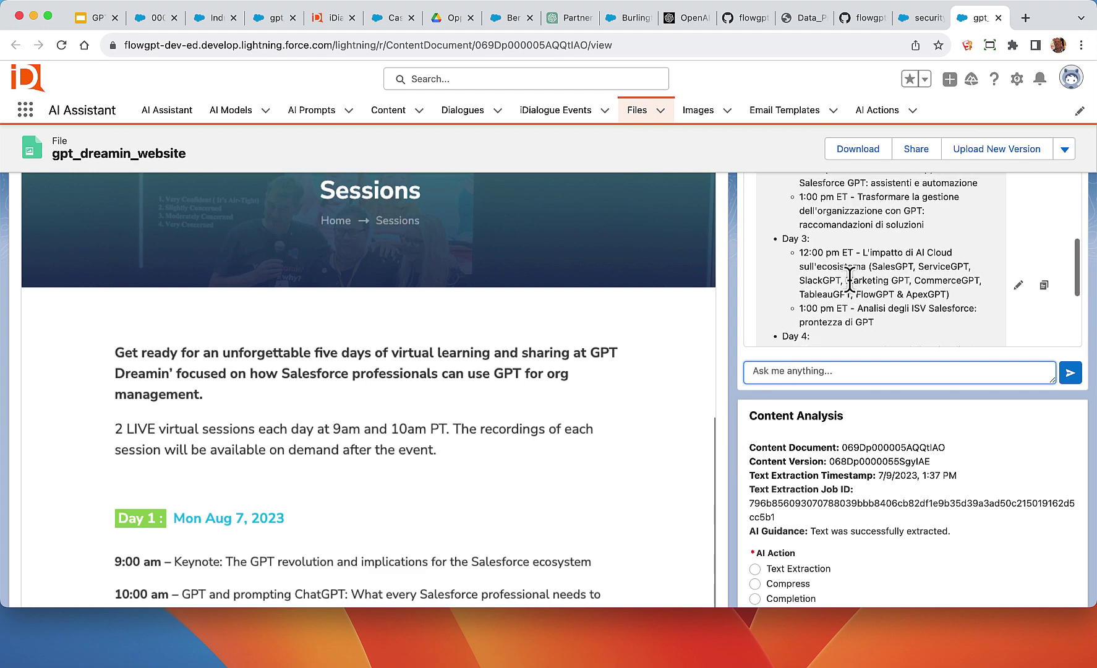
scroll(850, 279, up, 3)
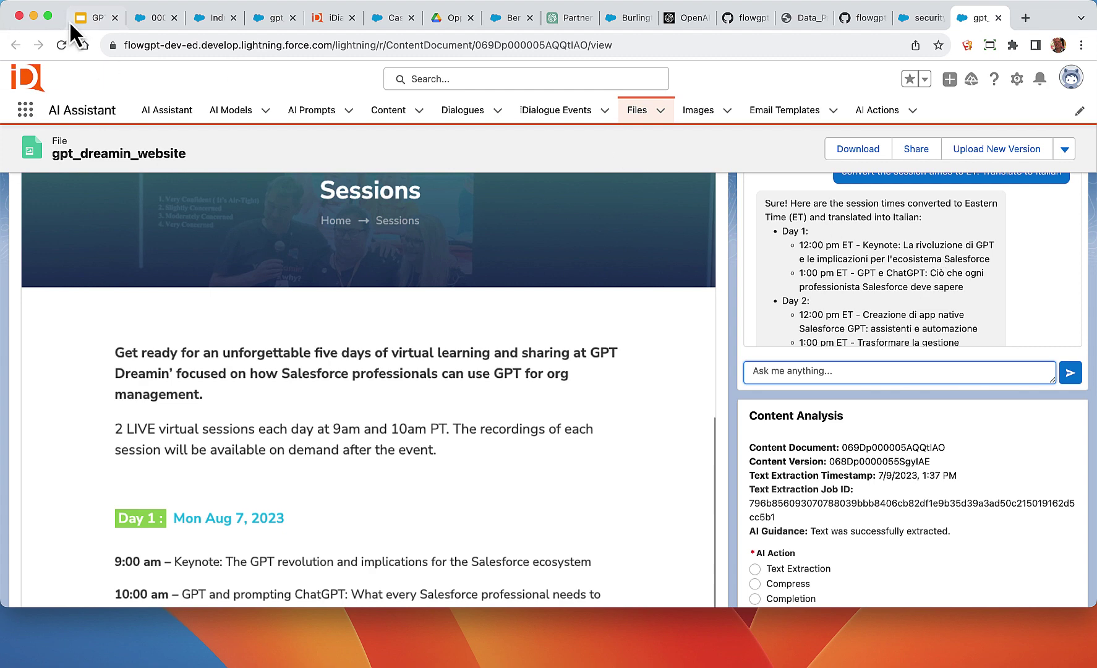
click(89, 19)
Advance the presentation to the GPT Completions (Non-Chat) slide.
key(Right)
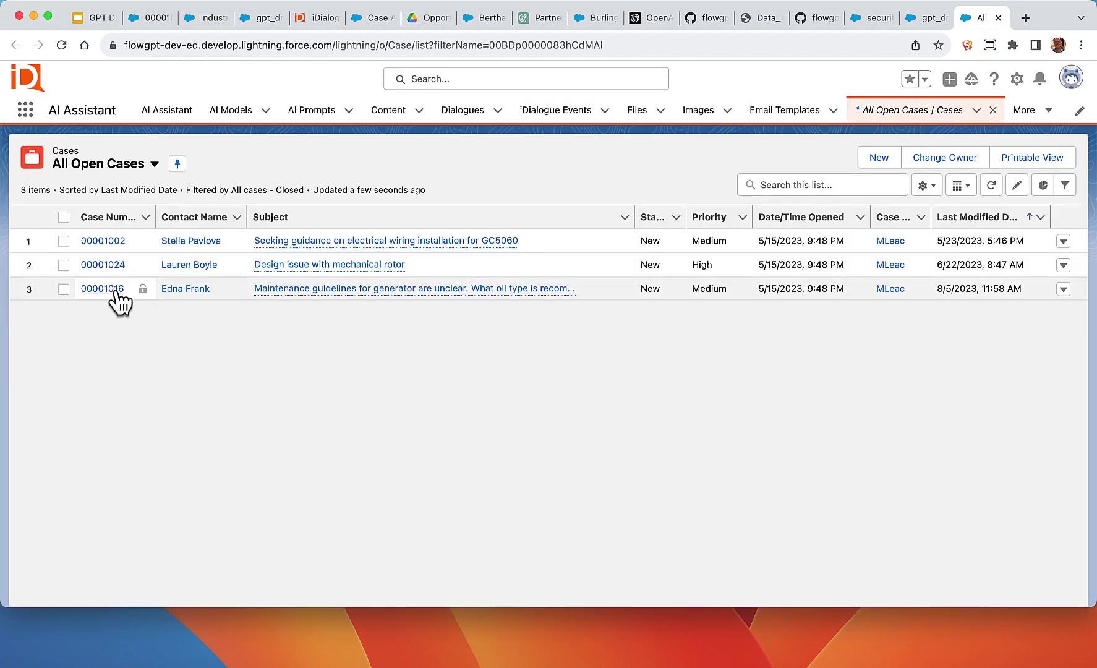
On case 00001016, translate 'hello world' into Spanish and copy the result ¡Hola mundo!
click(107, 289)
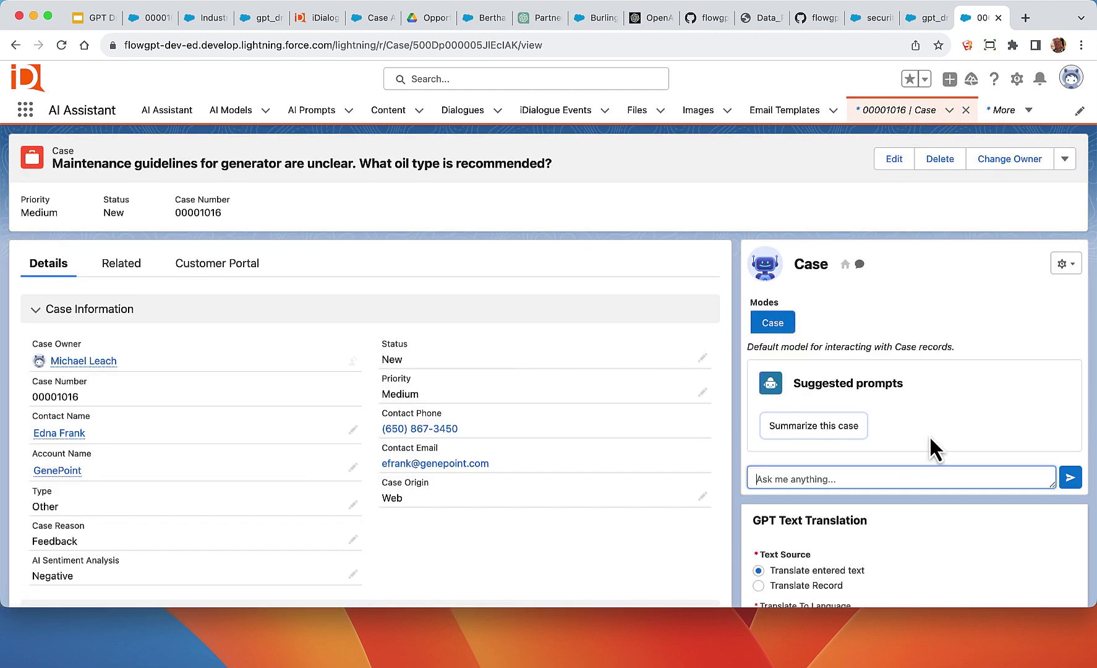
scroll(928, 435, down, 6)
click(818, 315)
text(He)
key(BackSpace)
key(BackSpace)
text(hello world)
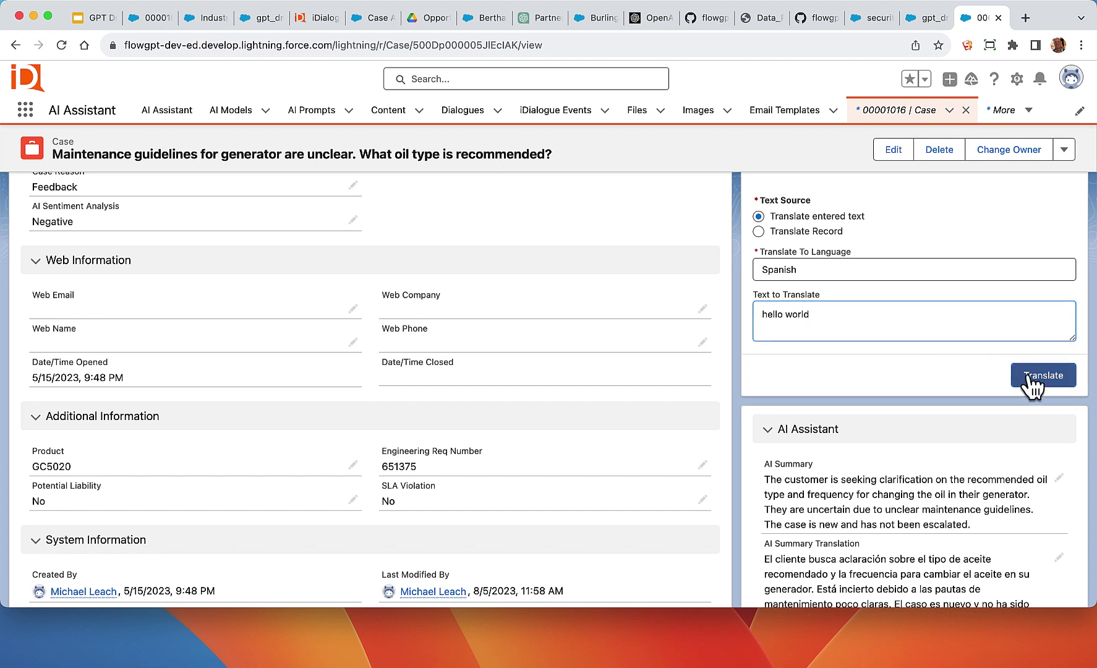
click(1028, 374)
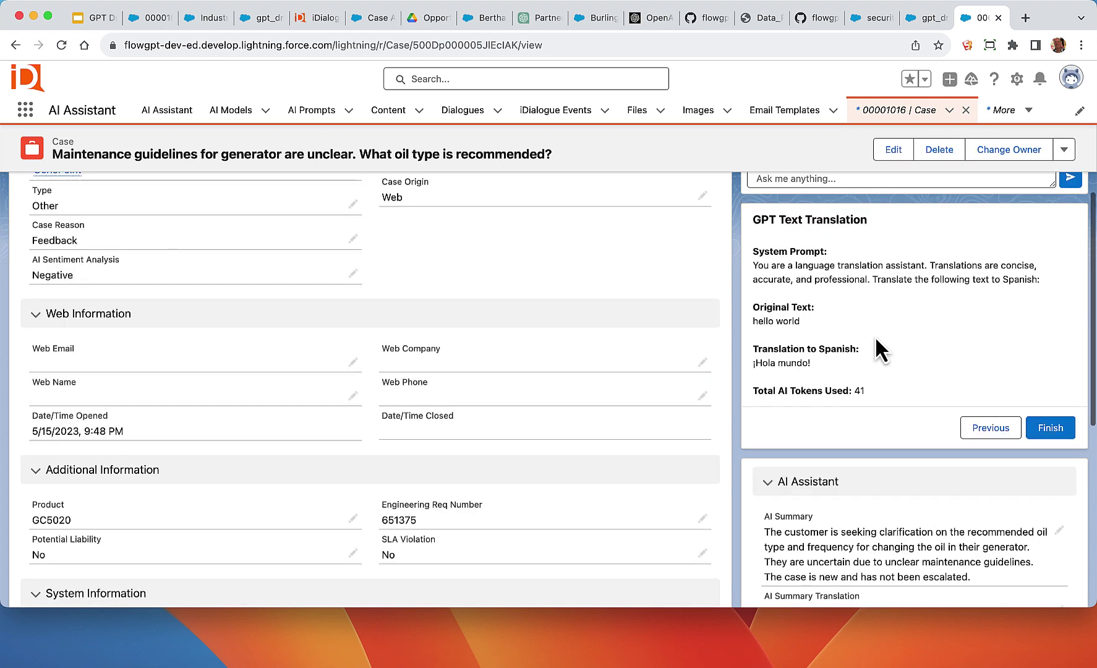
drag(821, 362, 757, 362)
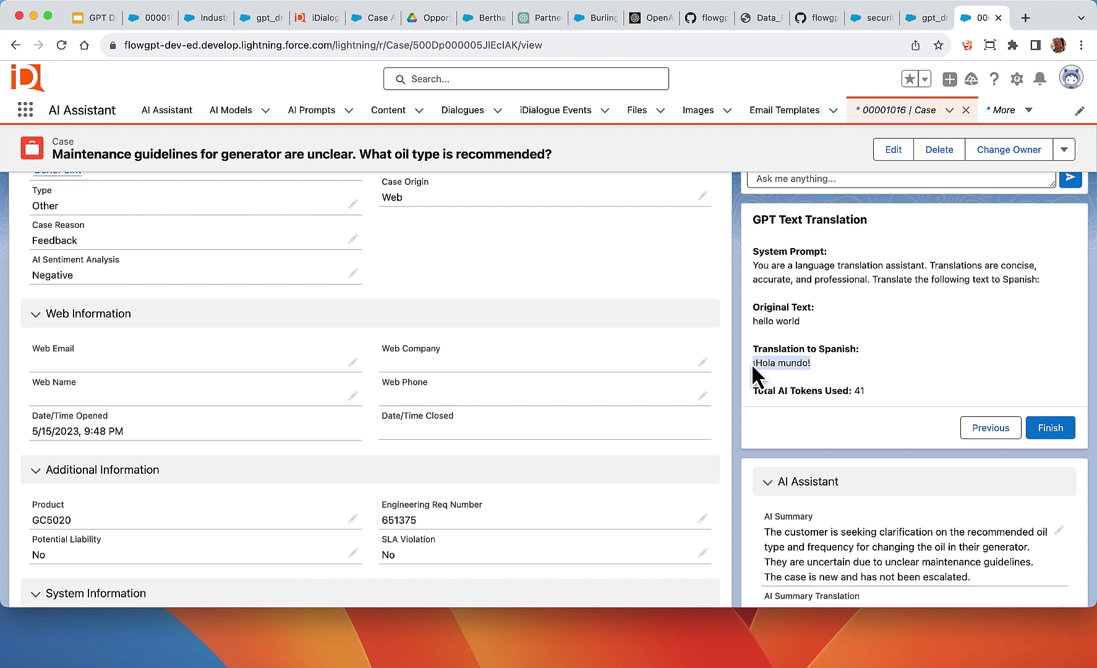
click(1046, 433)
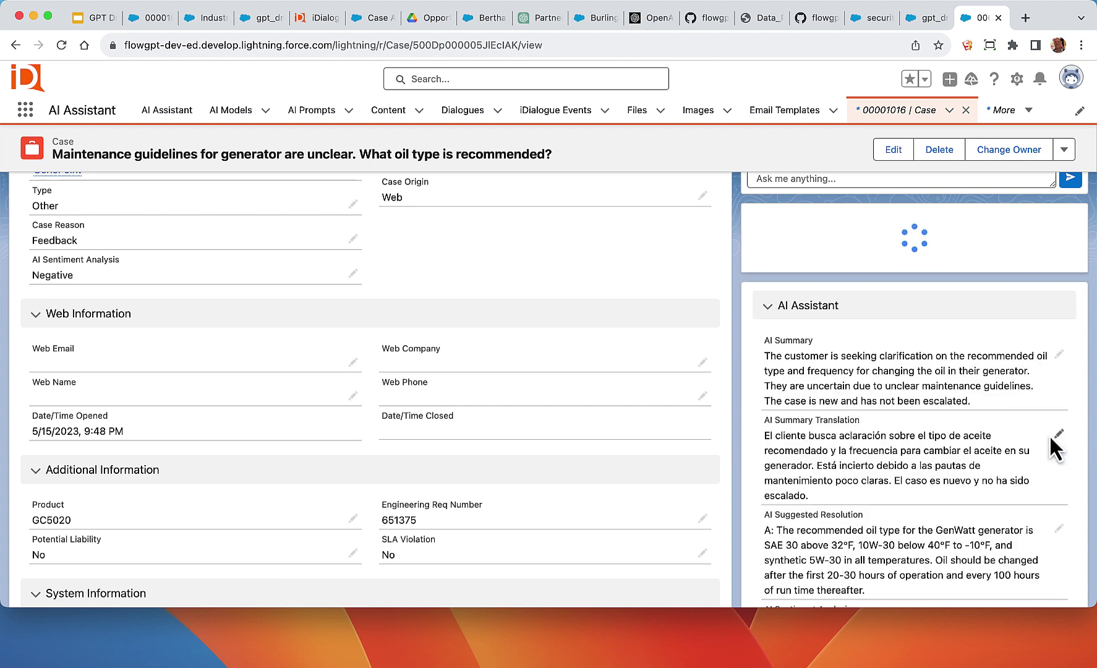
Translate the pasted ¡Hola mundo! into Italian, copying the result Ciao mondo!
click(820, 374)
text(¡Hola mundo!)
double_click(807, 323)
text(Italian)
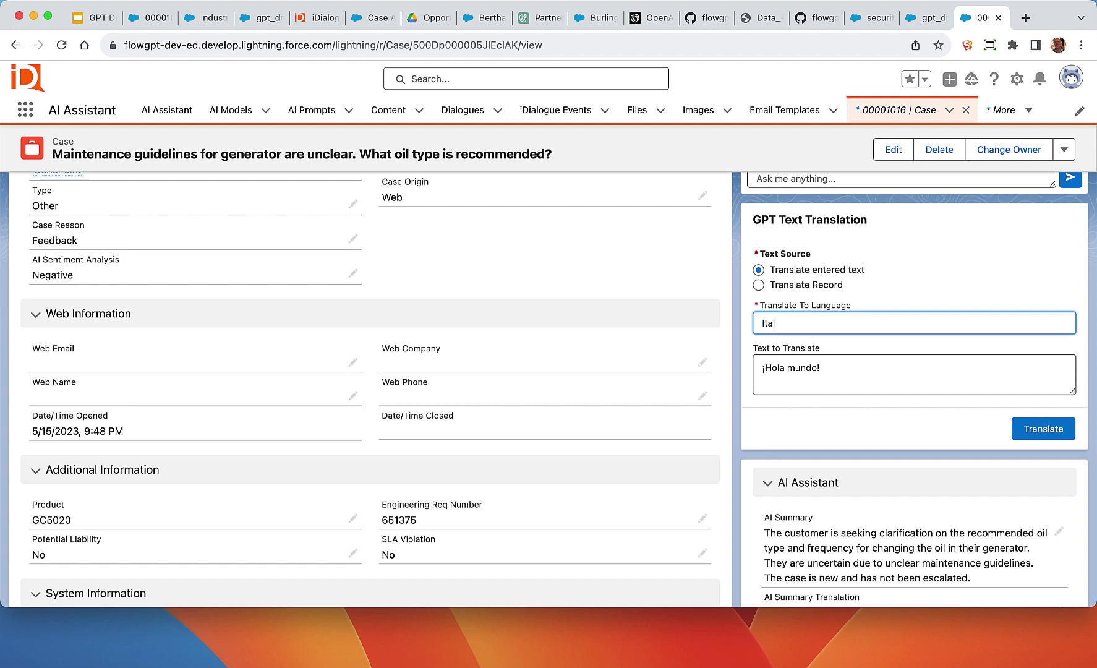
click(1042, 431)
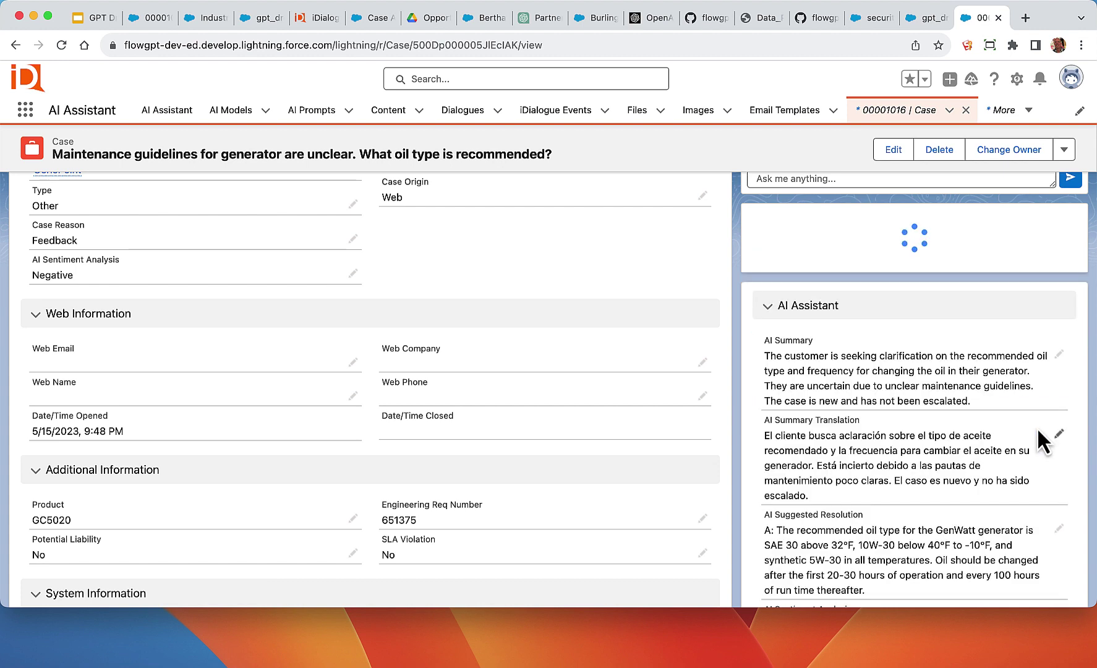
drag(808, 363, 752, 362)
key(super+c)
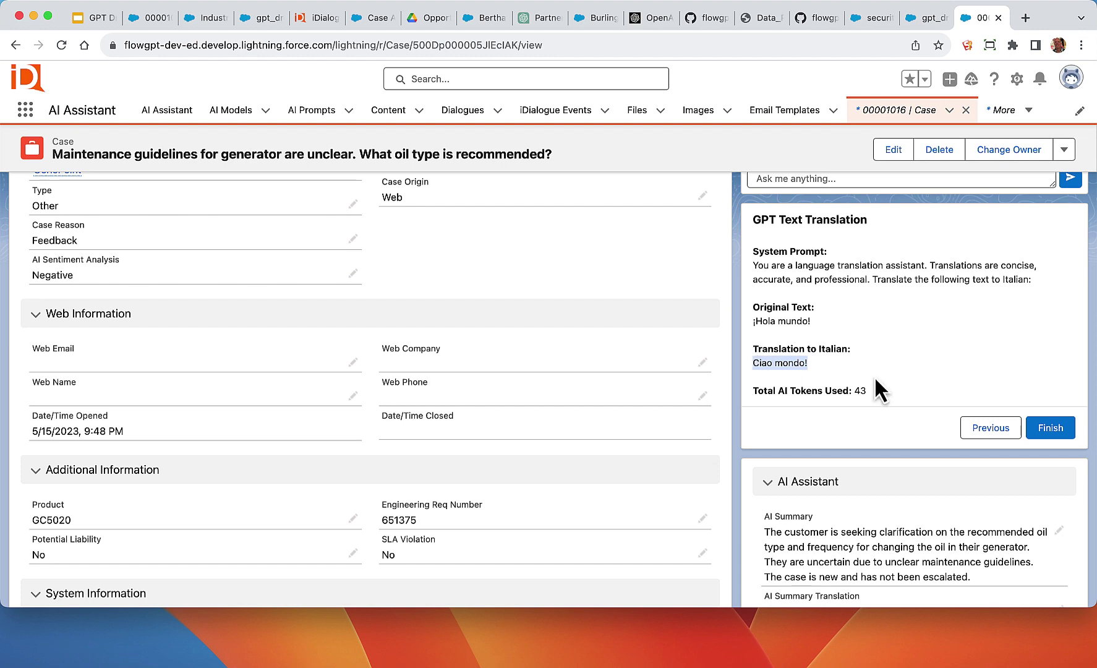
click(1052, 433)
Translate the pasted Ciao mondo! into Kanji and copy the Kanji result.
click(834, 364)
key(super+v)
click(819, 324)
key(super+a)
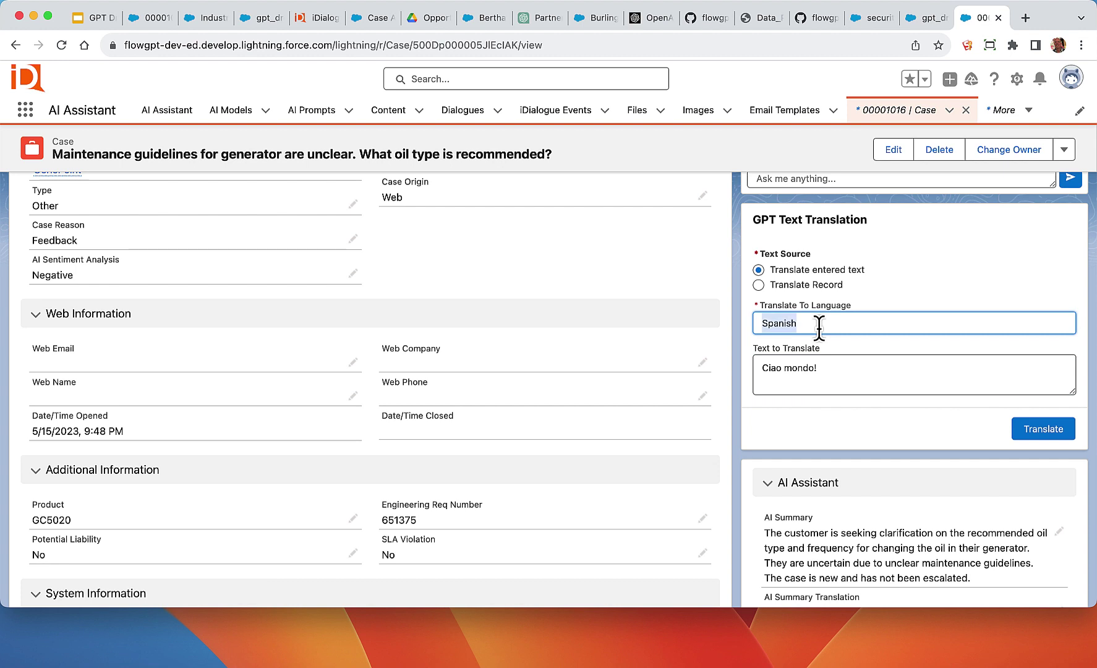
text(Kanji)
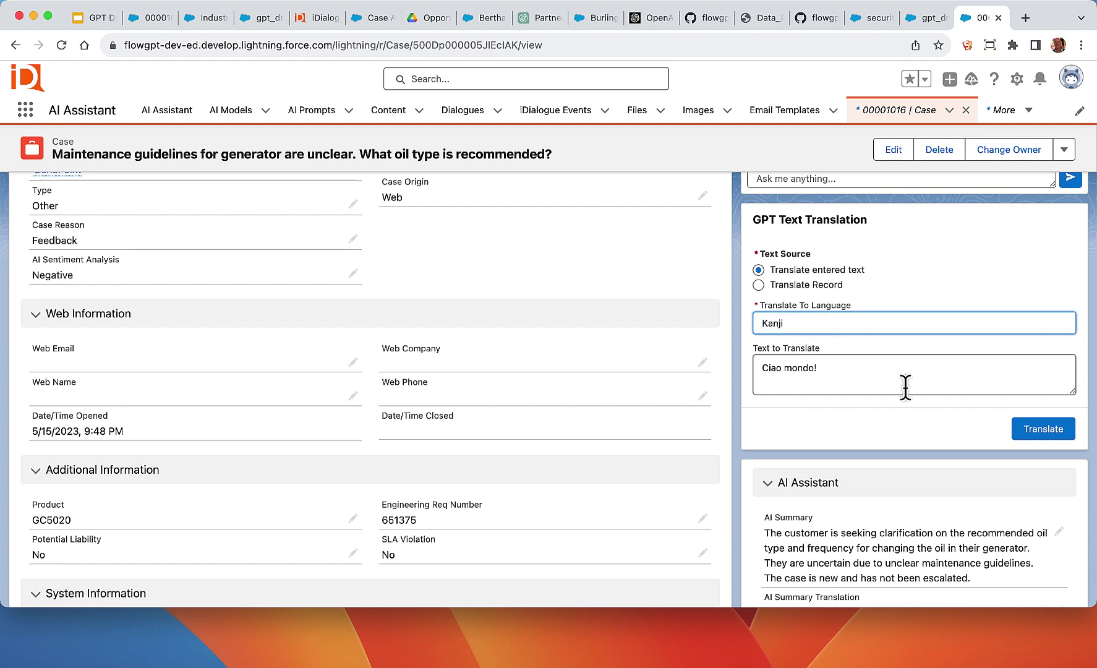
click(1052, 432)
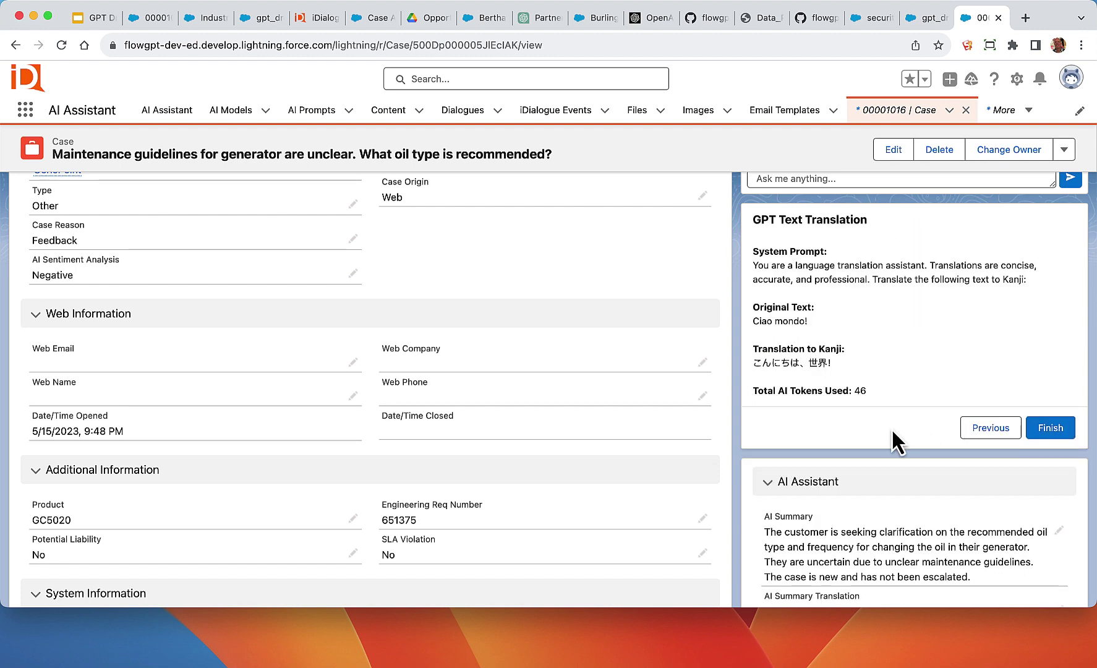
drag(839, 364, 755, 363)
key(ctrl+c)
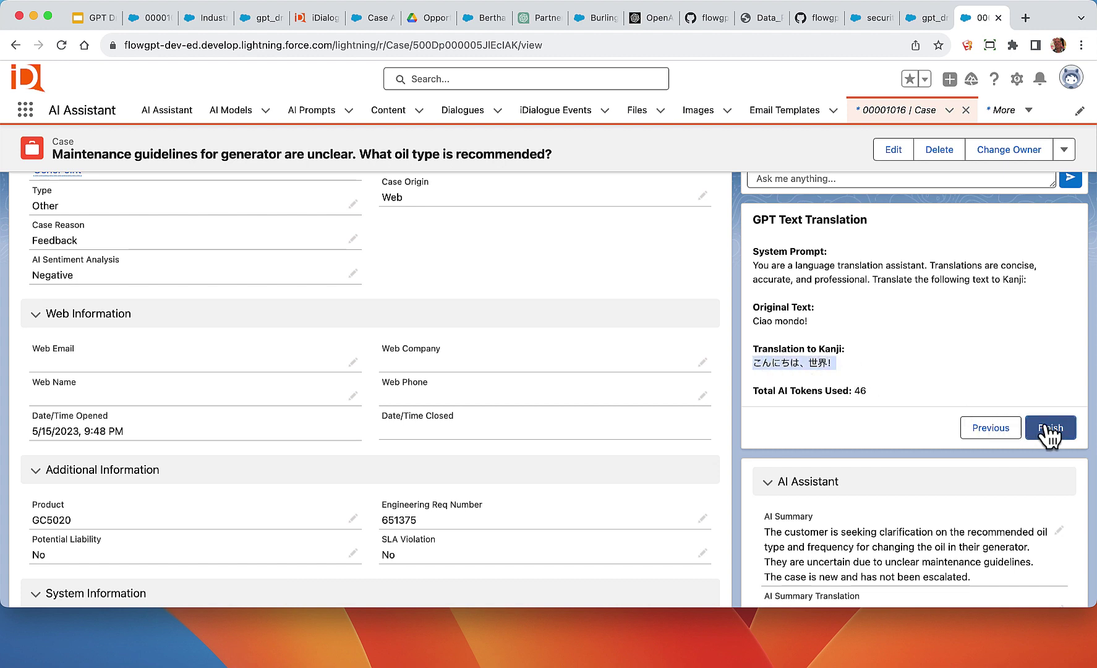
click(1050, 430)
Translate the Kanji text back into English, getting 'Hello, world!', then return to the slides.
click(820, 373)
key(ctrl+v)
double_click(801, 322)
text(Engl)
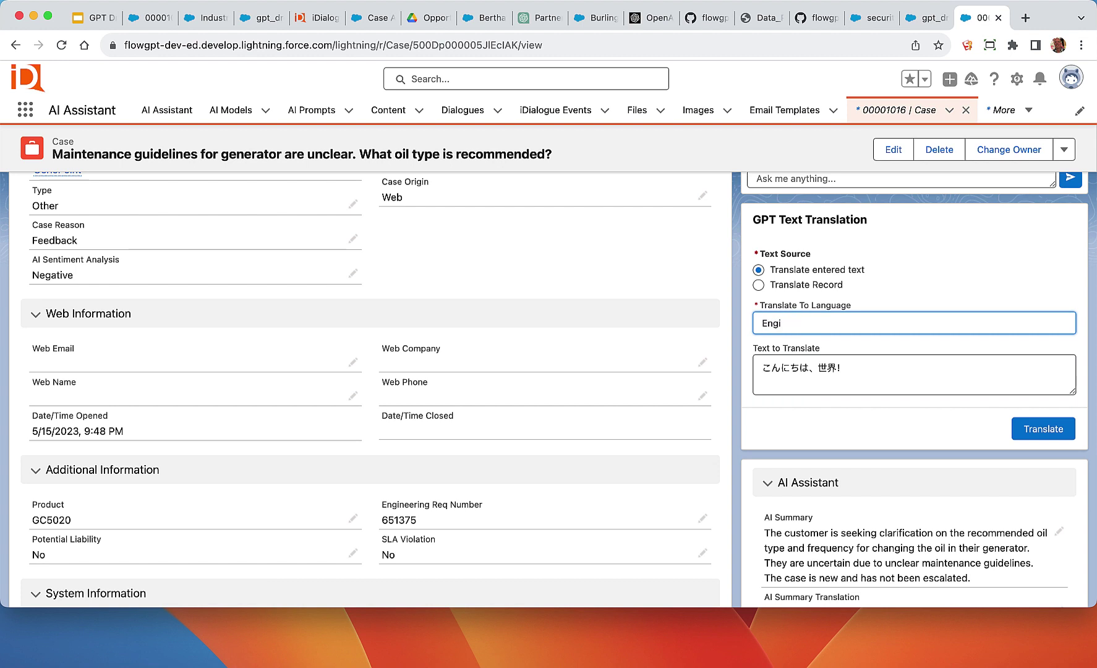
text(ish)
click(1044, 436)
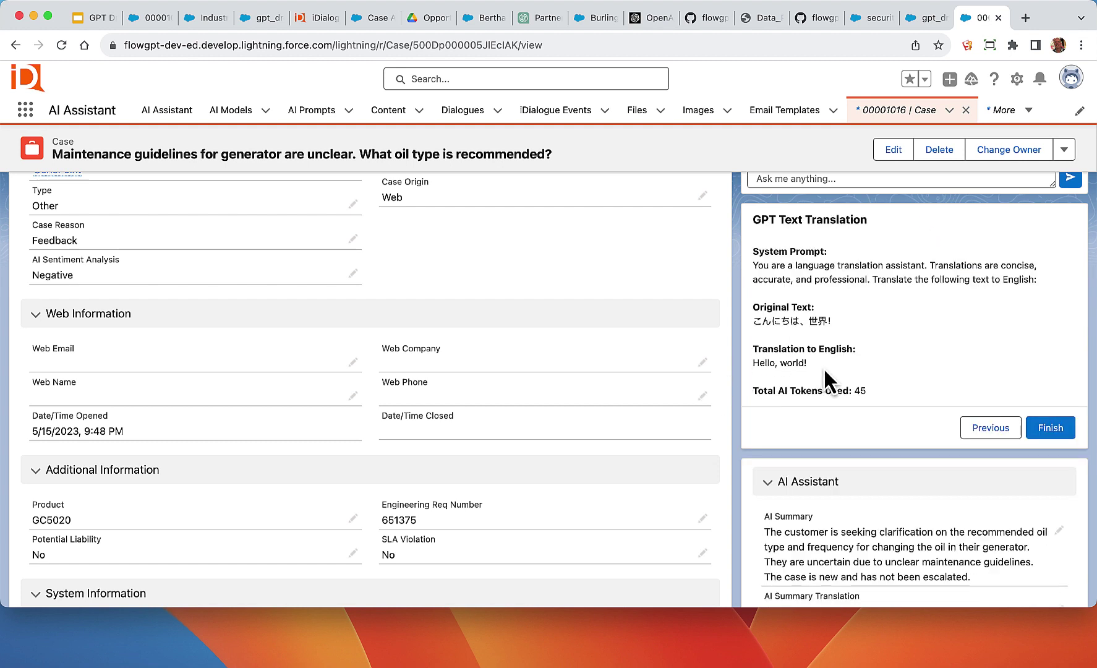
drag(807, 365, 765, 369)
click(764, 369)
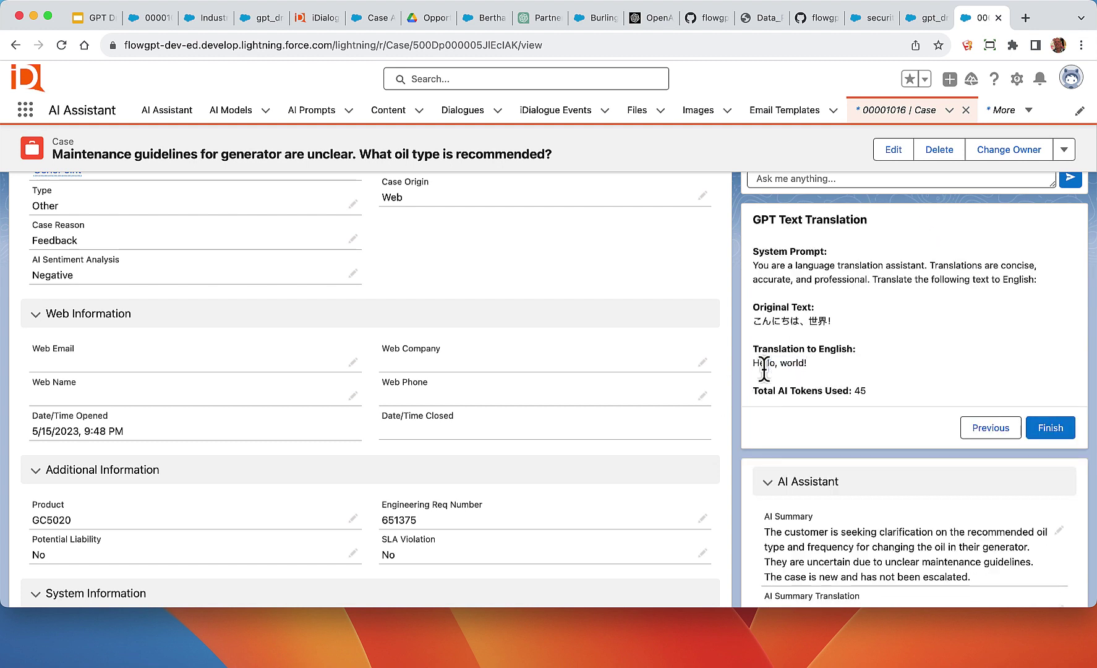
drag(807, 365, 766, 365)
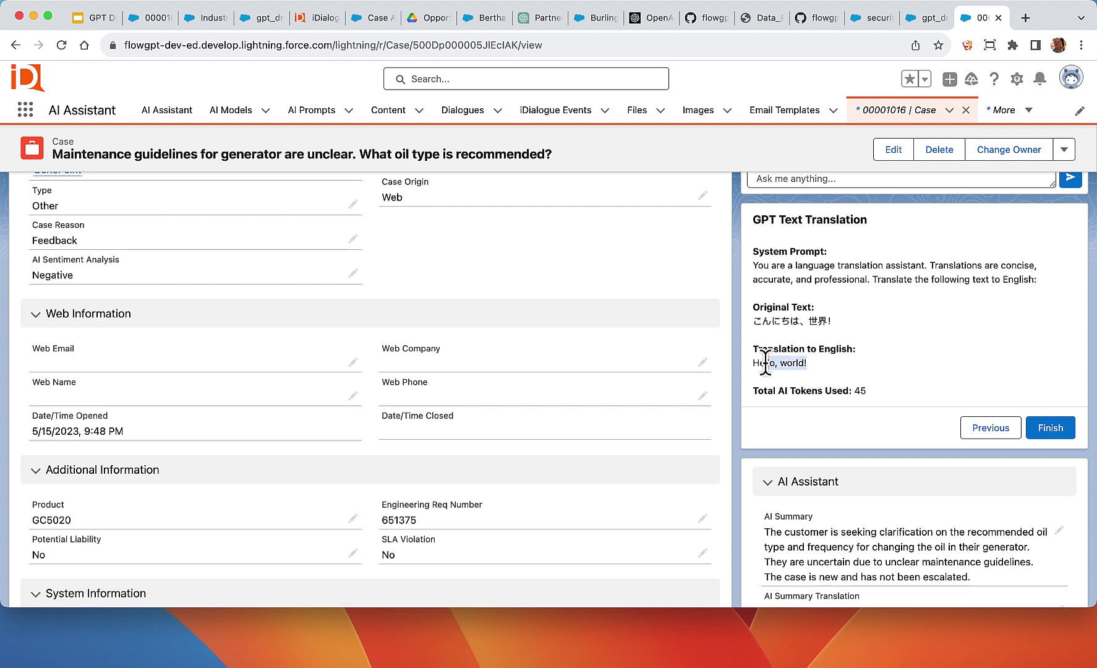
click(764, 362)
click(106, 25)
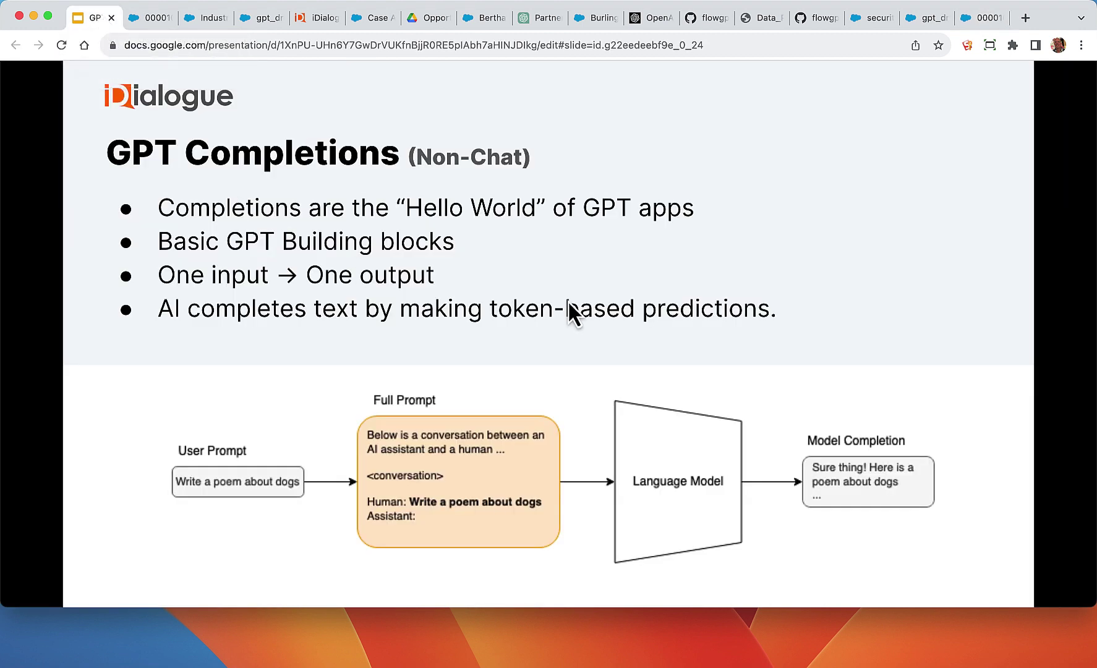
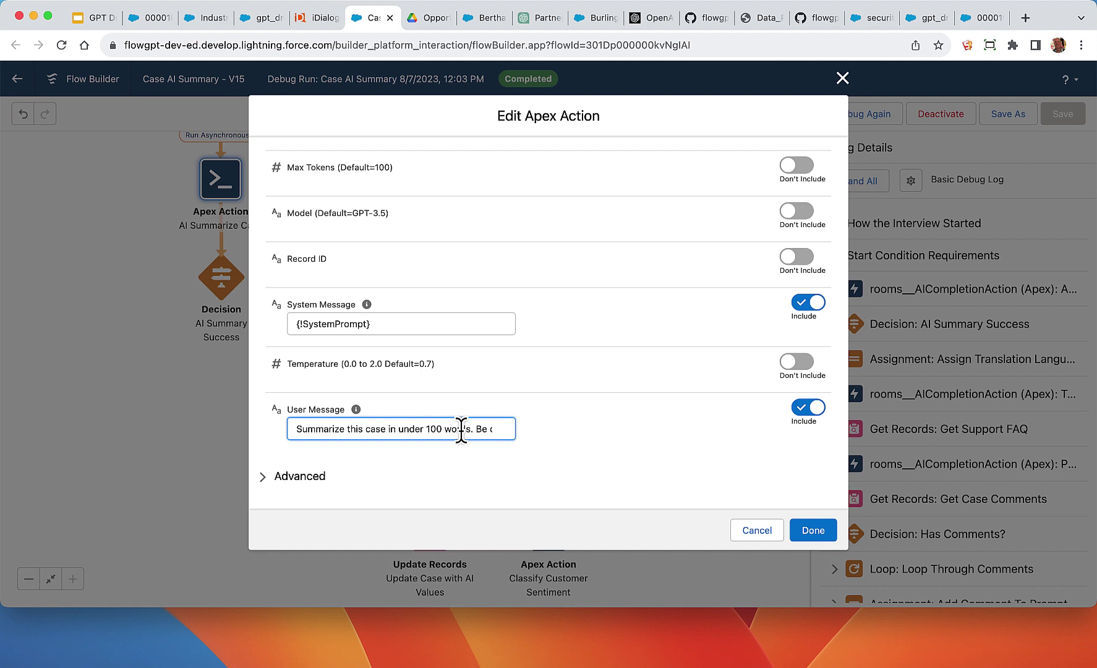
Review the summarize action's stored outputs, then close it and the Assign Translation Language step unchanged.
key(super+a)
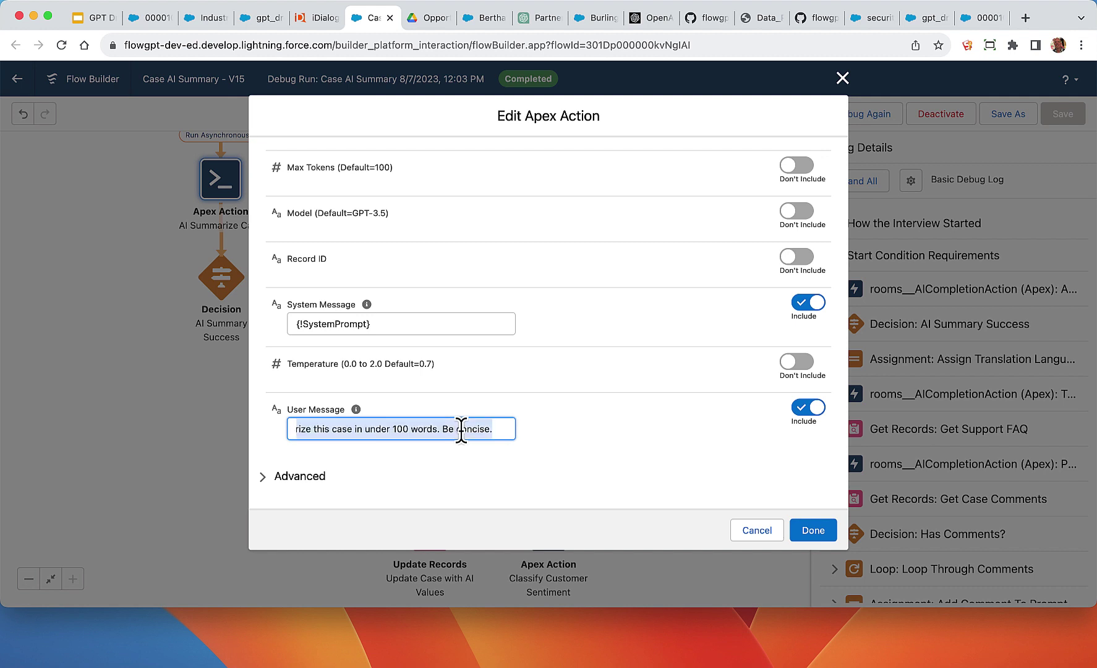
click(300, 476)
scroll(299, 479, down, 5)
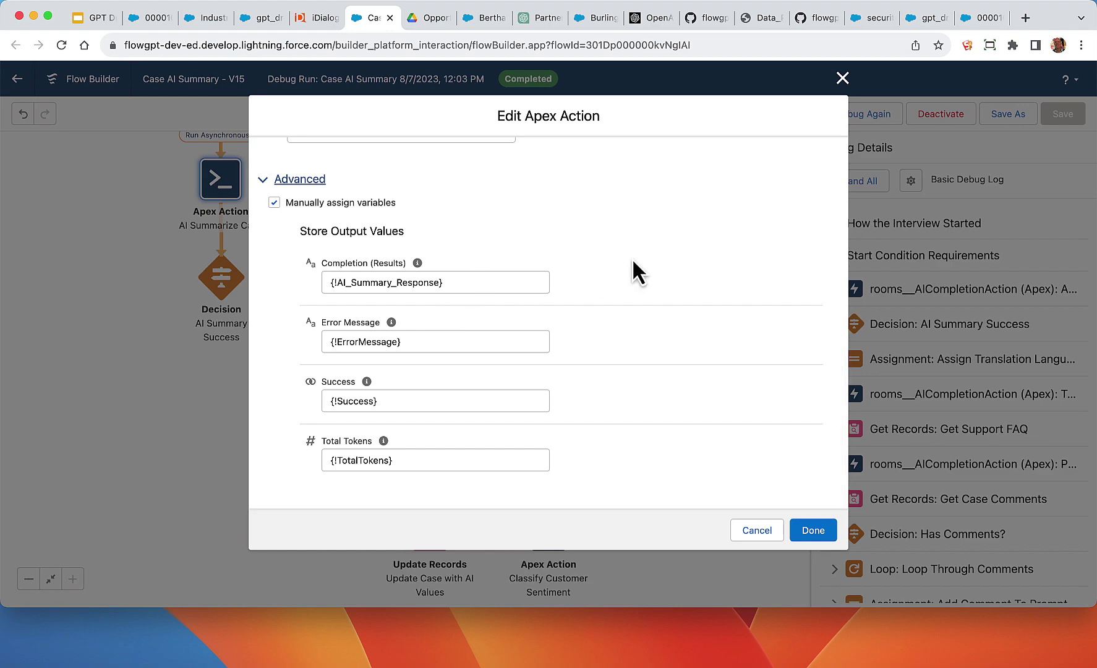
click(762, 533)
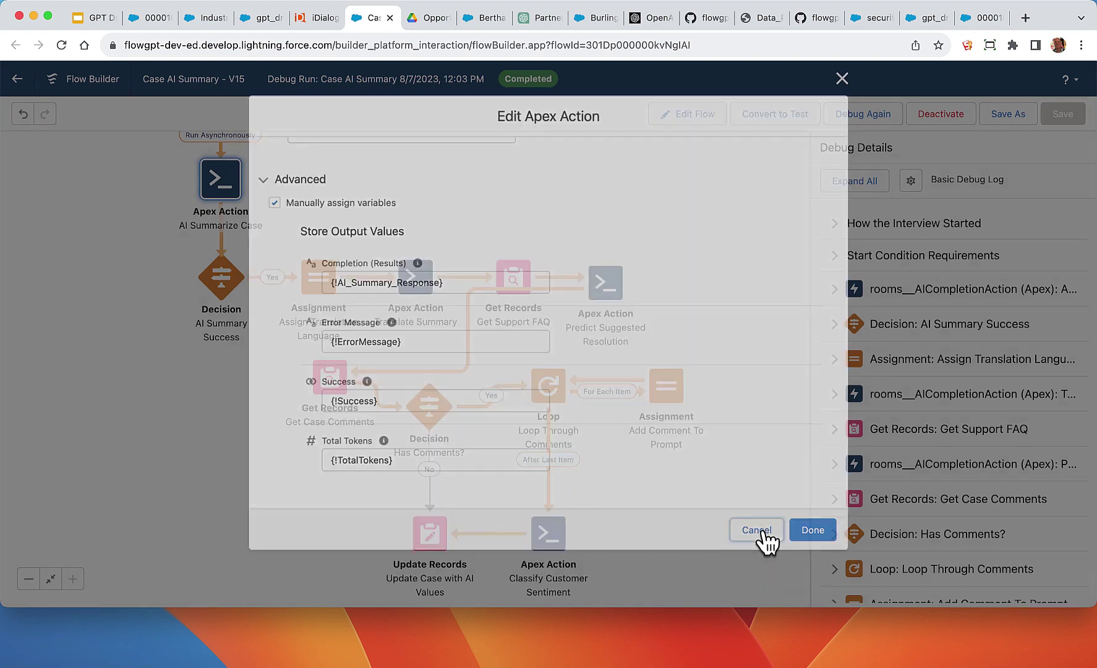
double_click(322, 281)
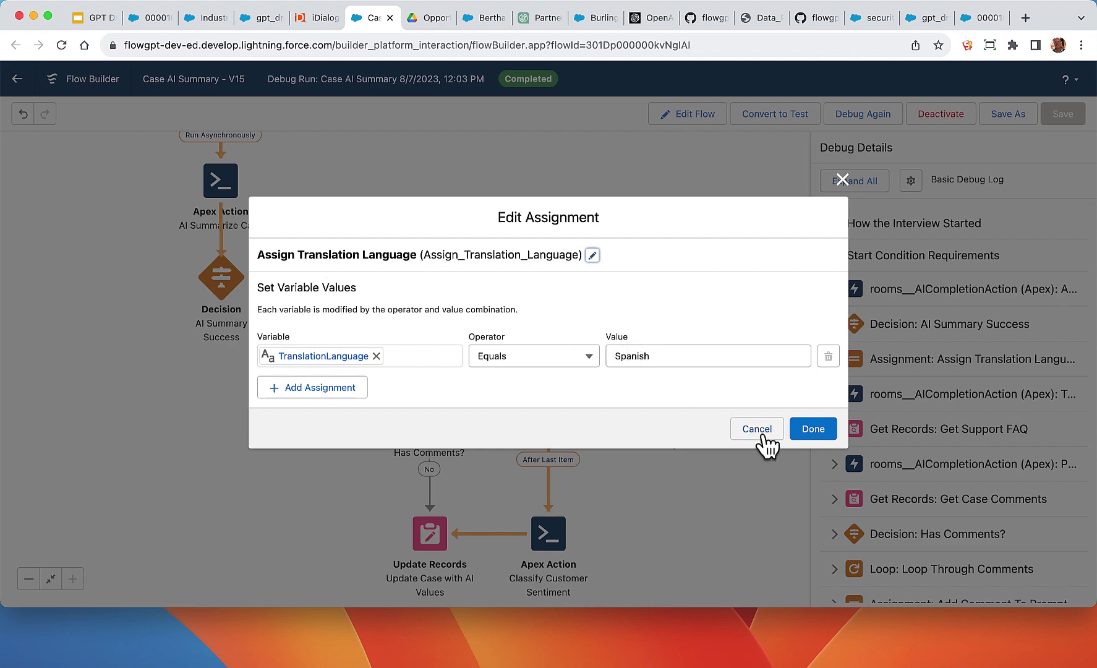
click(759, 430)
Inspect Translate Summary's translator system message and {!AI_Translation_Response} output, then close it unchanged.
double_click(415, 276)
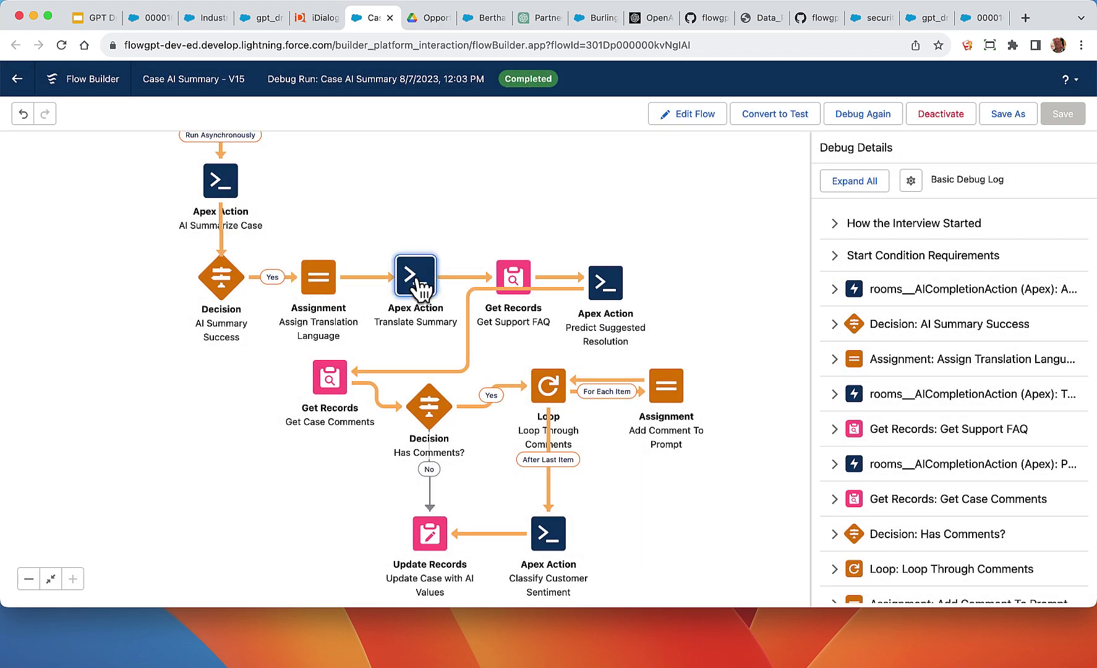
scroll(446, 364, down, 5)
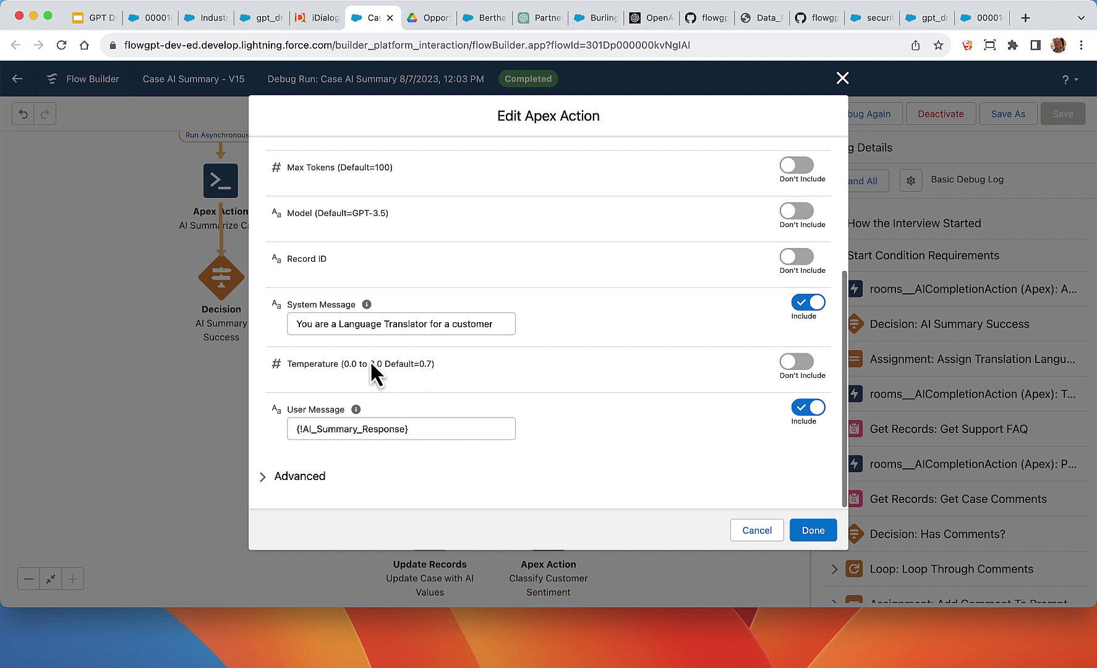
click(412, 323)
key(ctrl+v)
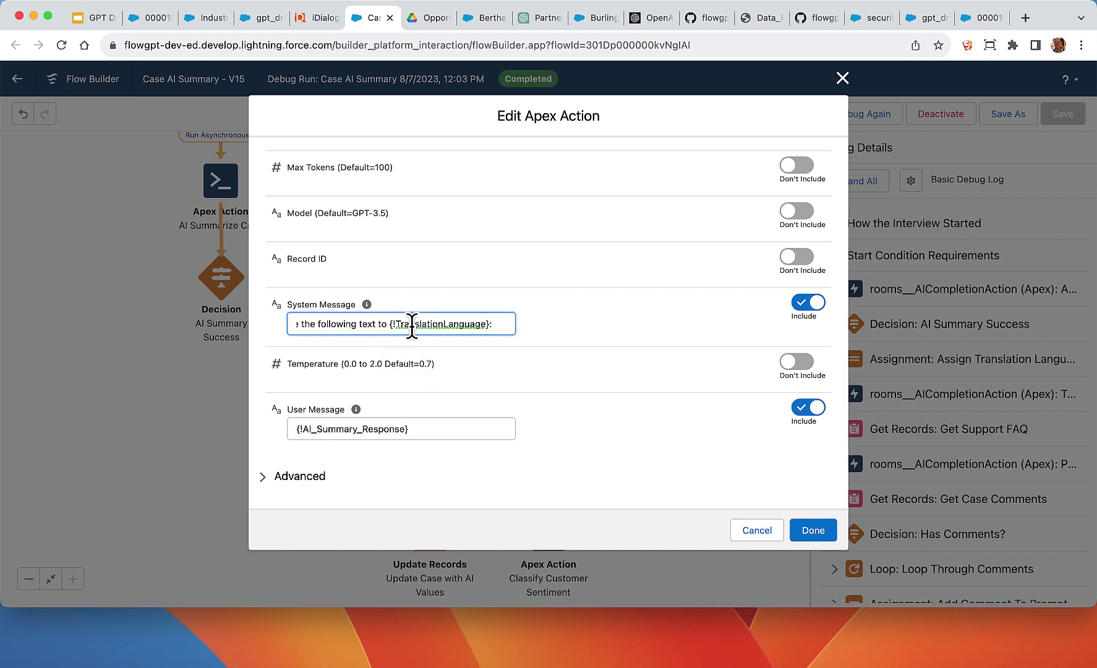
click(281, 481)
scroll(281, 480, down, 5)
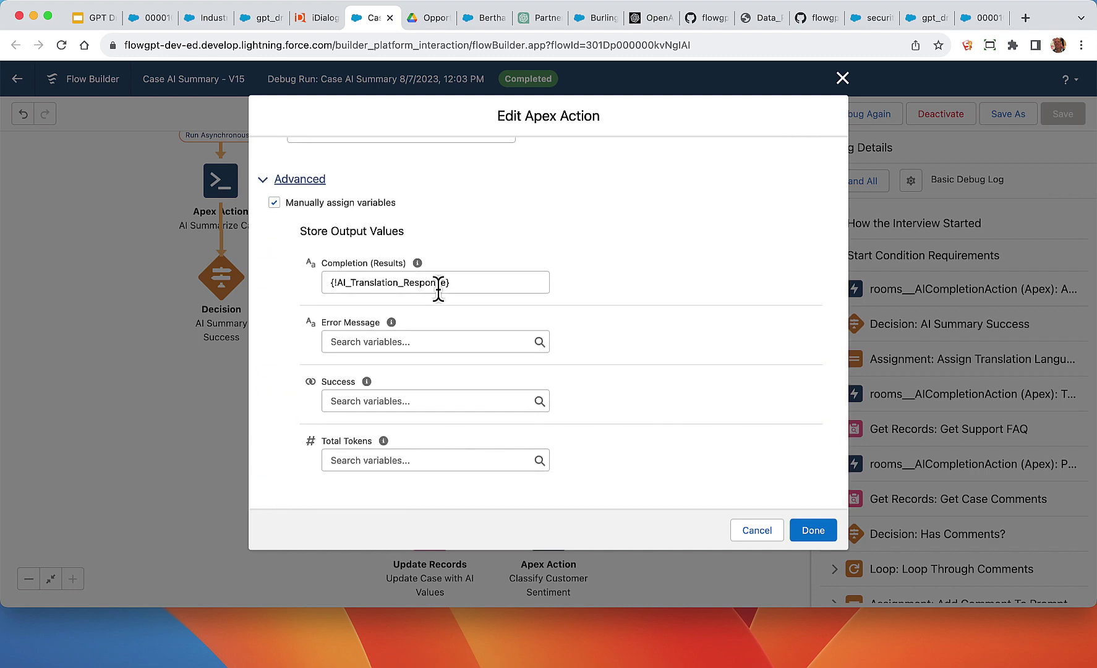
click(756, 530)
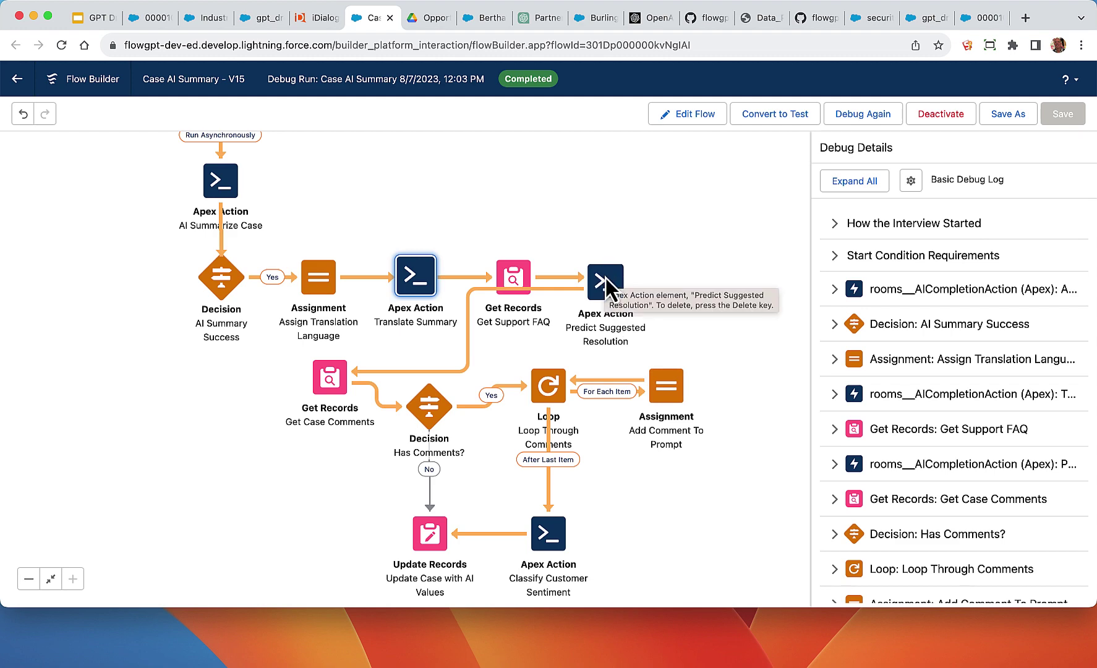
double_click(511, 275)
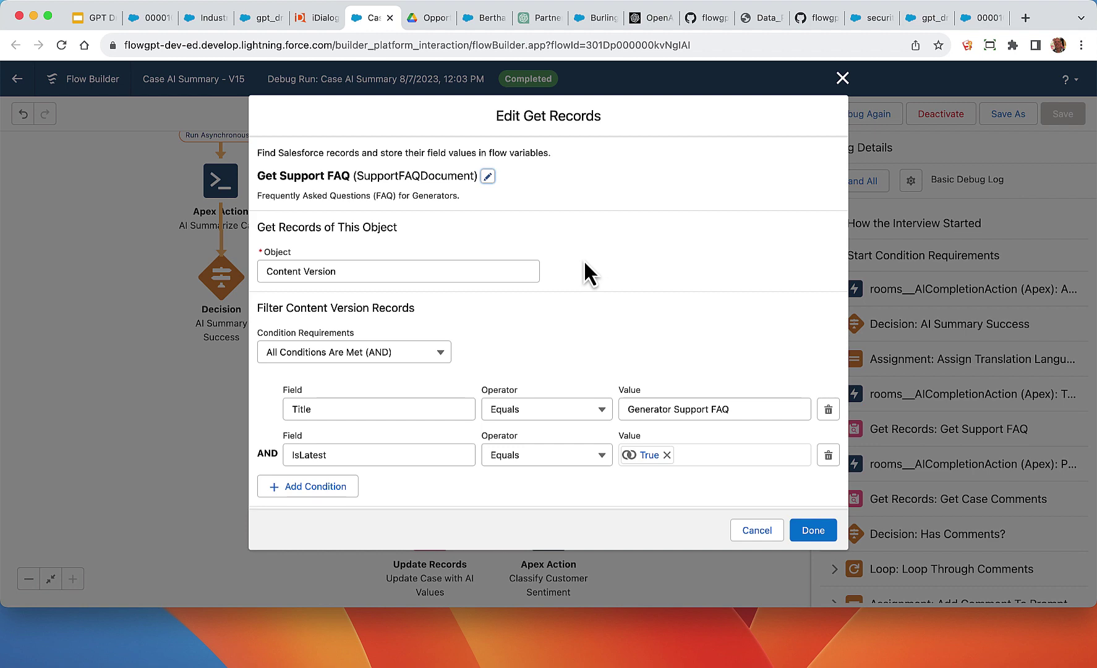
scroll(584, 261, down, 1)
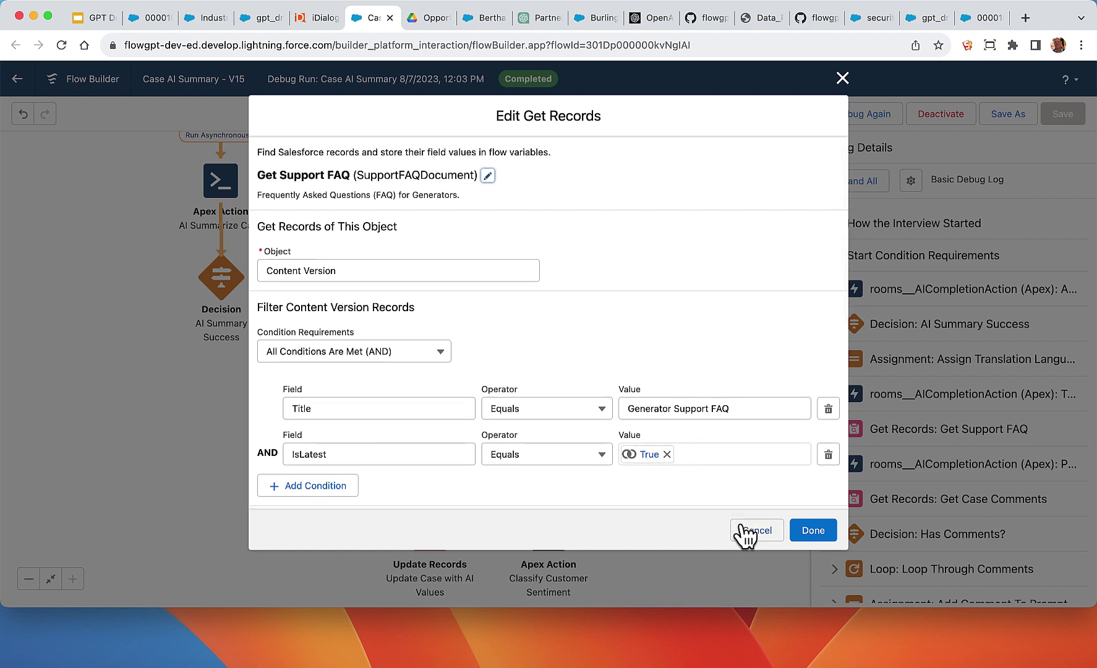
click(742, 531)
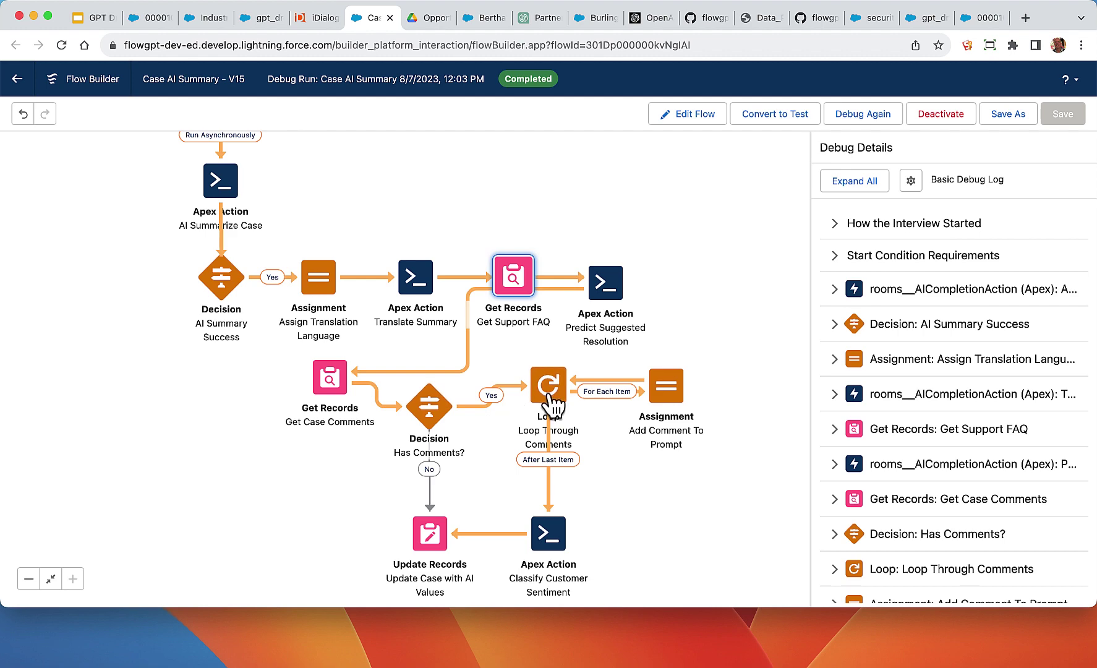
double_click(550, 529)
scroll(575, 433, down, 5)
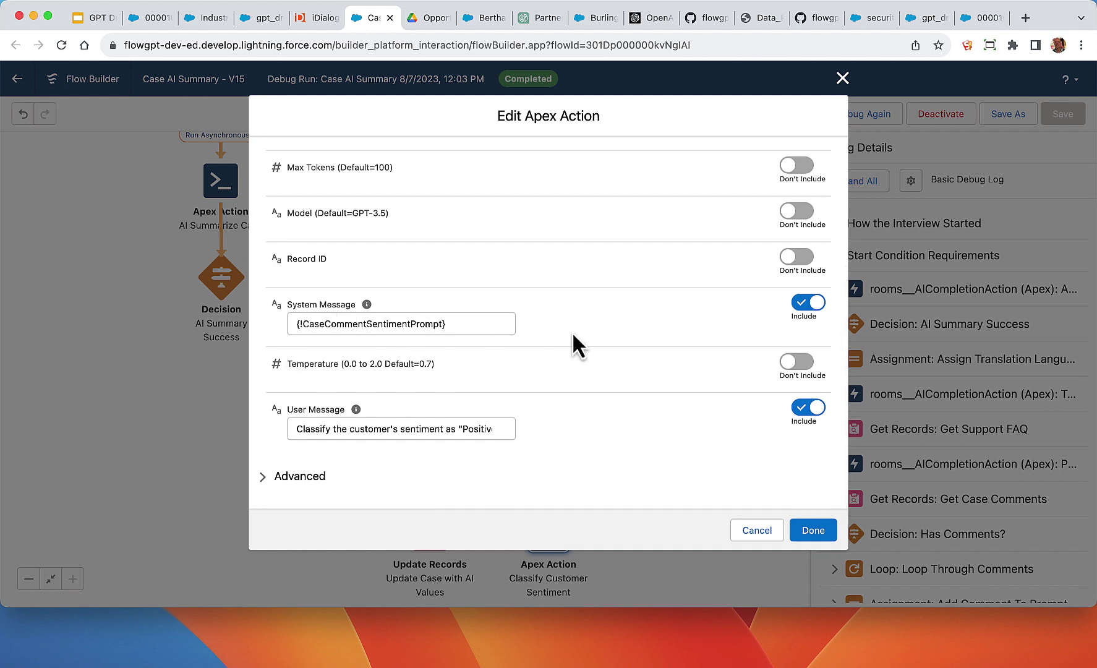
click(497, 324)
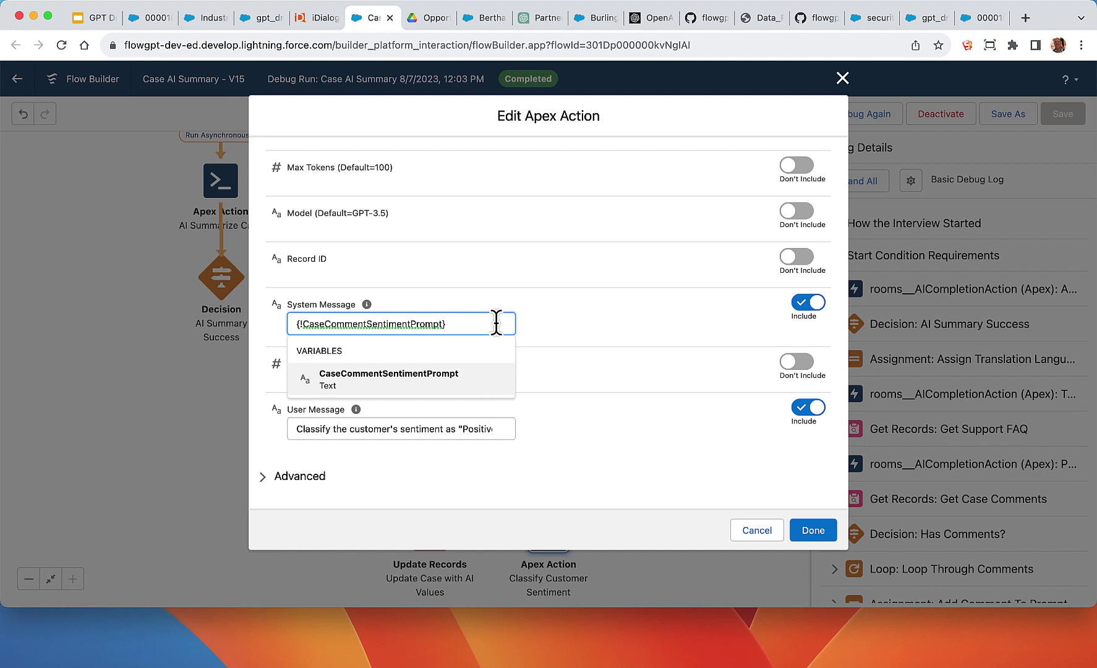
click(593, 312)
click(450, 422)
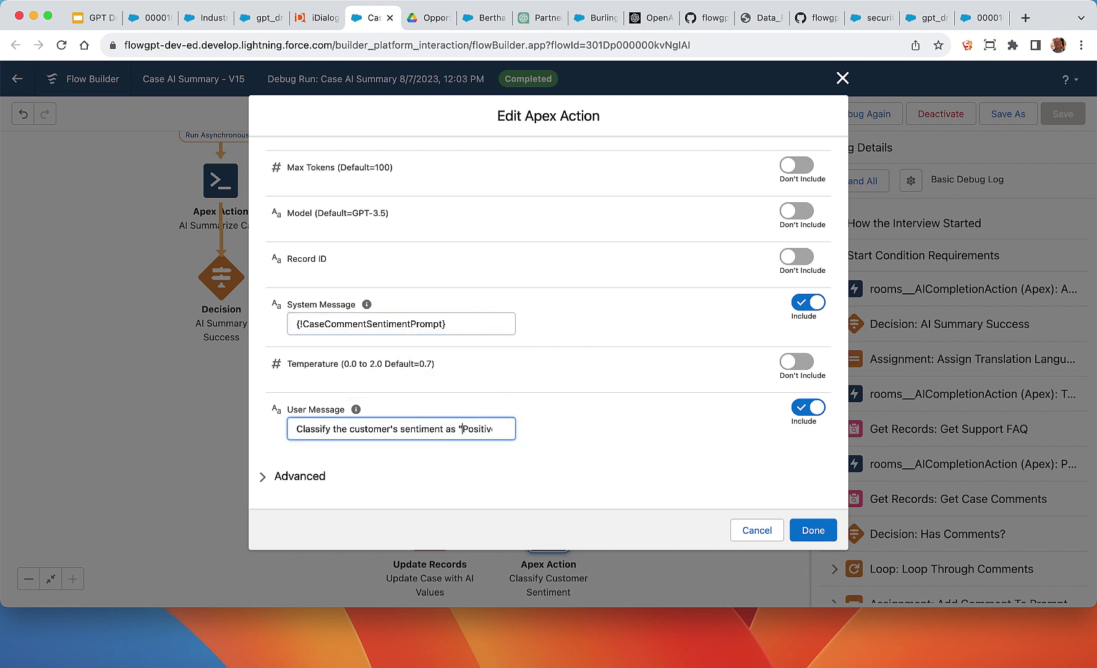
key(End)
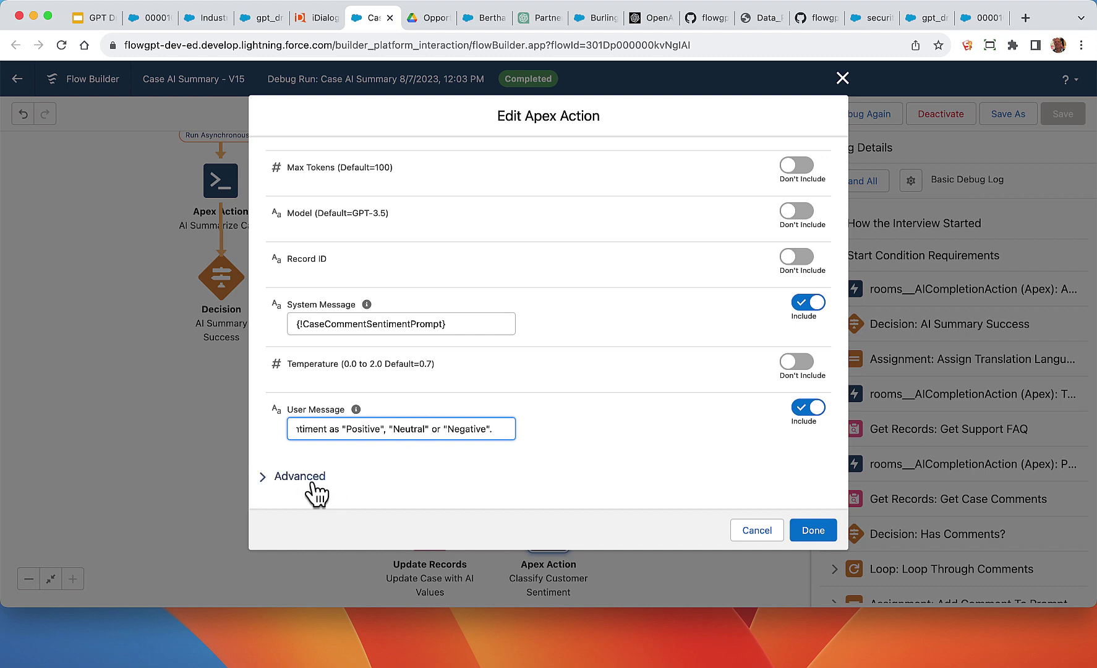
click(309, 480)
scroll(311, 489, down, 5)
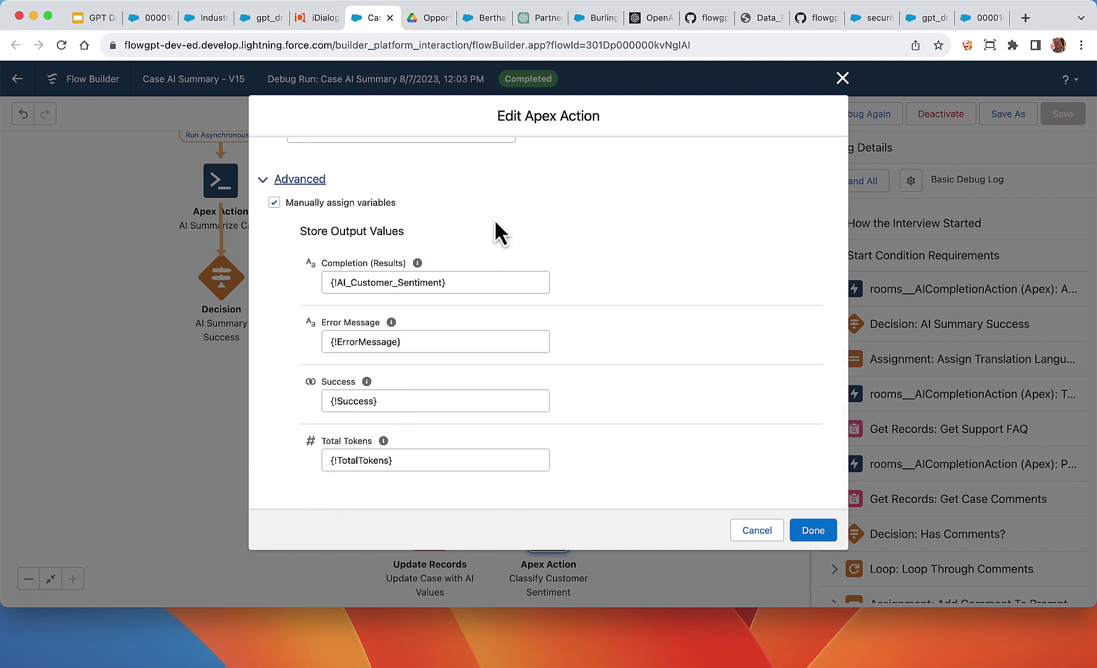
click(744, 535)
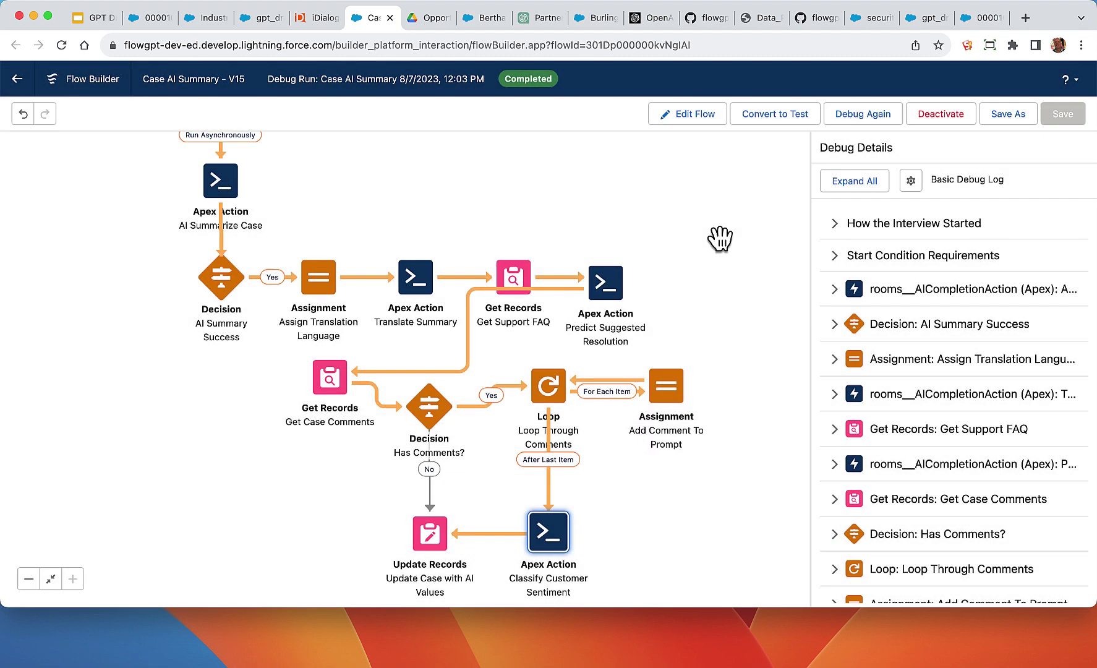
Launch another debug run of the flow, then return to editing the flow.
click(863, 123)
click(744, 533)
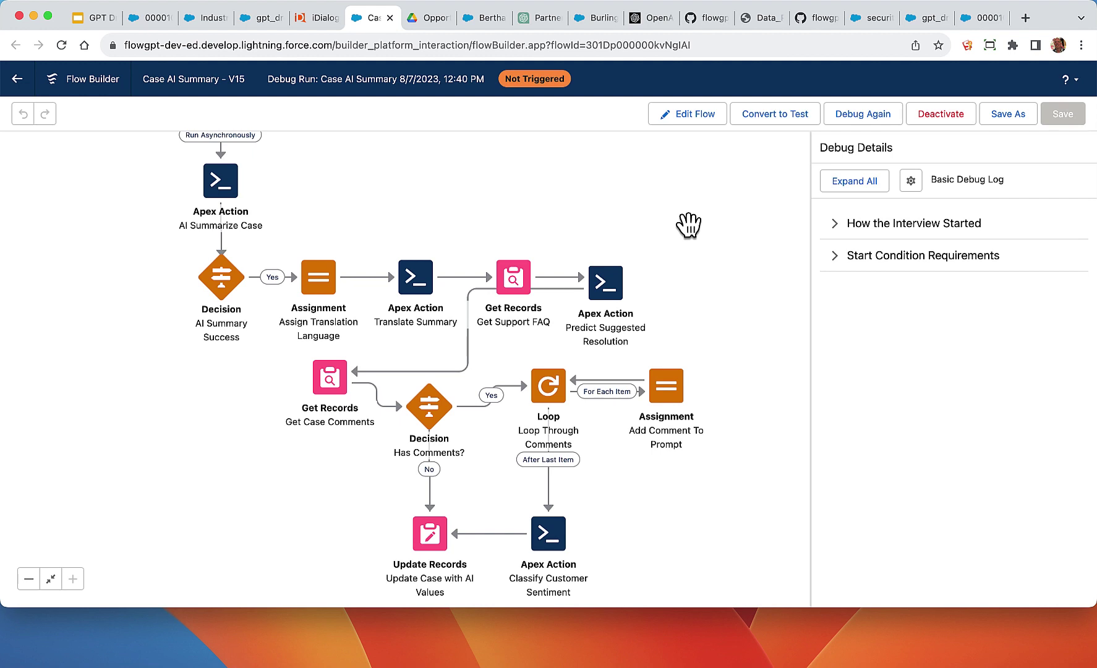
click(671, 117)
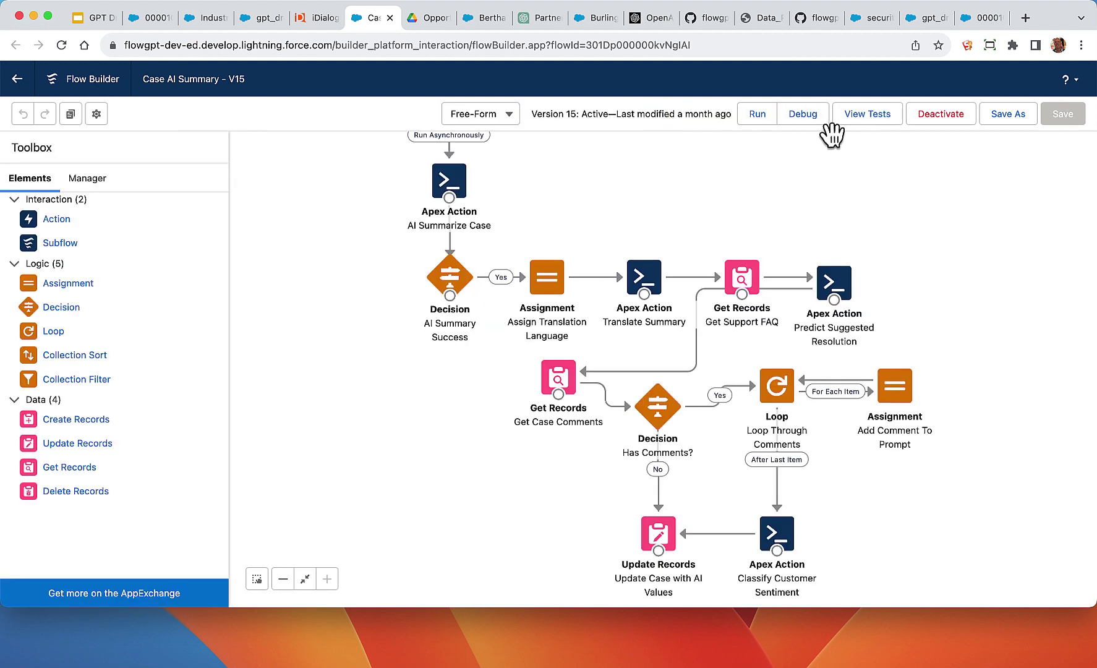
Debug the flow as an update of the generator oil-type case with Priority High.
click(803, 121)
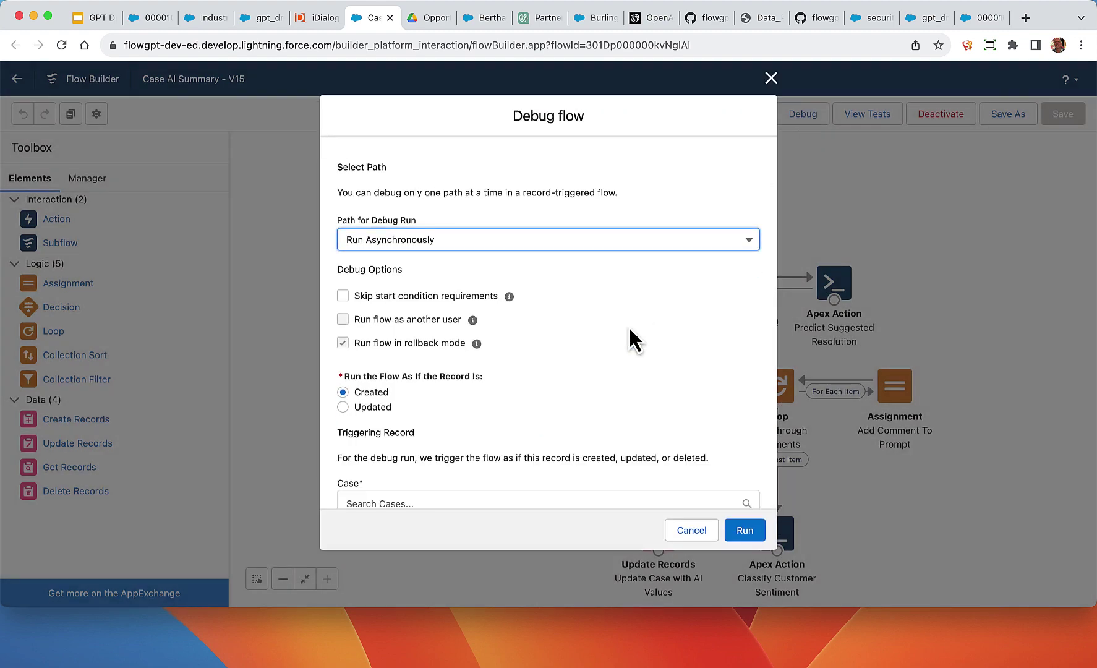
scroll(564, 383, down, 2)
click(371, 349)
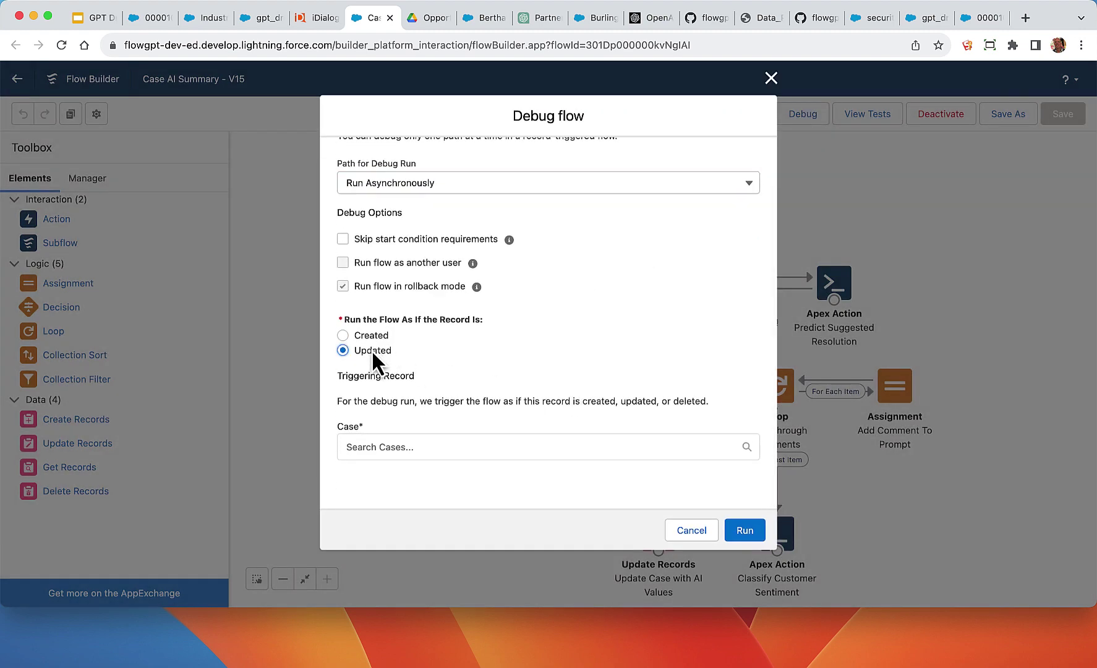
click(407, 450)
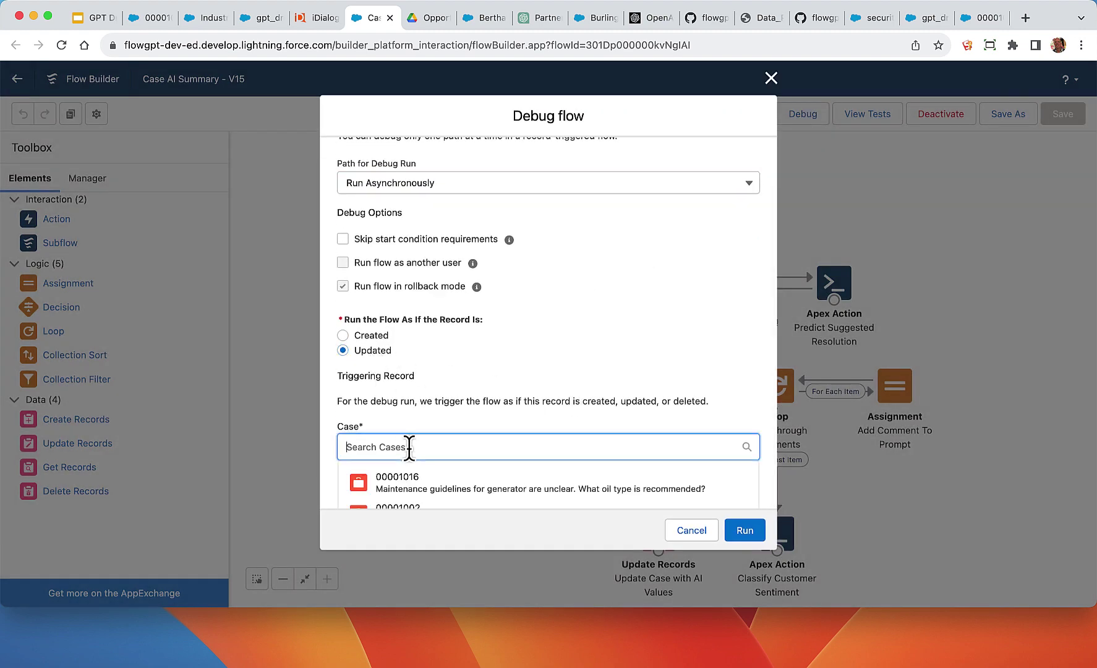
click(535, 494)
scroll(539, 491, down, 5)
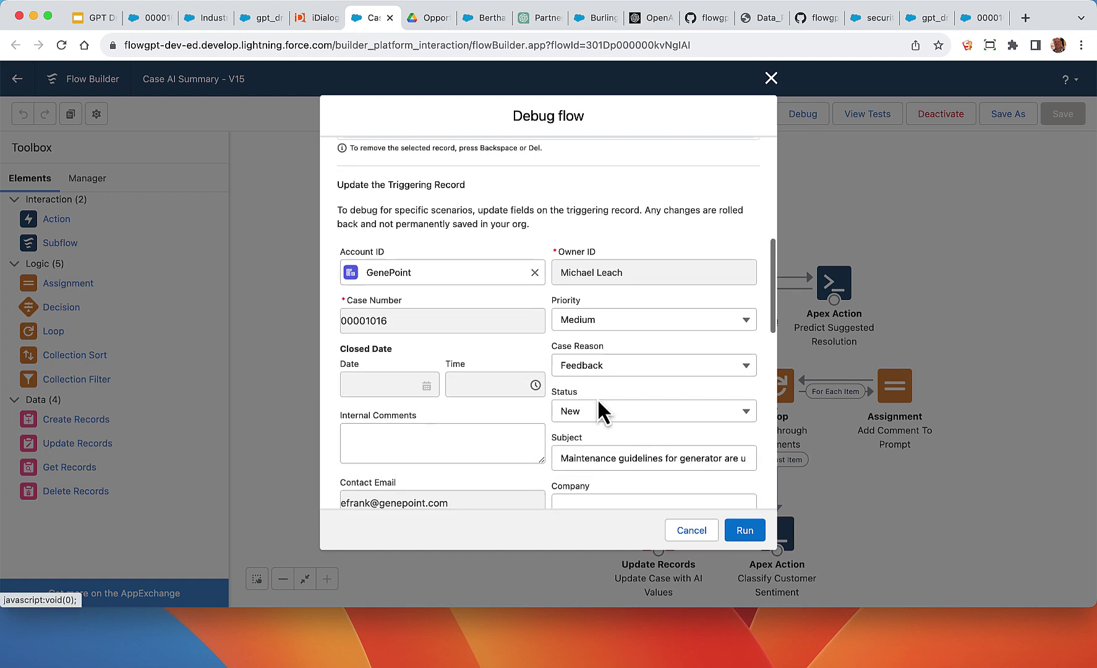
click(637, 321)
click(618, 371)
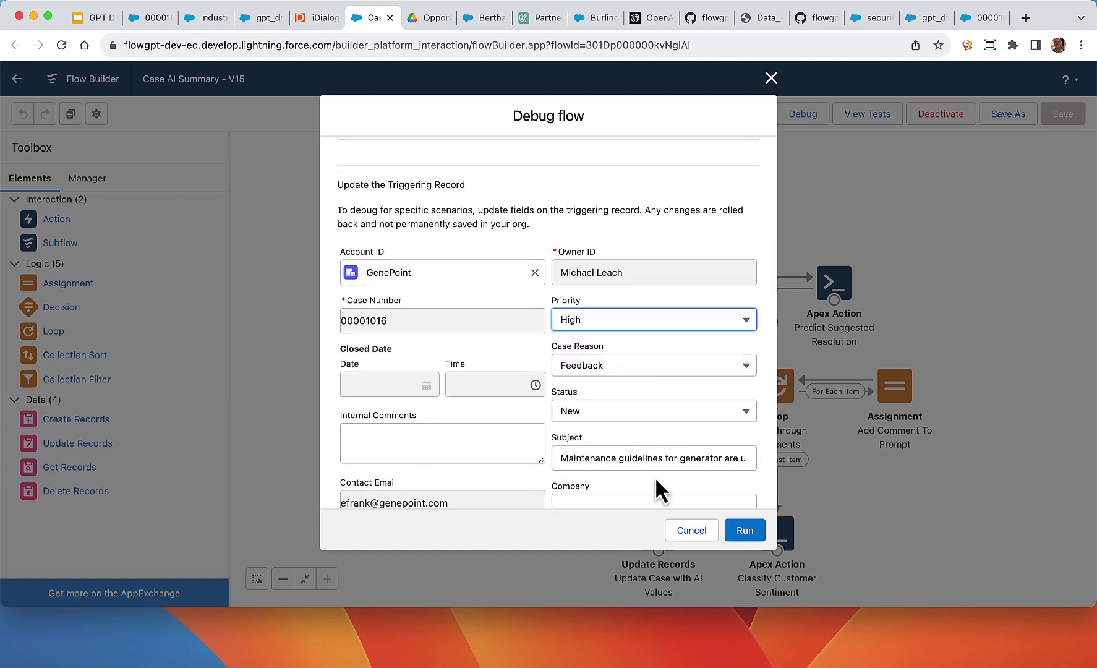
click(744, 530)
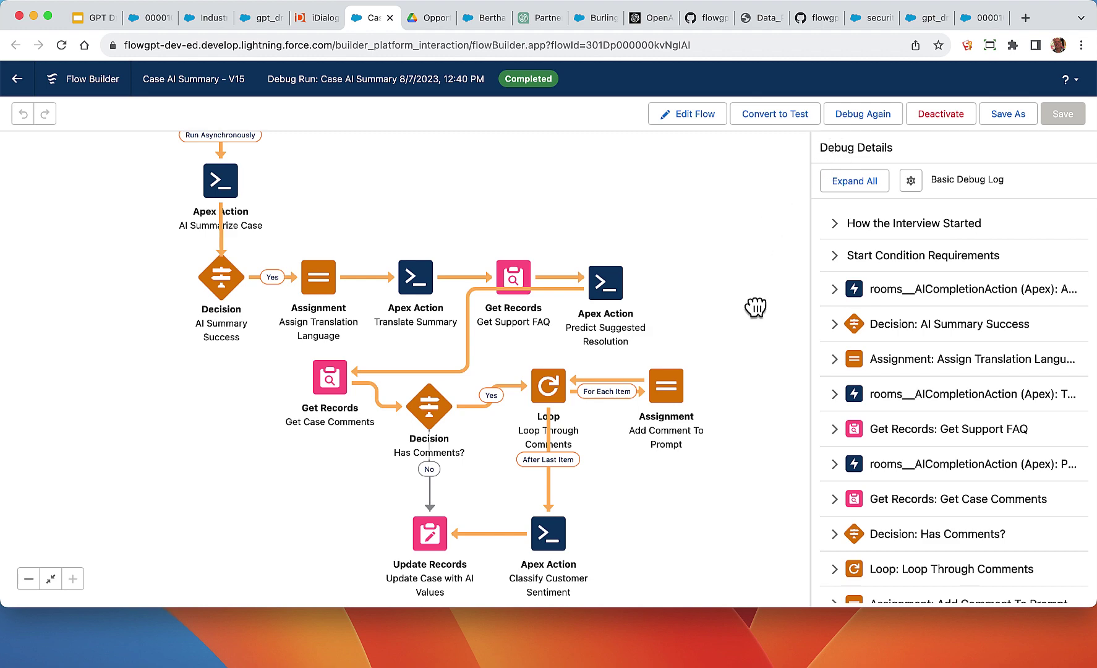
Expand the first AI completion step and review its full prompt and user message.
drag(755, 307, 747, 228)
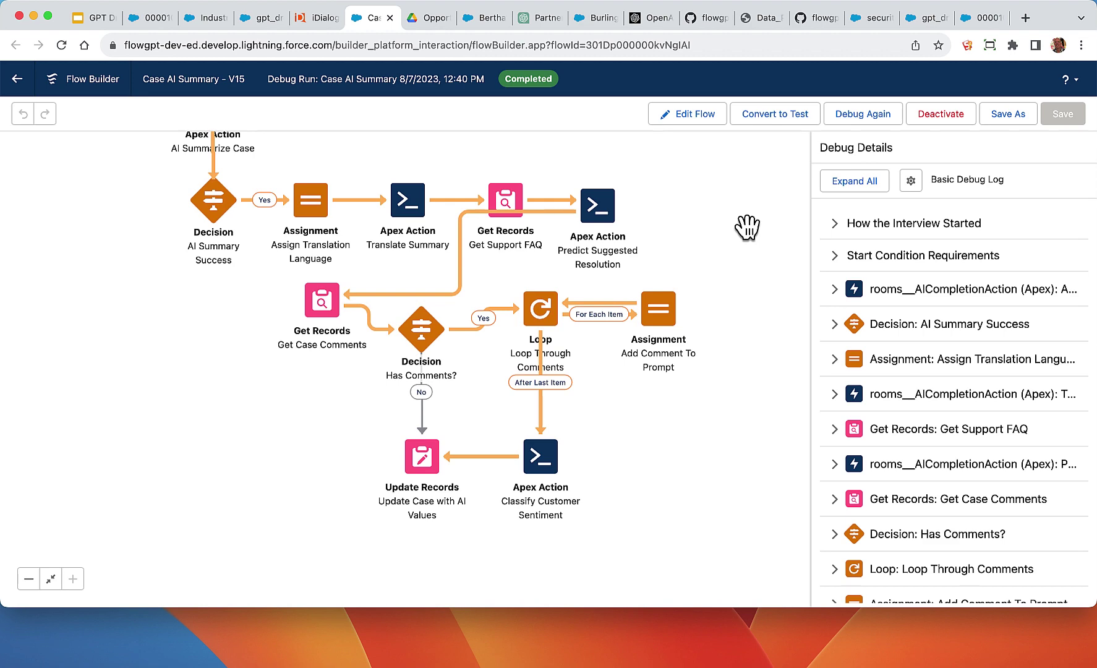
scroll(874, 305, down, 2)
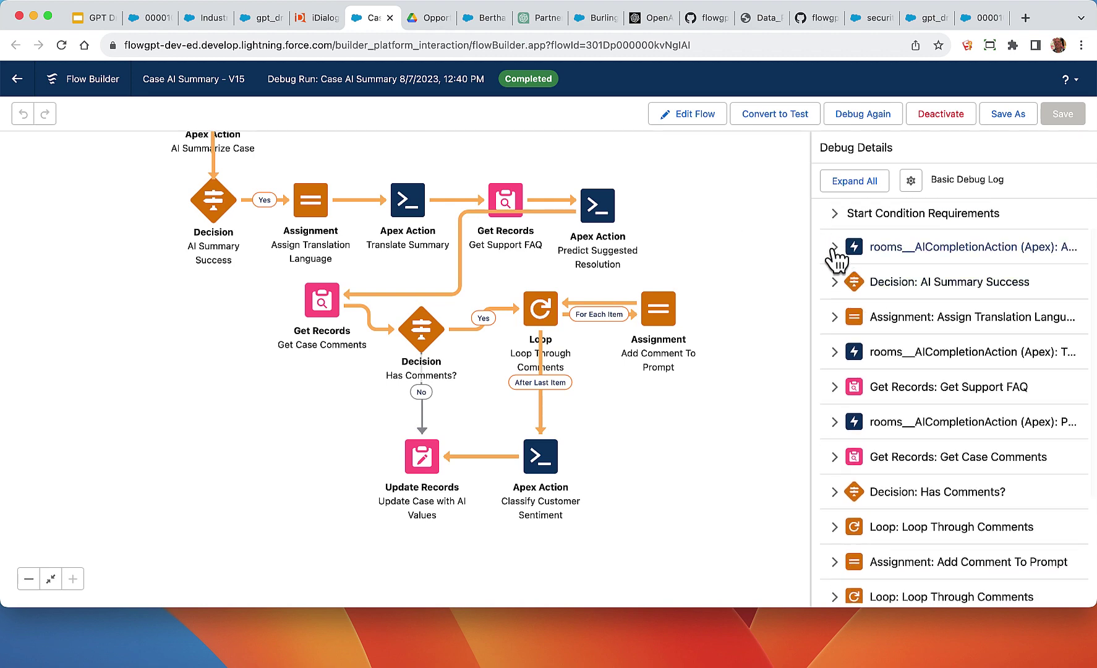
click(834, 247)
scroll(916, 370, down, 2)
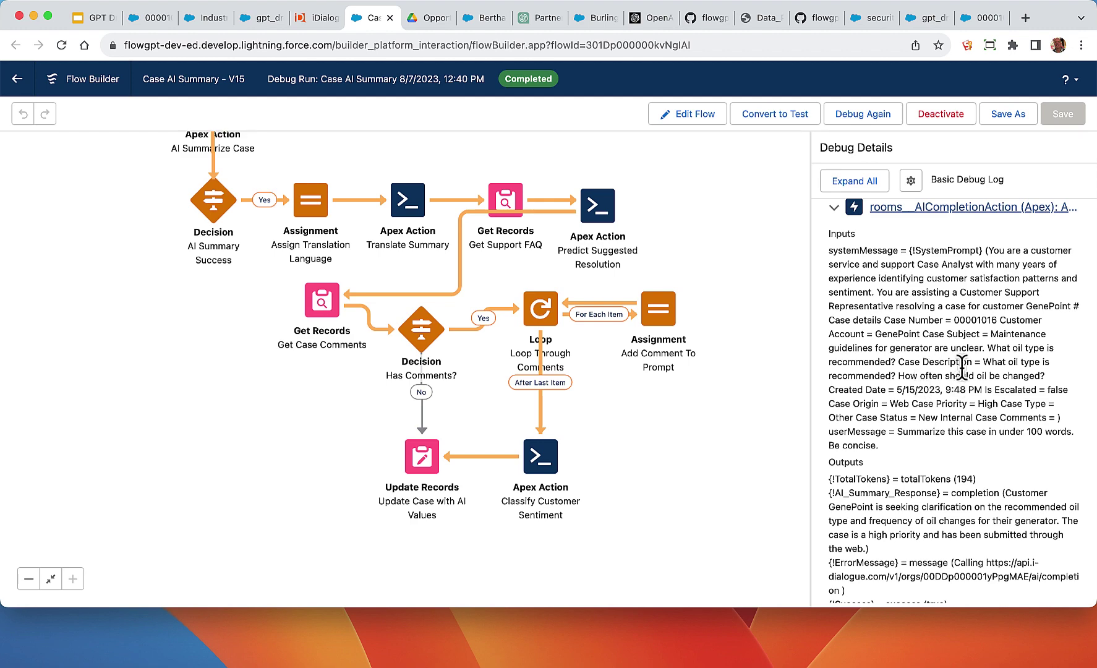
scroll(961, 368, down, 1)
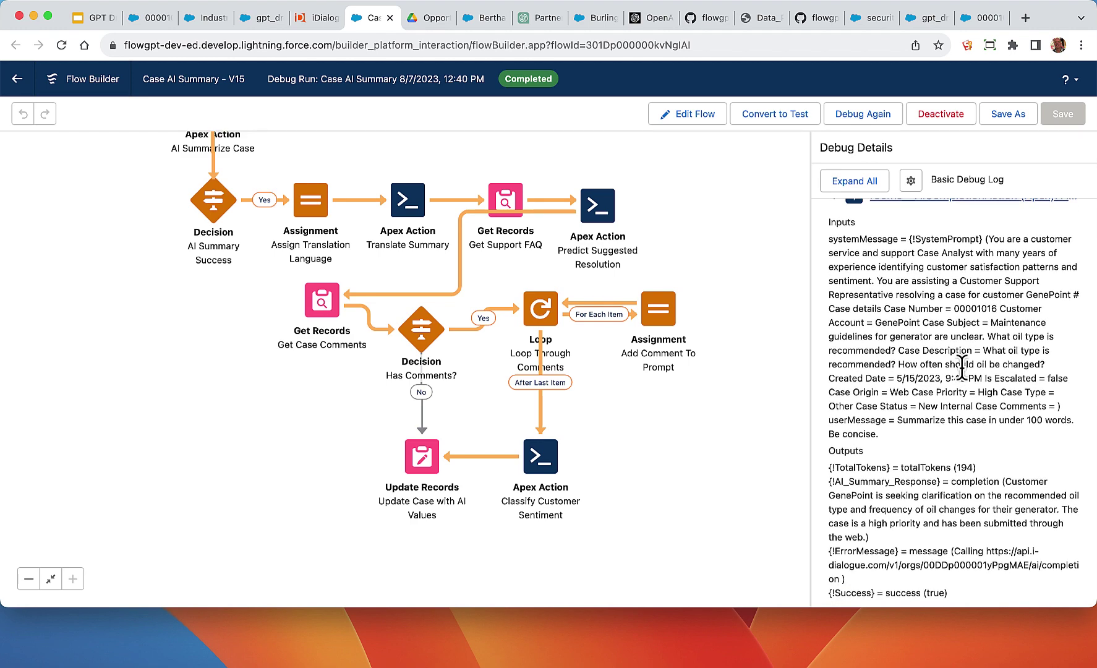
drag(939, 239, 961, 460)
scroll(995, 390, down, 4)
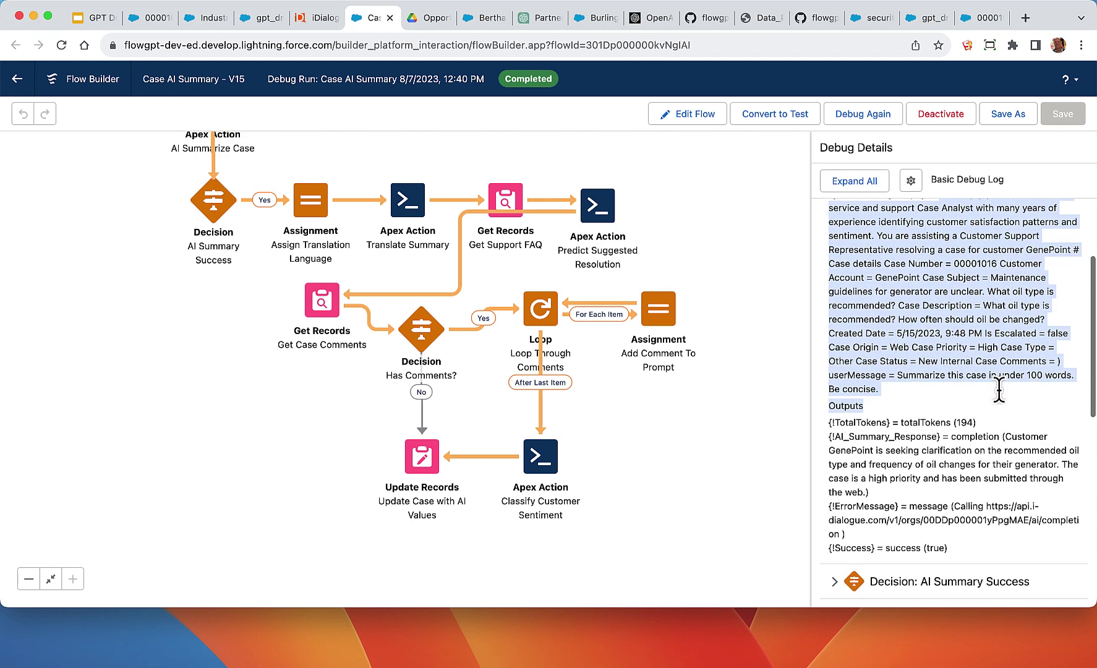
scroll(999, 389, up, 5)
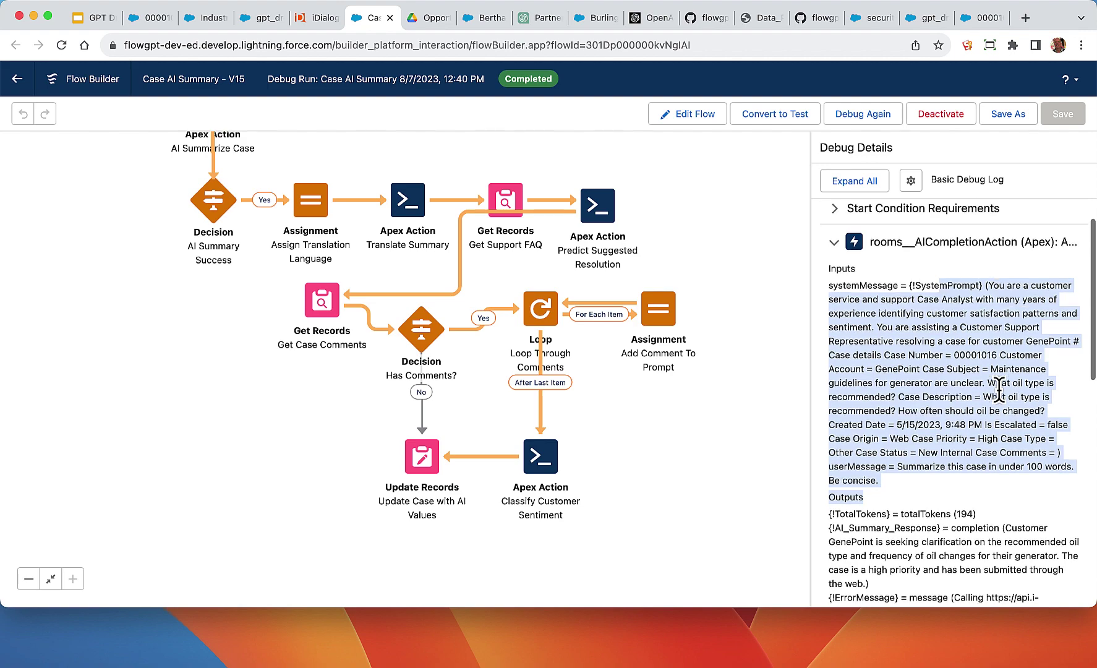
scroll(998, 388, down, 5)
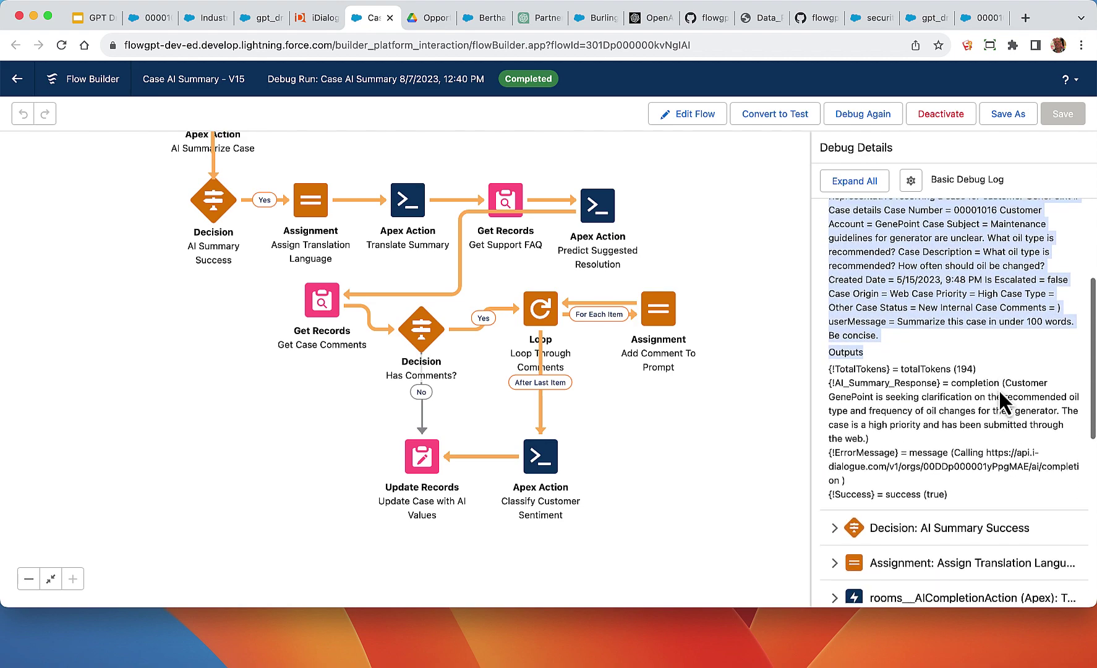
drag(961, 344, 964, 402)
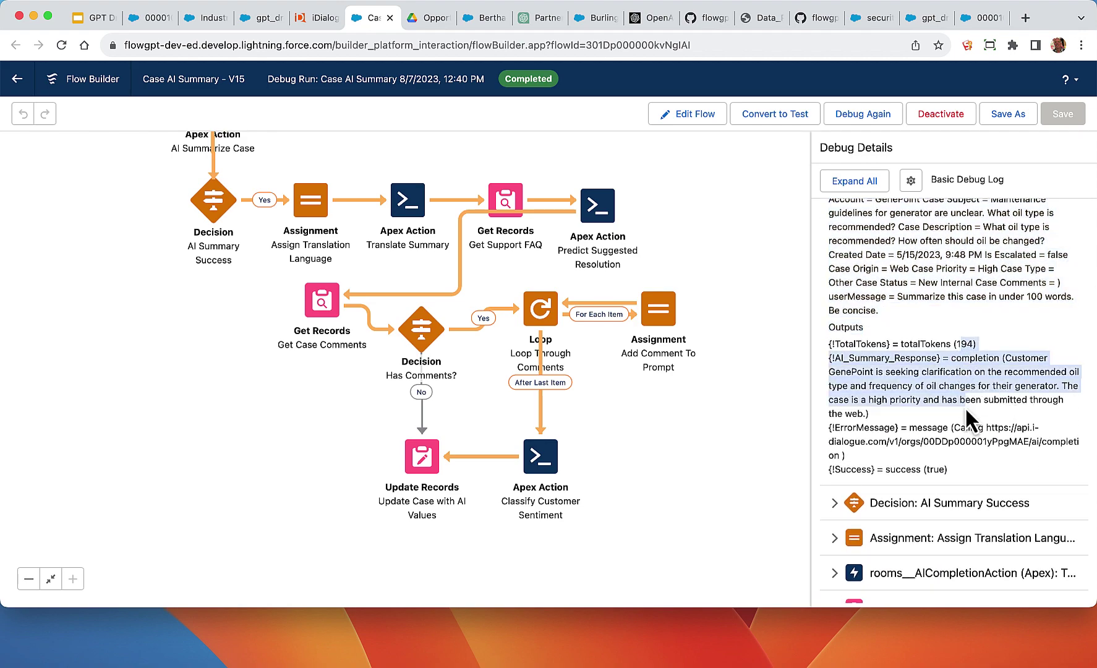
scroll(965, 406, down, 1)
scroll(965, 407, down, 8)
Expand the translation AI call and review its inputs and outputs.
click(875, 326)
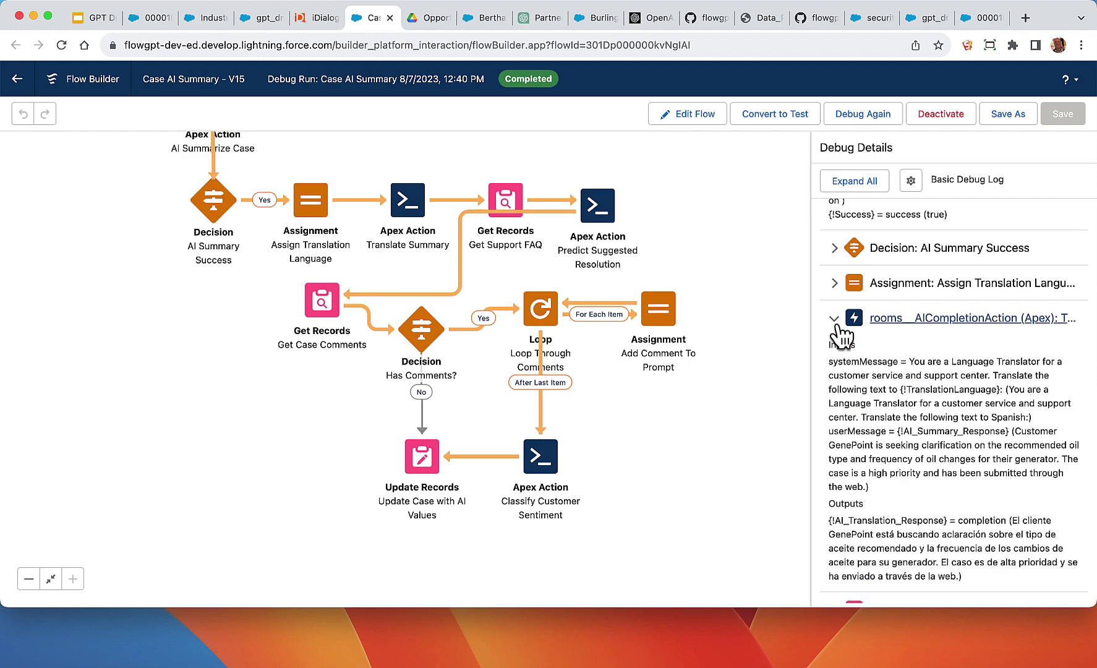
scroll(921, 357, down, 2)
drag(962, 301, 996, 483)
scroll(996, 494, down, 3)
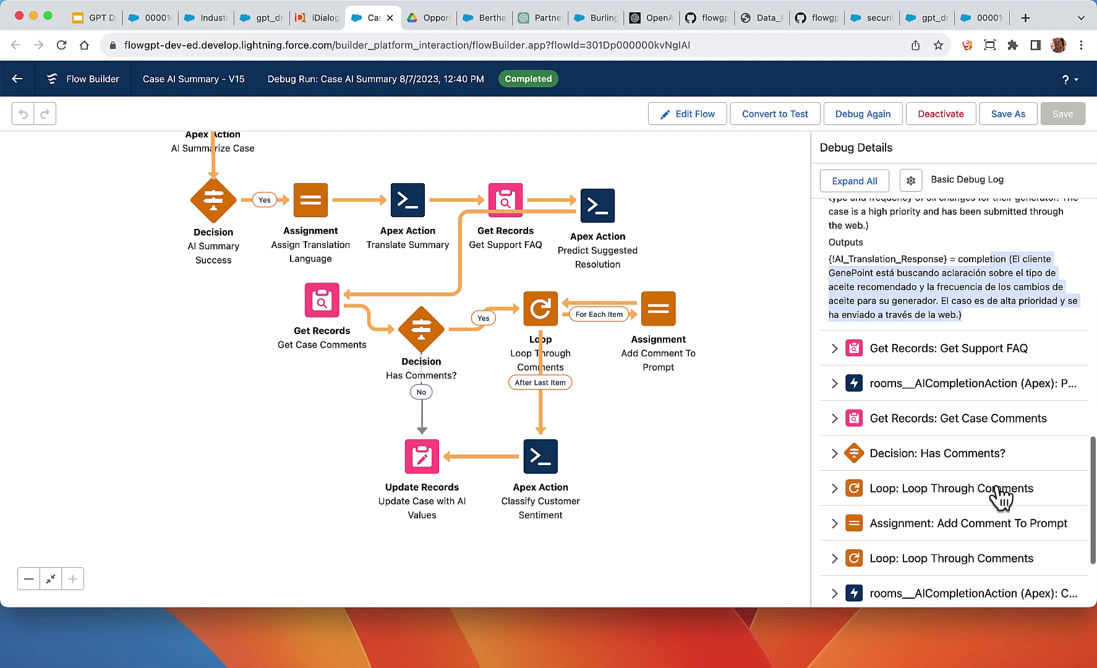
Review the FAQ suggested-resolution call's document id, prompt and GenWatt oil answer.
click(833, 379)
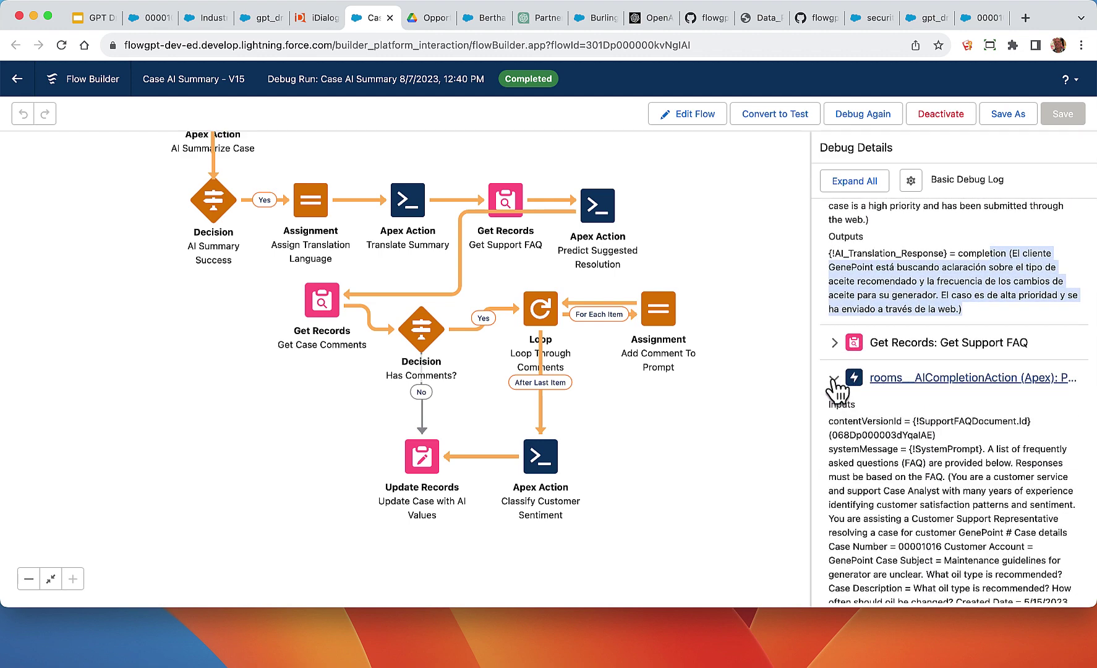
scroll(838, 388, down, 2)
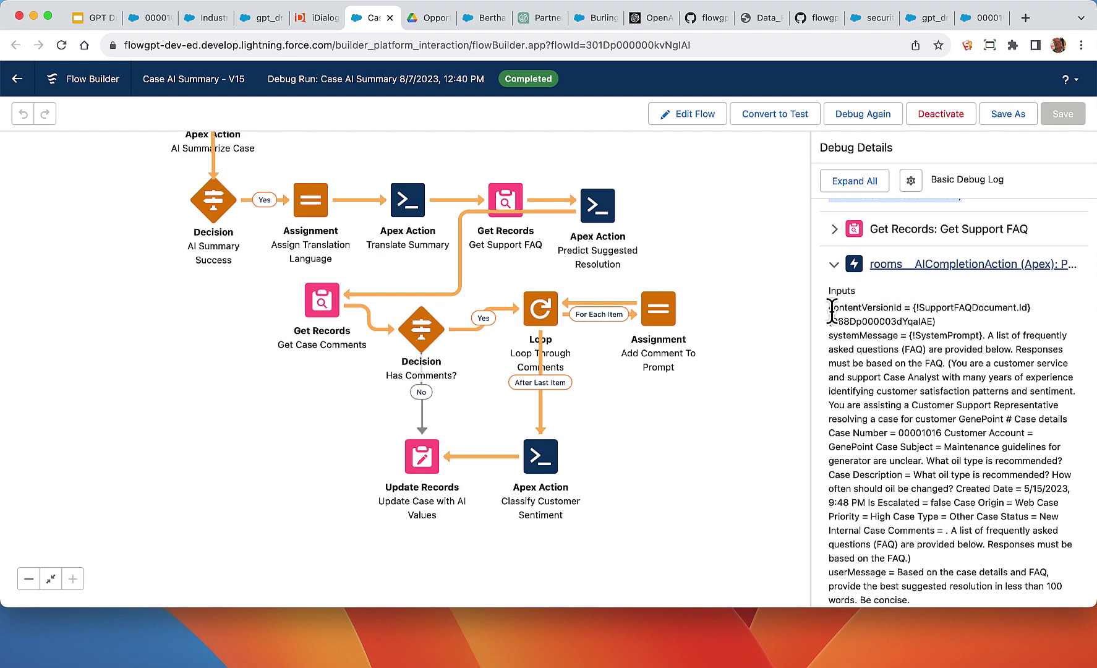
drag(828, 307, 935, 320)
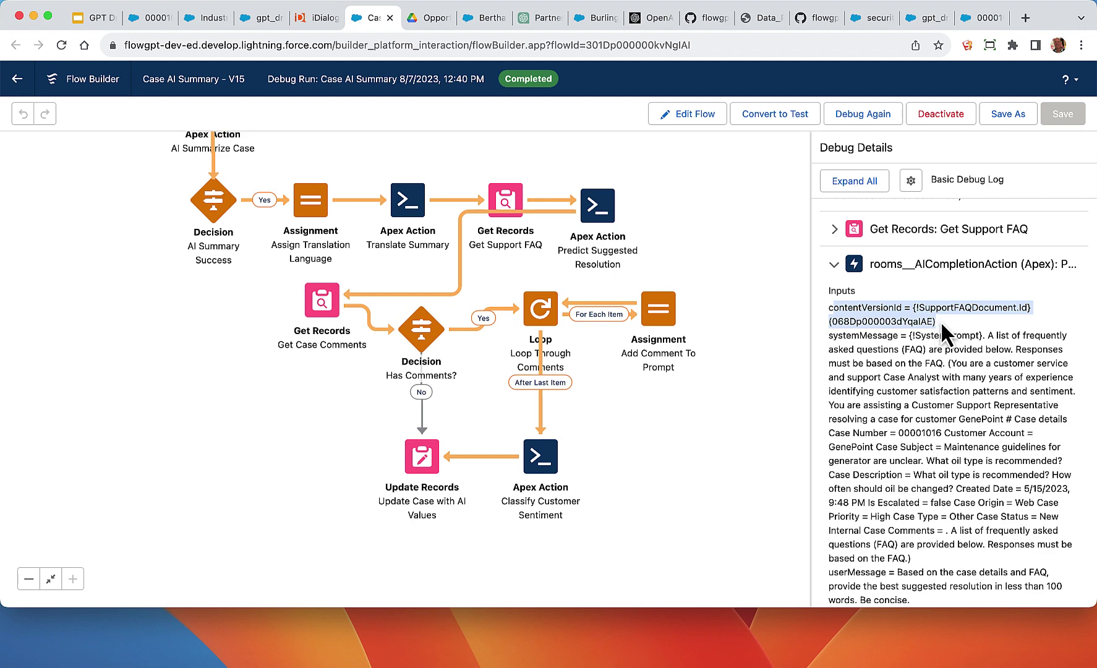
scroll(940, 320, down, 1)
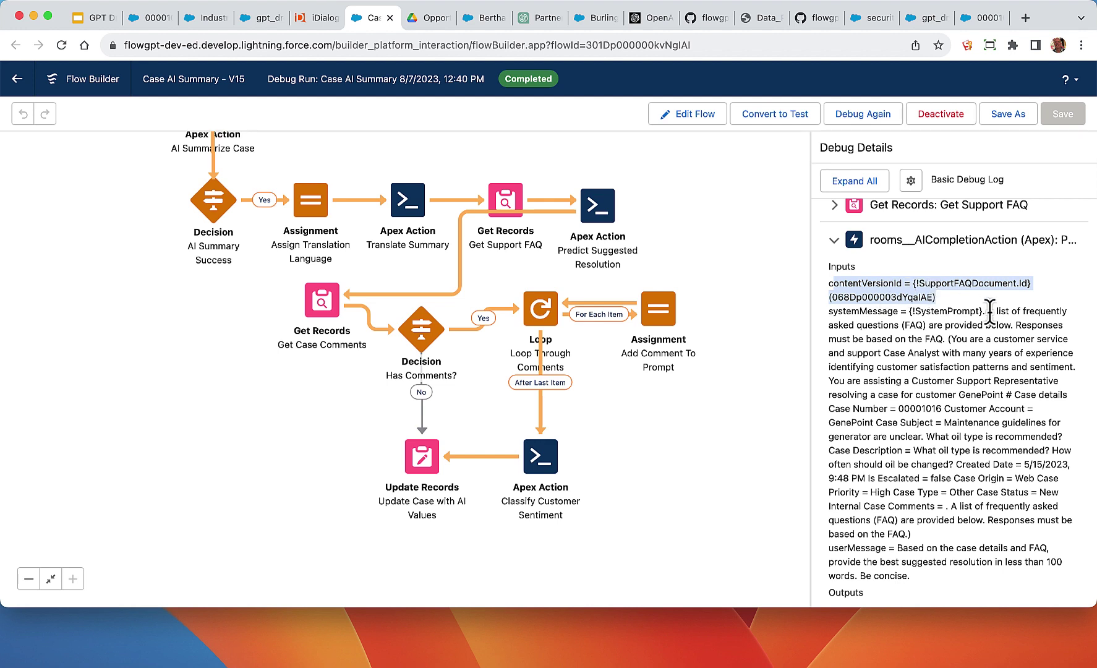
drag(987, 311, 990, 479)
scroll(991, 479, down, 2)
scroll(991, 479, down, 6)
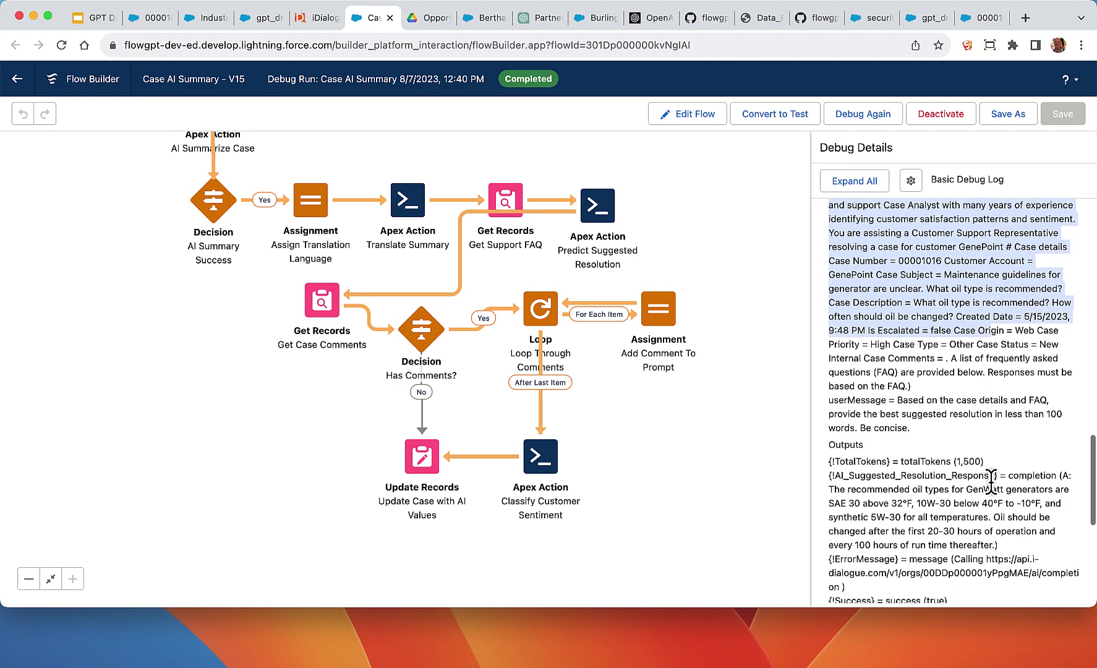
scroll(991, 479, down, 1)
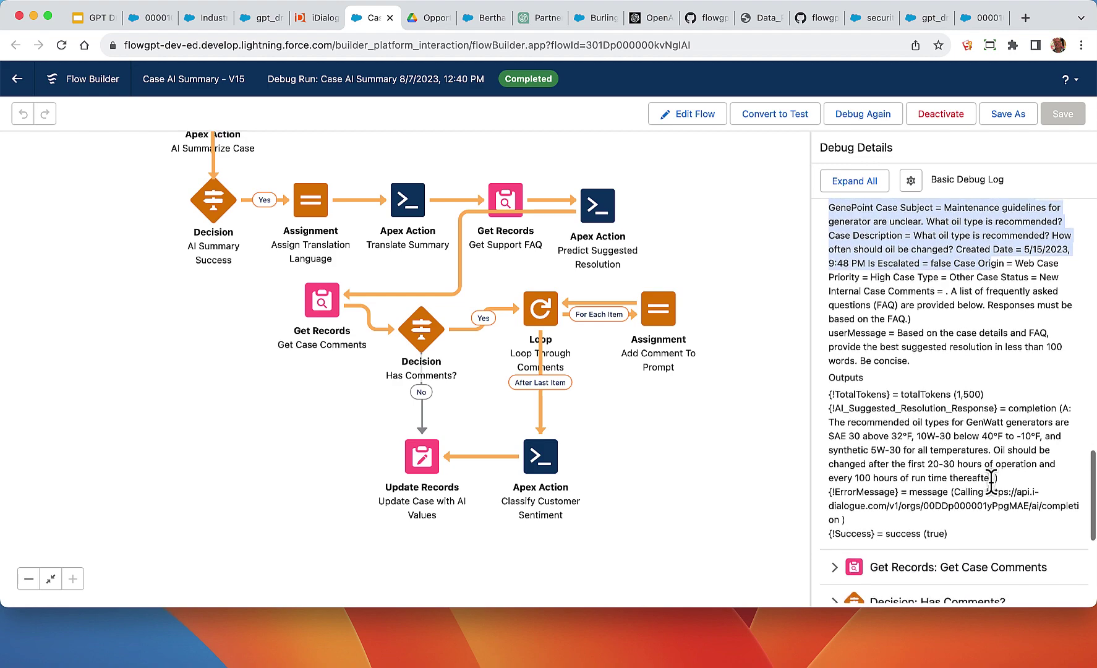
scroll(987, 451, up, 2)
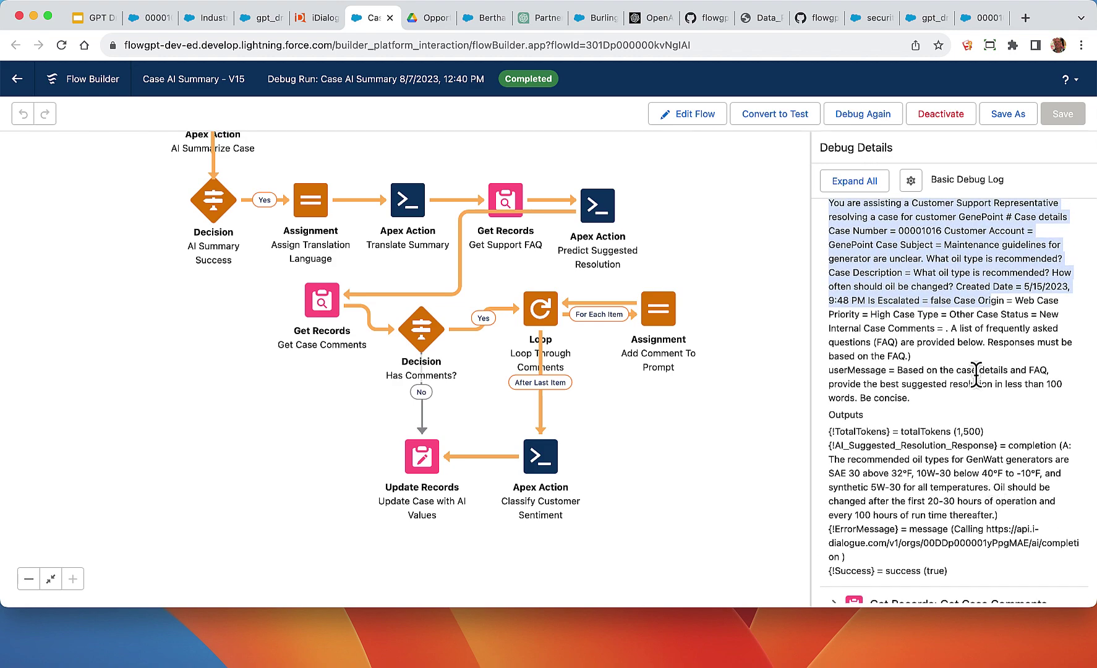
scroll(975, 374, down, 1)
drag(897, 355, 983, 386)
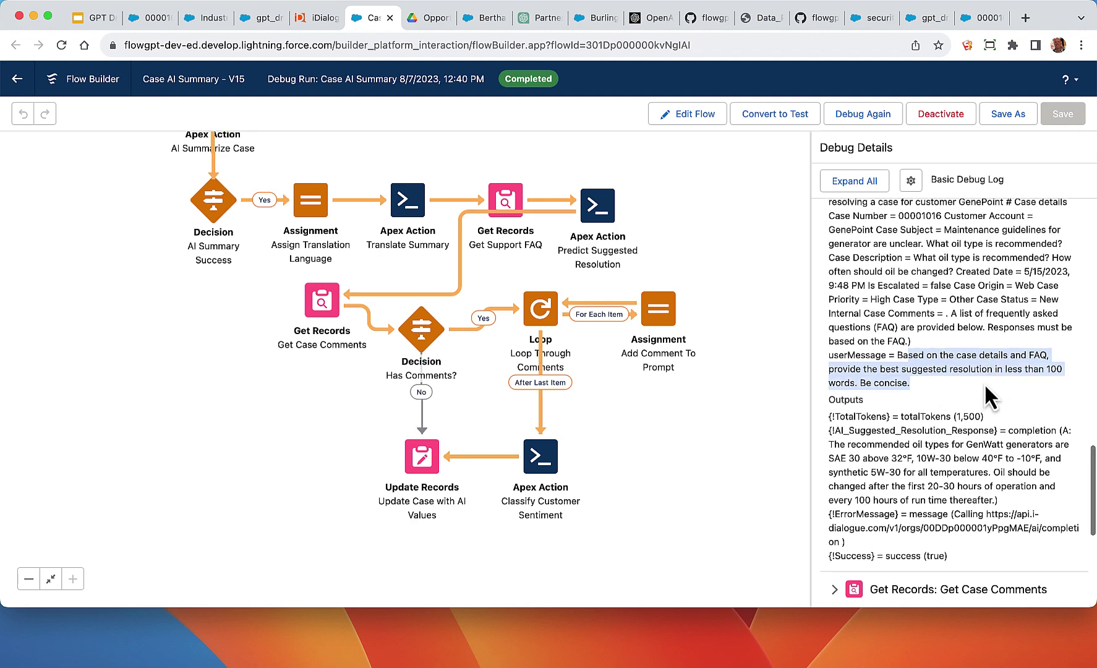
scroll(984, 384, down, 4)
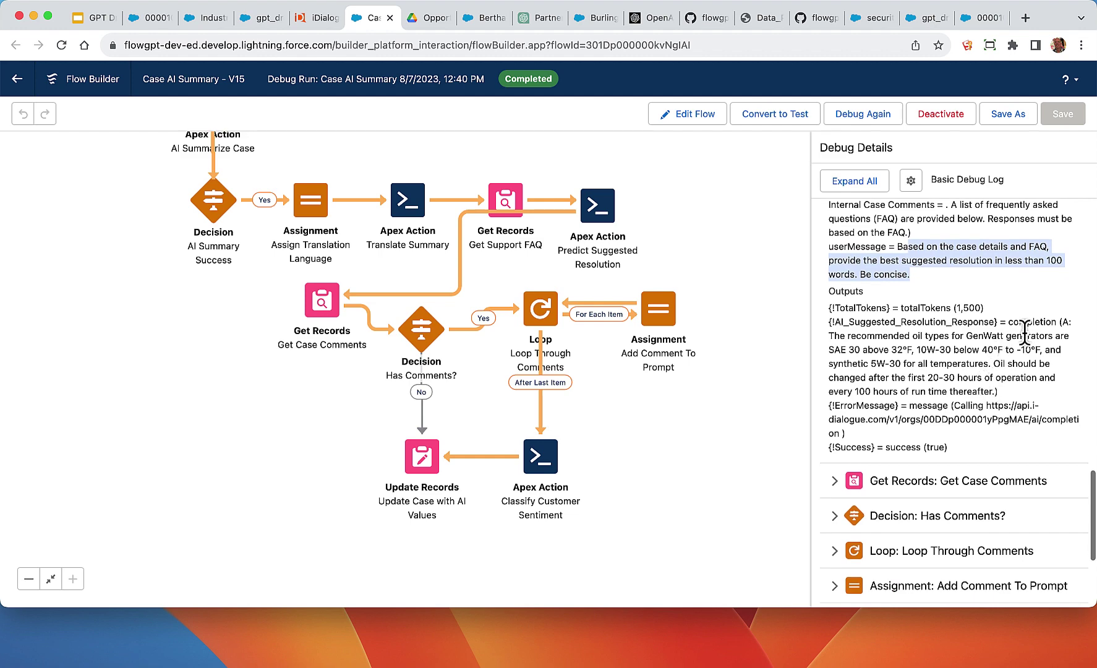
drag(1059, 322, 1028, 398)
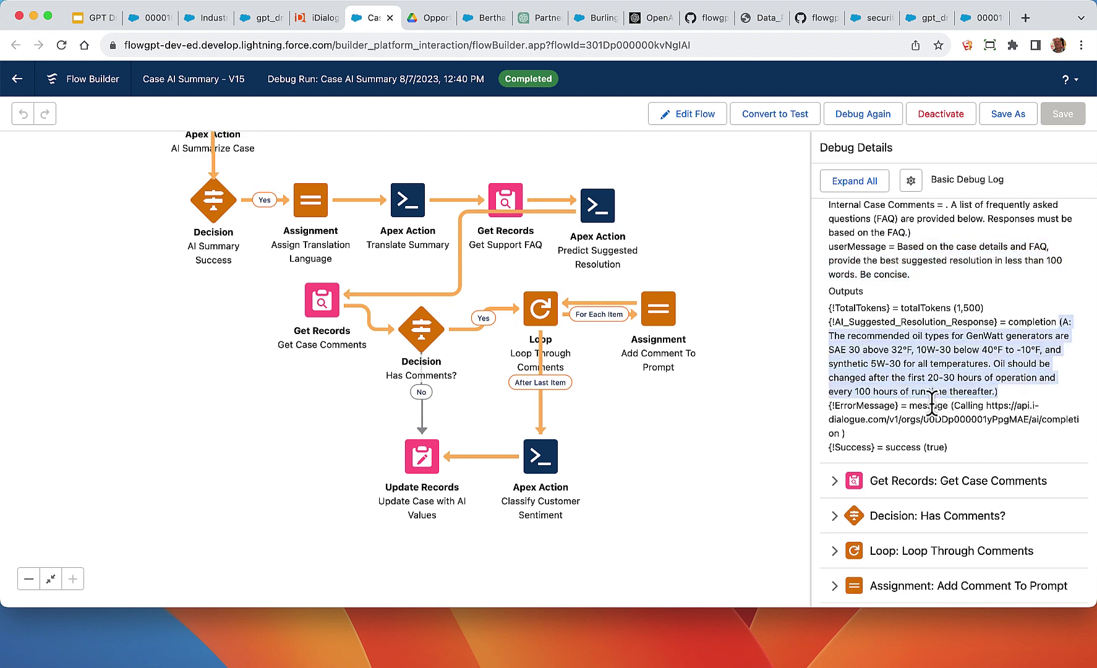
scroll(921, 401, down, 3)
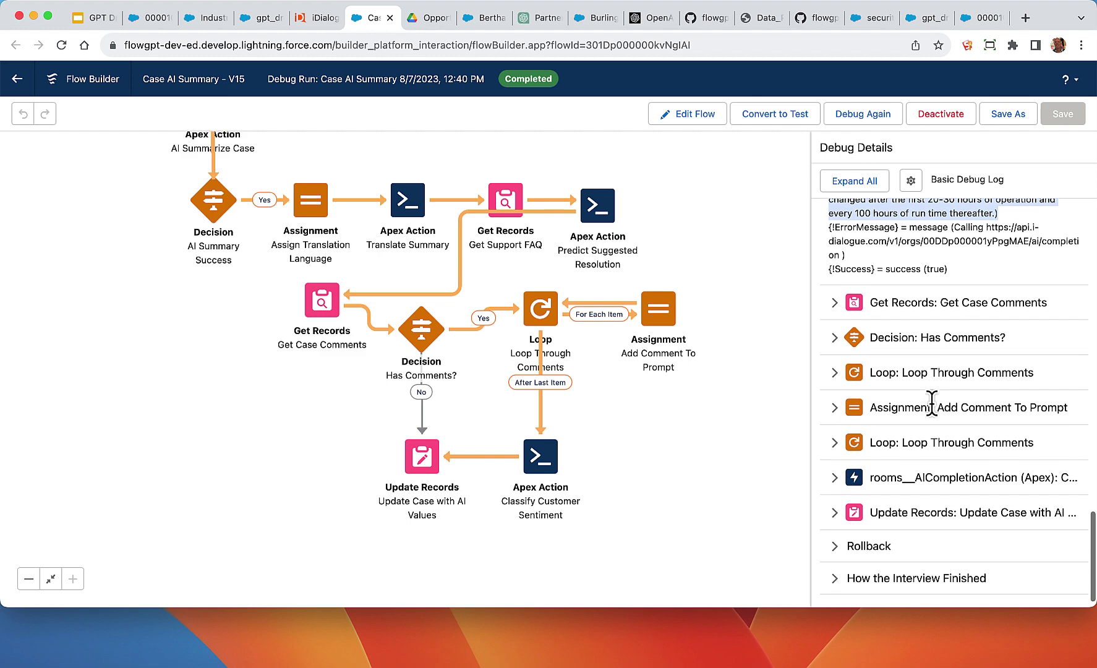
Expand the sentiment classification call and highlight the customer's comment and Negative result.
click(836, 477)
scroll(841, 485, down, 1)
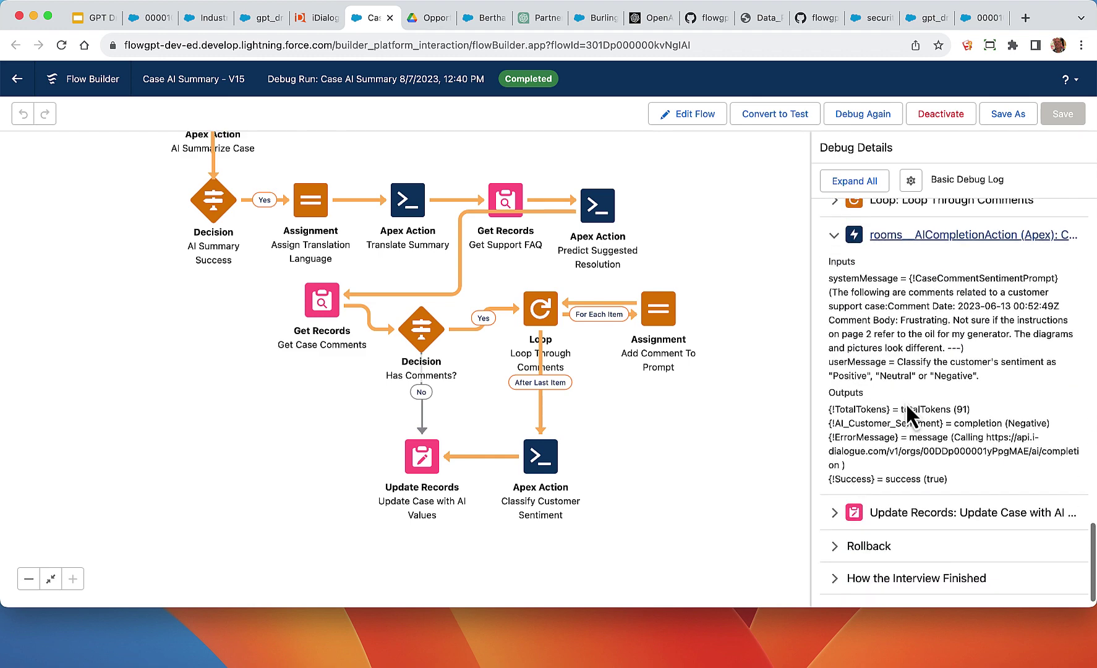
click(902, 319)
drag(902, 318, 944, 356)
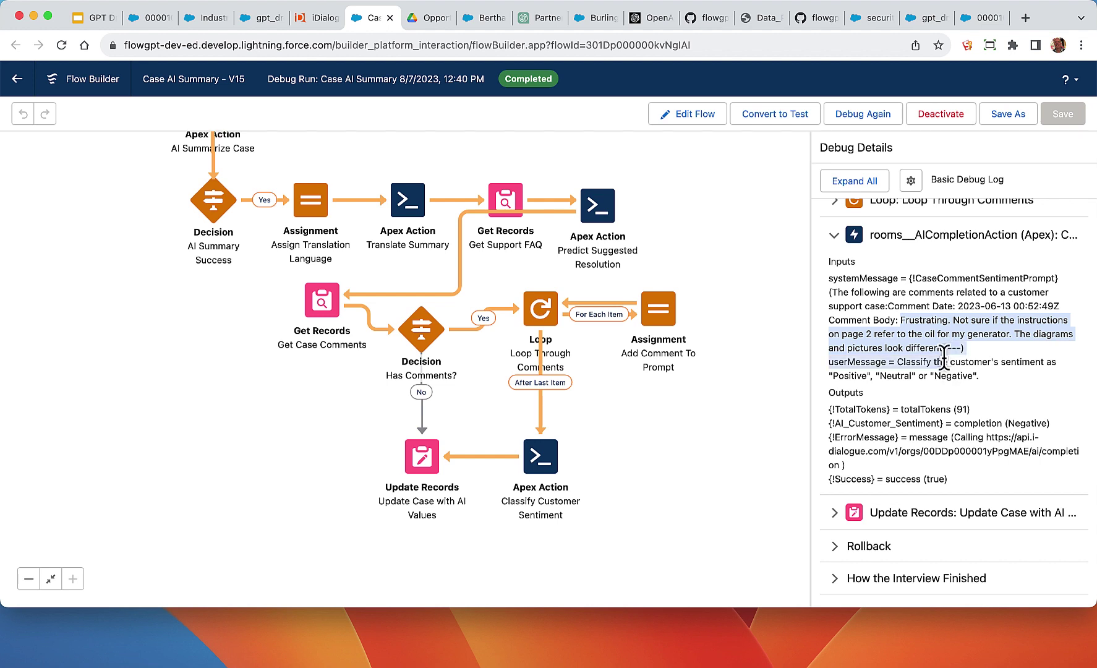
click(1018, 425)
double_click(1018, 425)
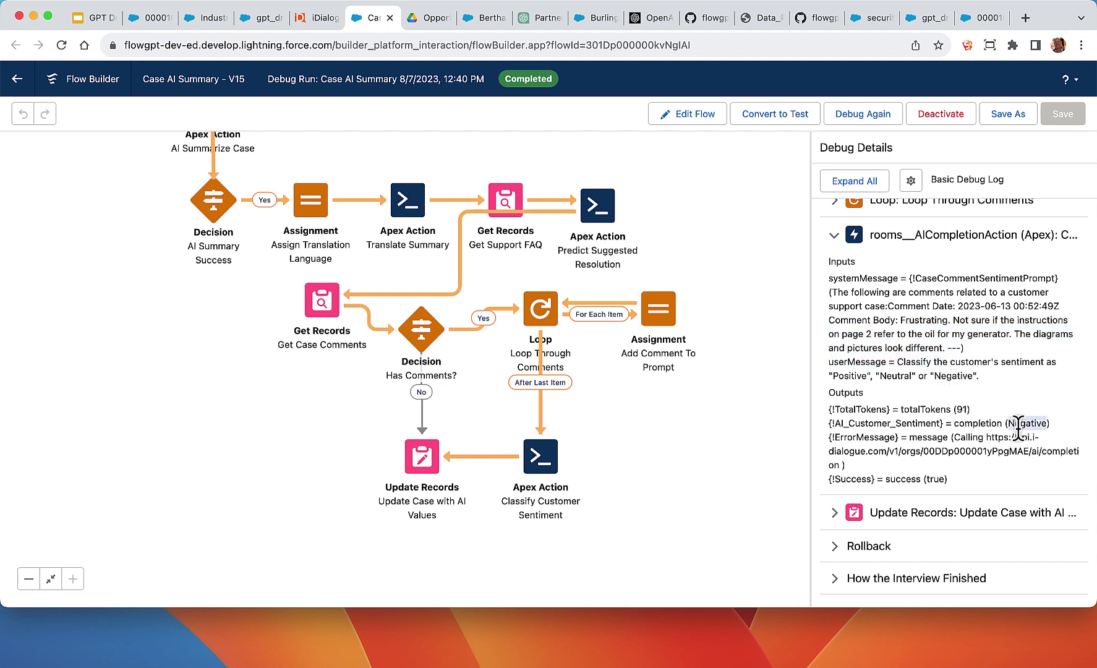
click(154, 17)
Review the Spanish AI summary translation and AI suggested resolution on case 00001016.
scroll(491, 230, down, 5)
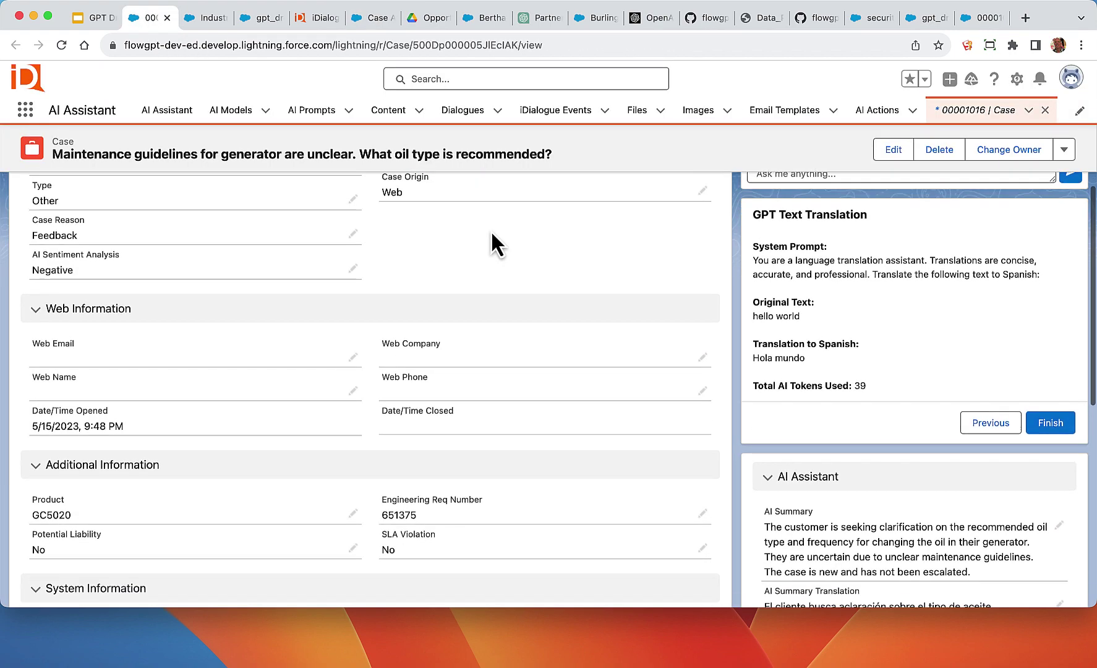
scroll(632, 349, down, 2)
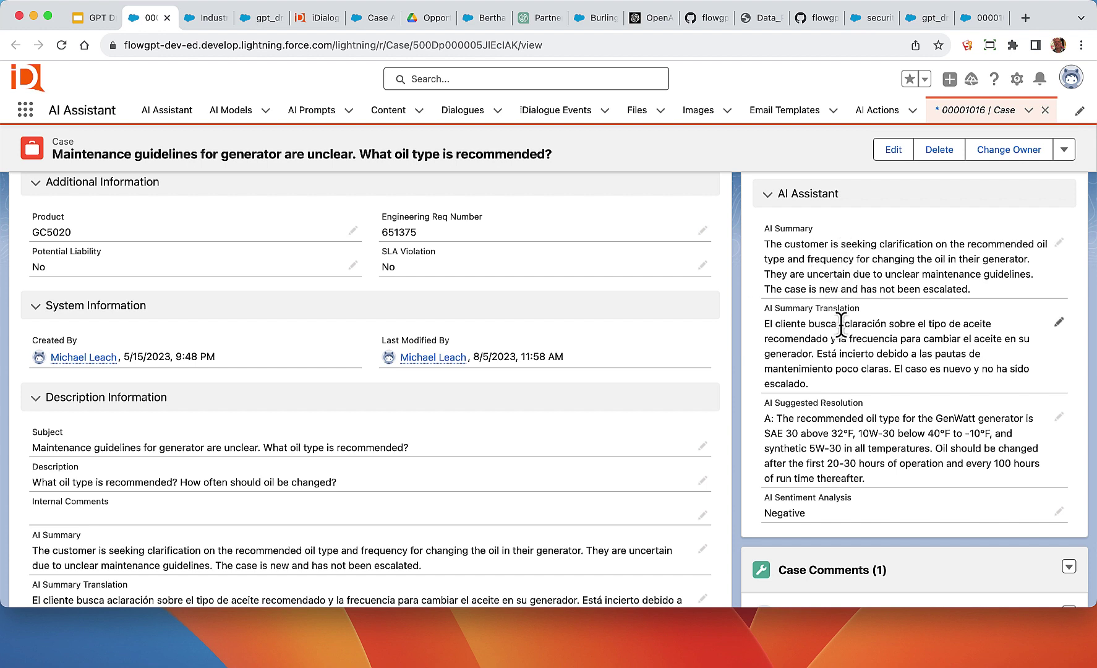
drag(840, 323, 852, 386)
click(851, 385)
drag(804, 419, 871, 465)
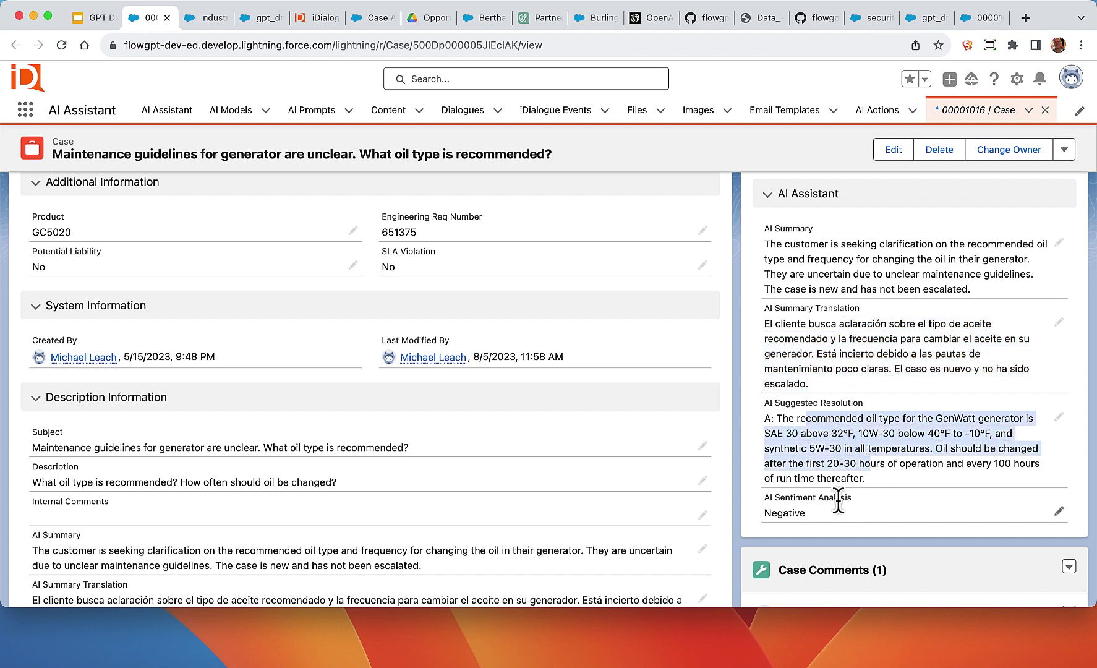
click(819, 515)
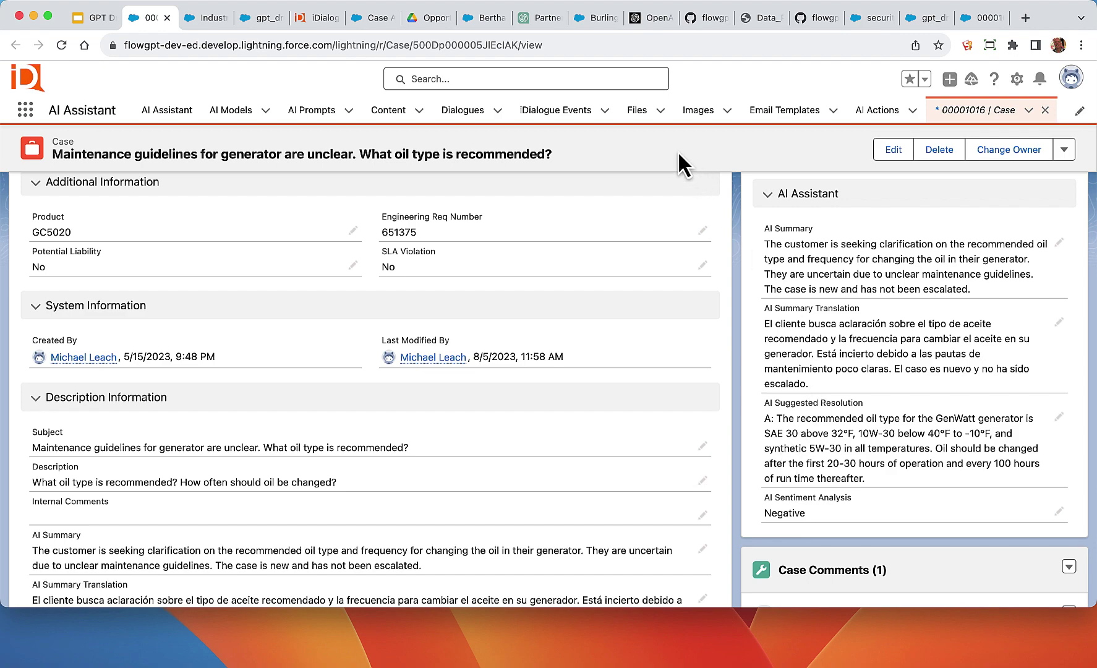
Scroll back up and show the case's Customer Portal view.
scroll(627, 262, up, 2)
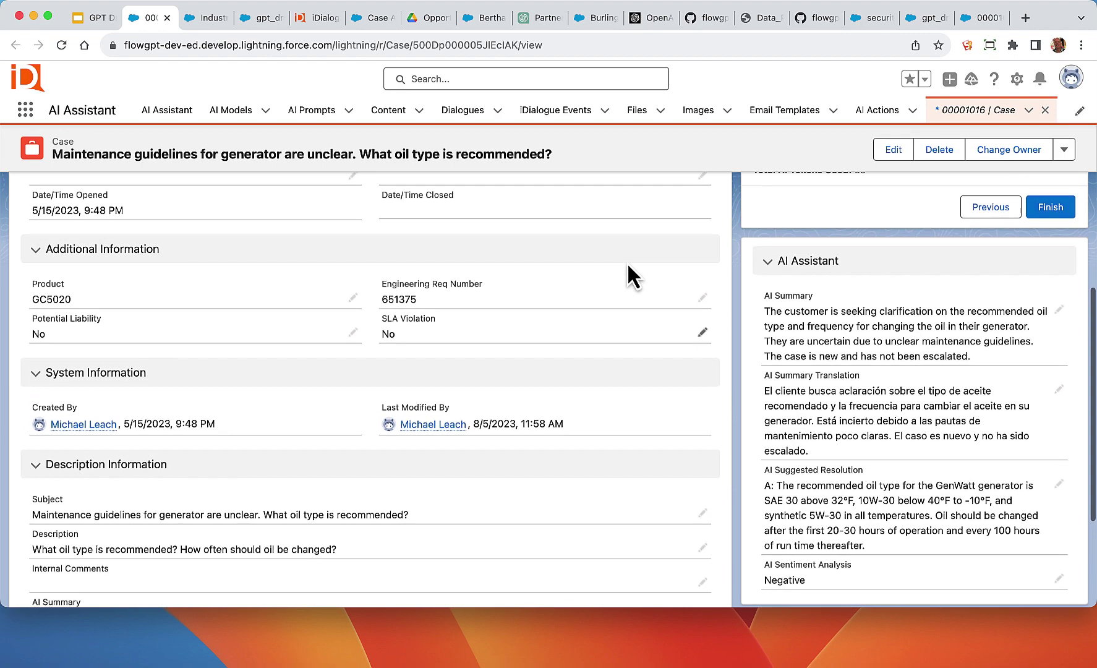
scroll(628, 266, up, 10)
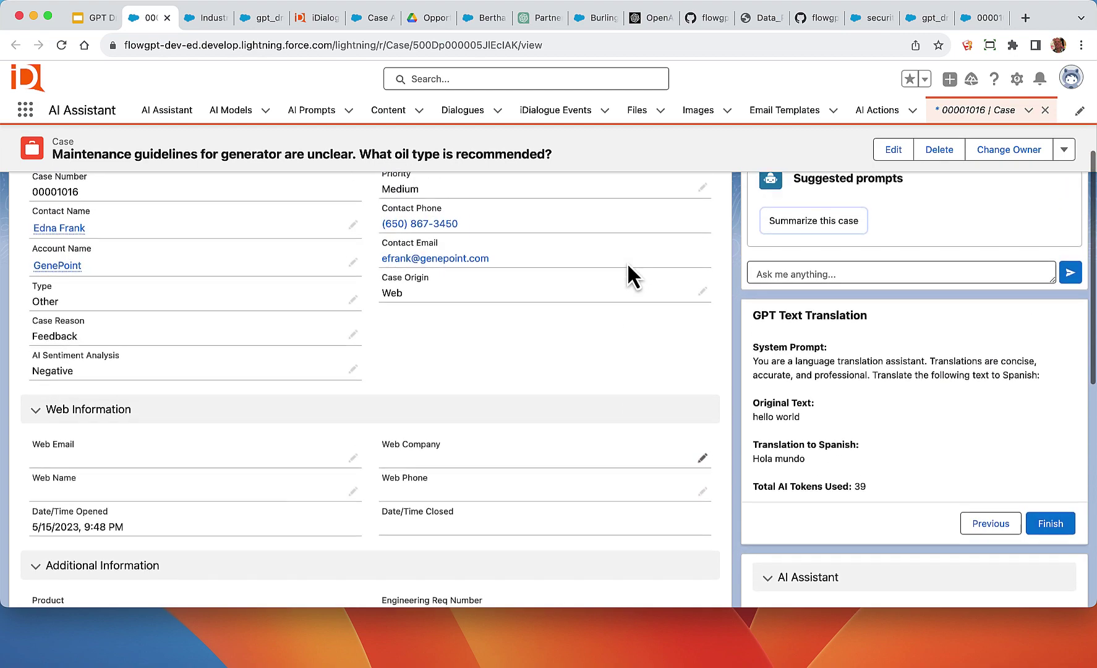
scroll(627, 266, up, 5)
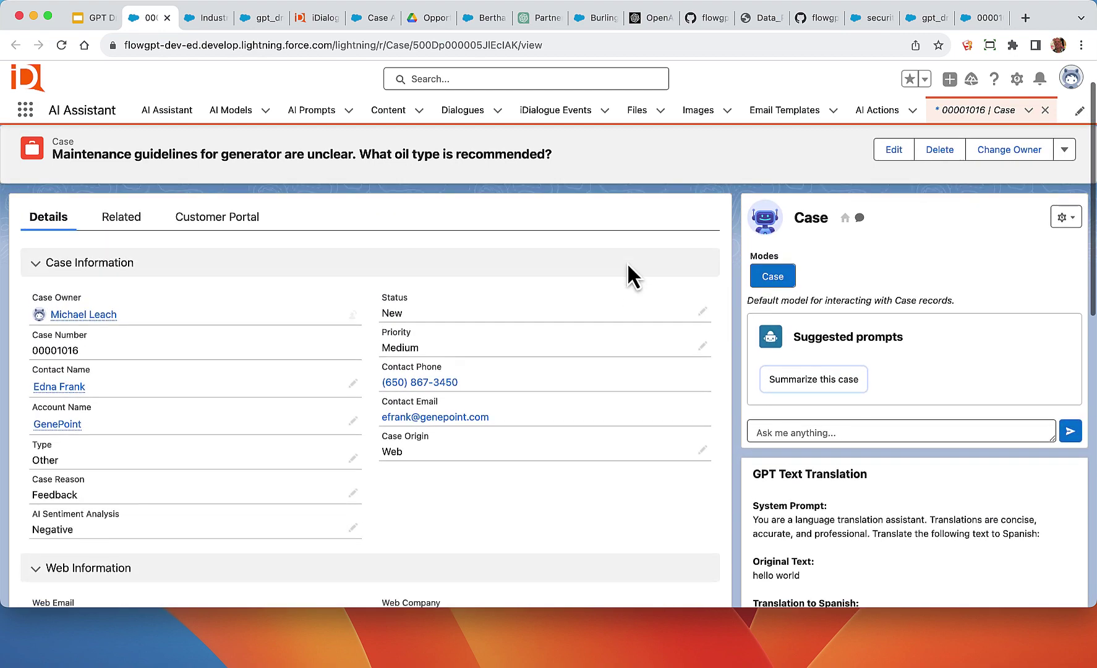
scroll(628, 262, down, 15)
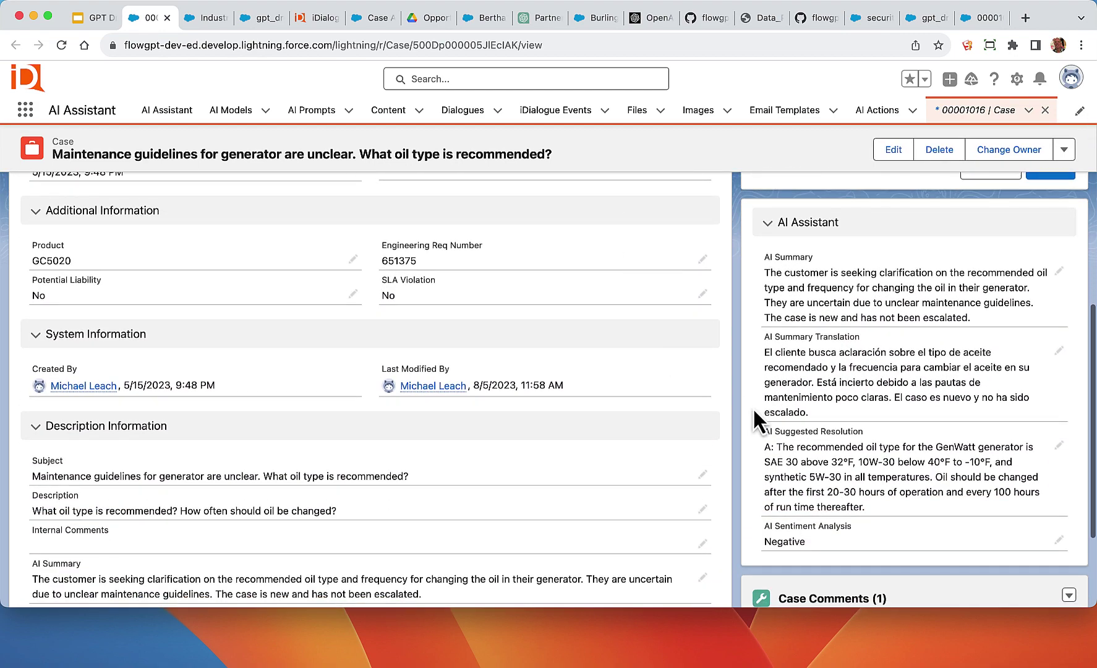
scroll(712, 412, up, 15)
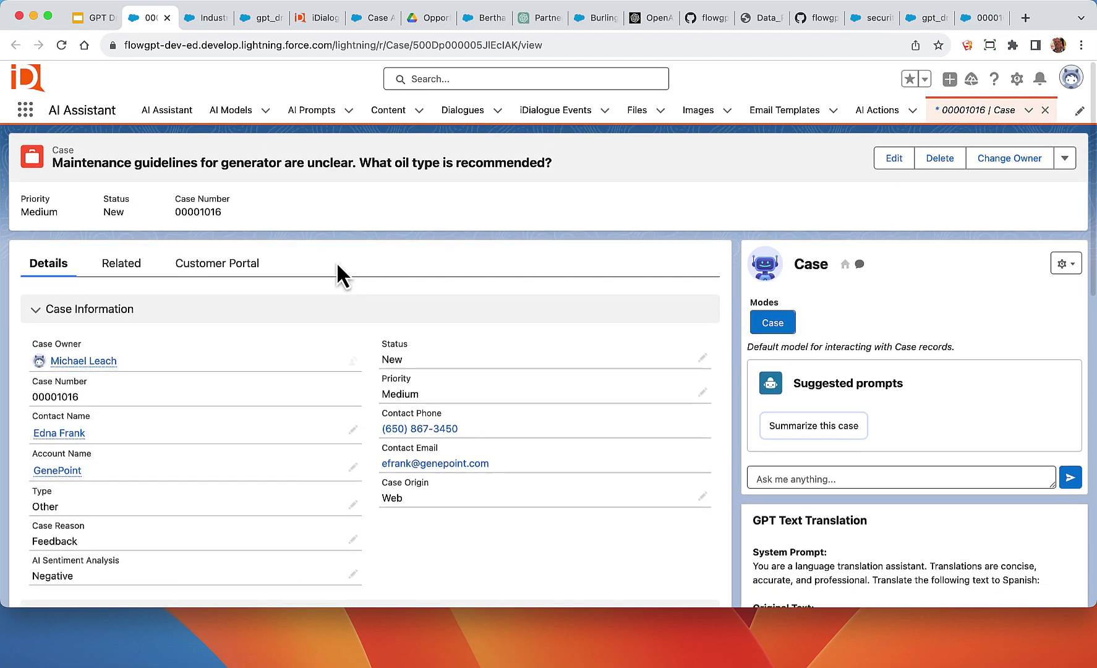
click(240, 275)
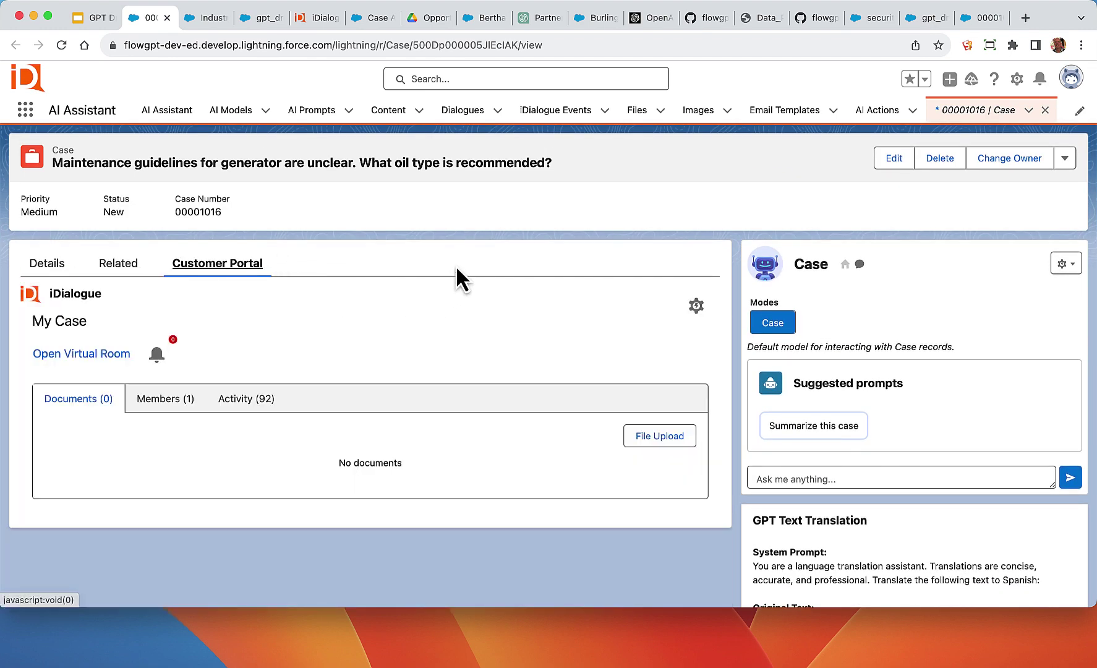
Copy the case room member's link from the Members list and open a new browser tab.
click(181, 400)
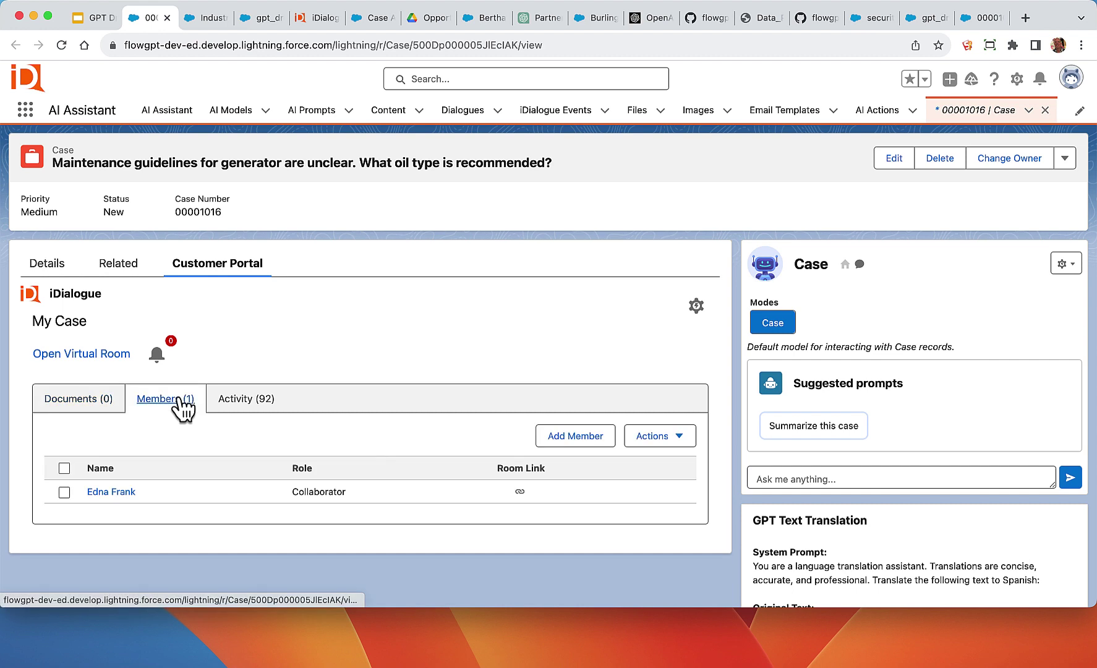
click(518, 492)
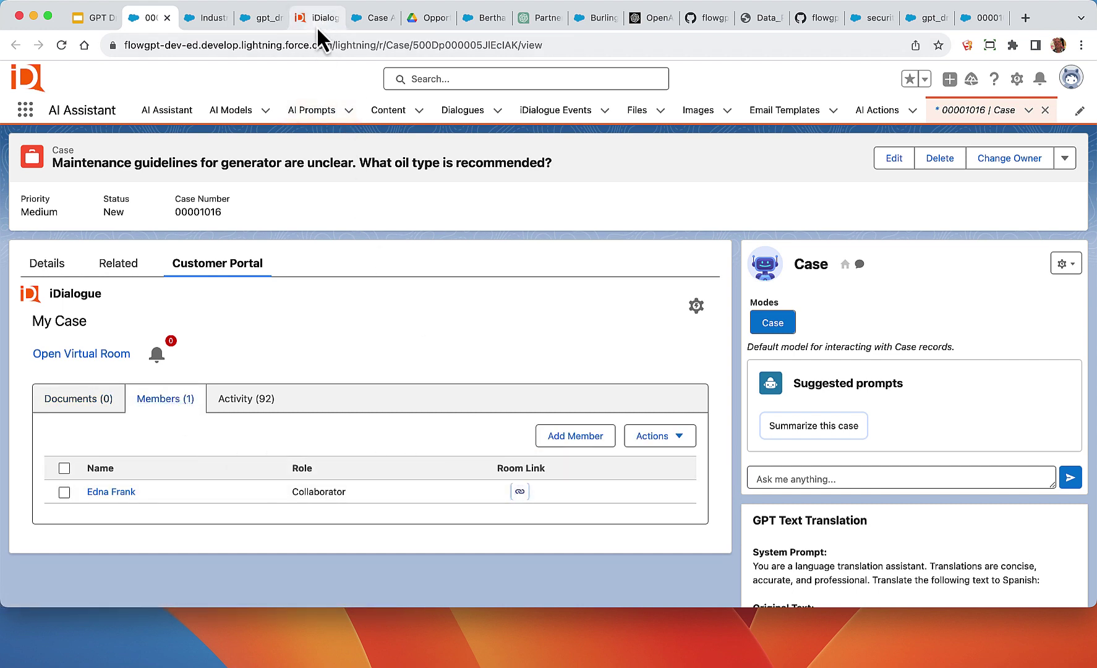
click(1024, 17)
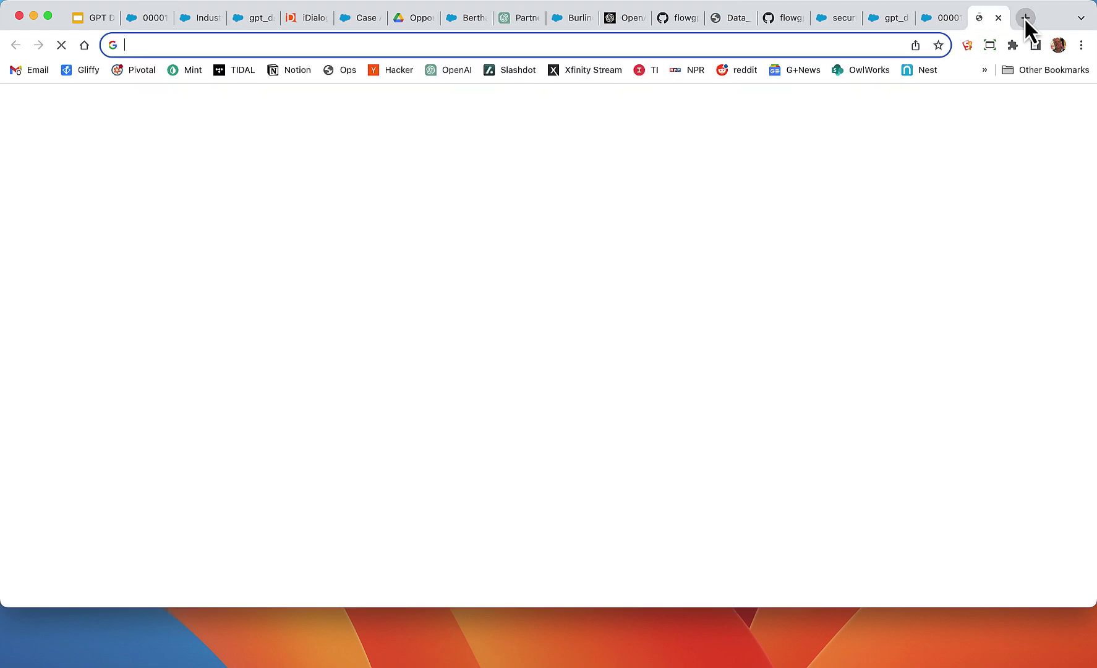
Load the copied case room link and reply that the answer helped, mentioning a gasoline question.
key(Return)
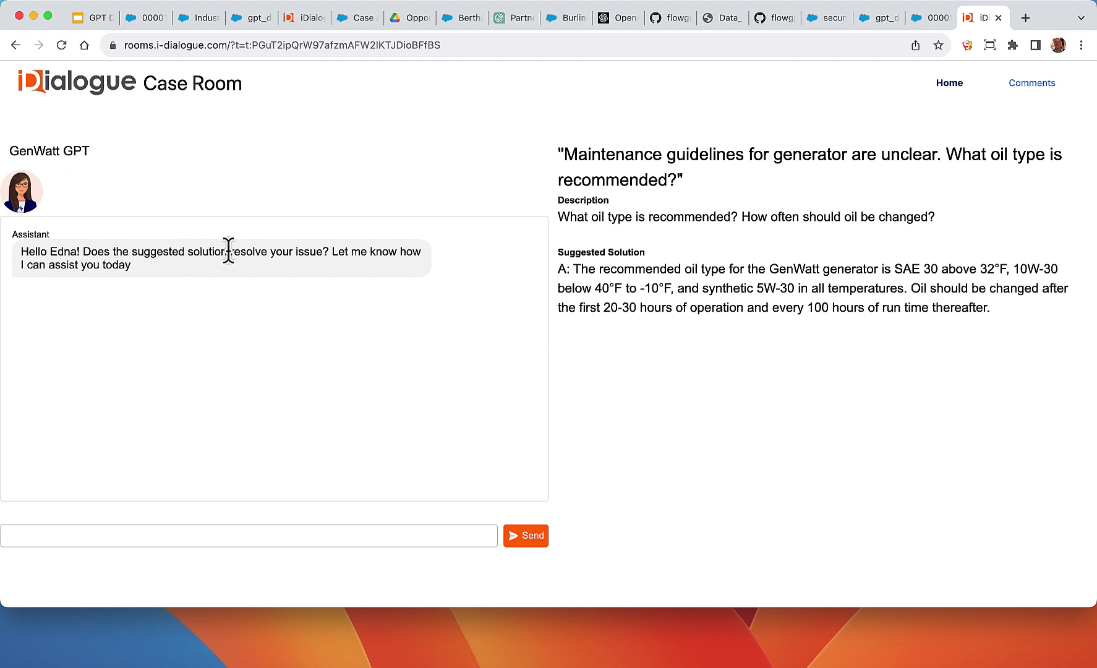
click(324, 533)
text(yes)
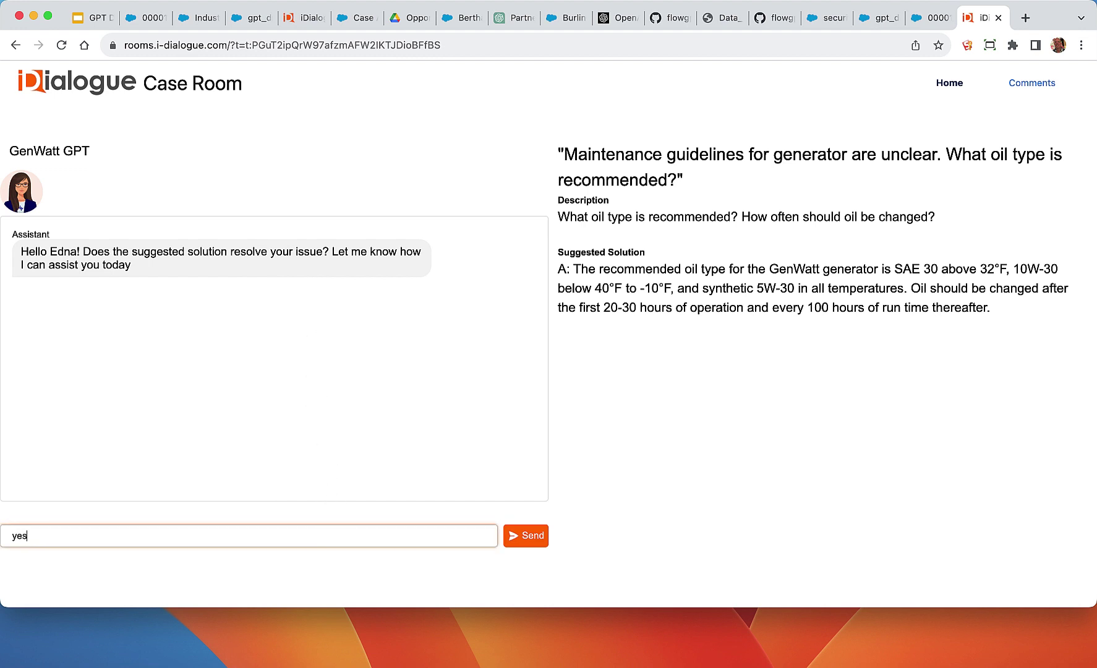
text(!)
text( that)
text( wor)
key(BackSpace)
key(BackSpace)
key(BackSpace)
text(answers my question. bu)
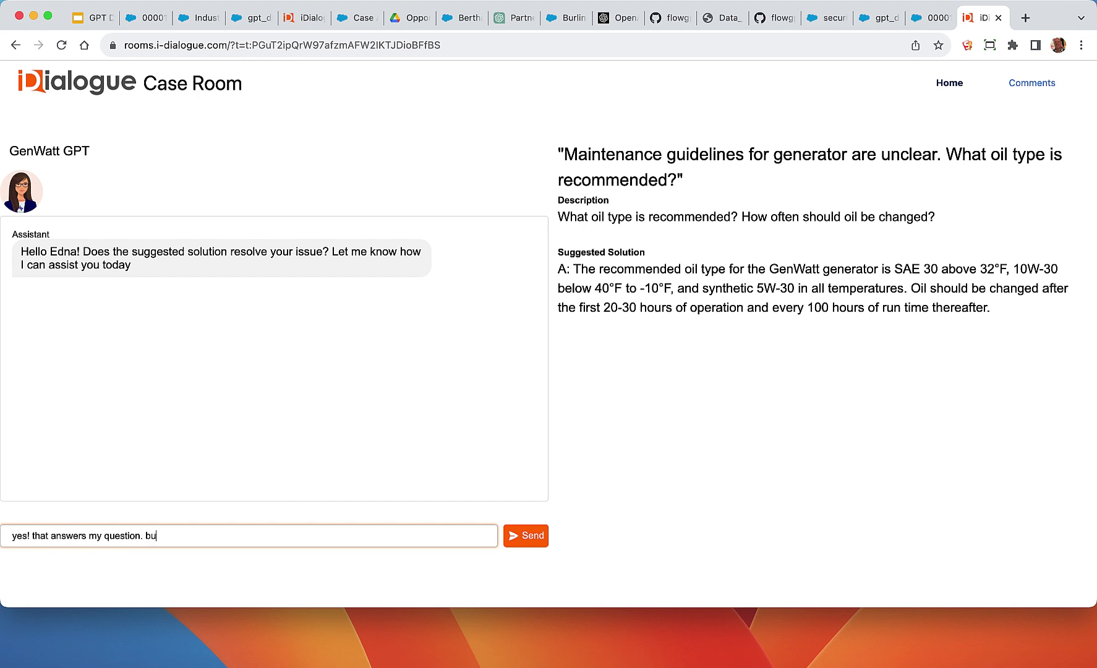
text(t while i have you online, i have a)
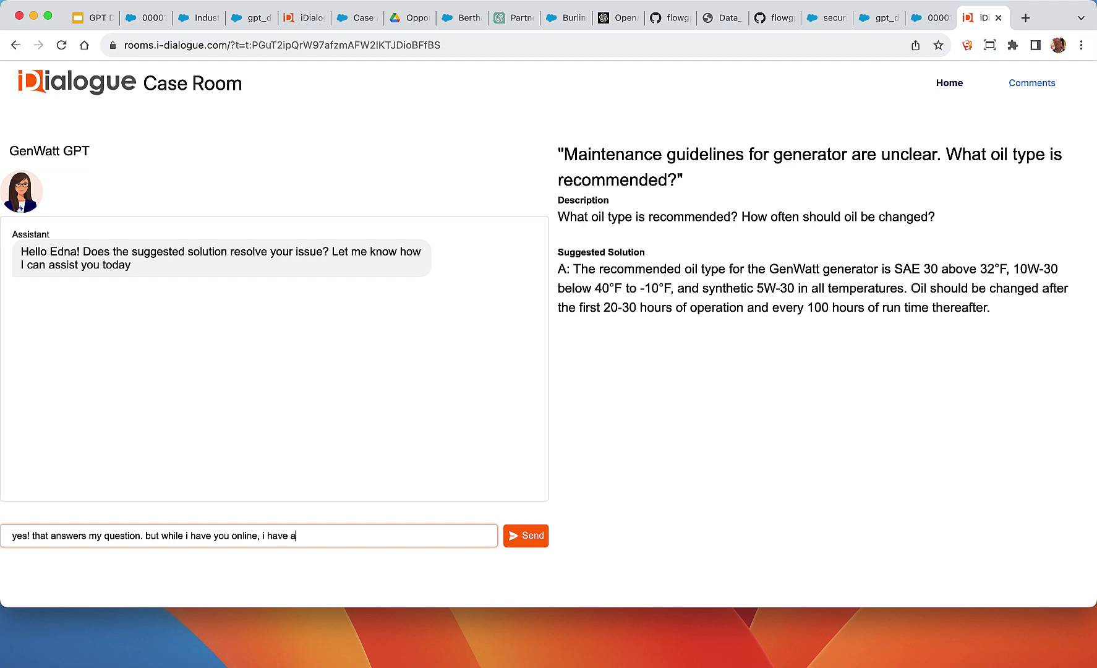
text( question about gasoline)
key(Return)
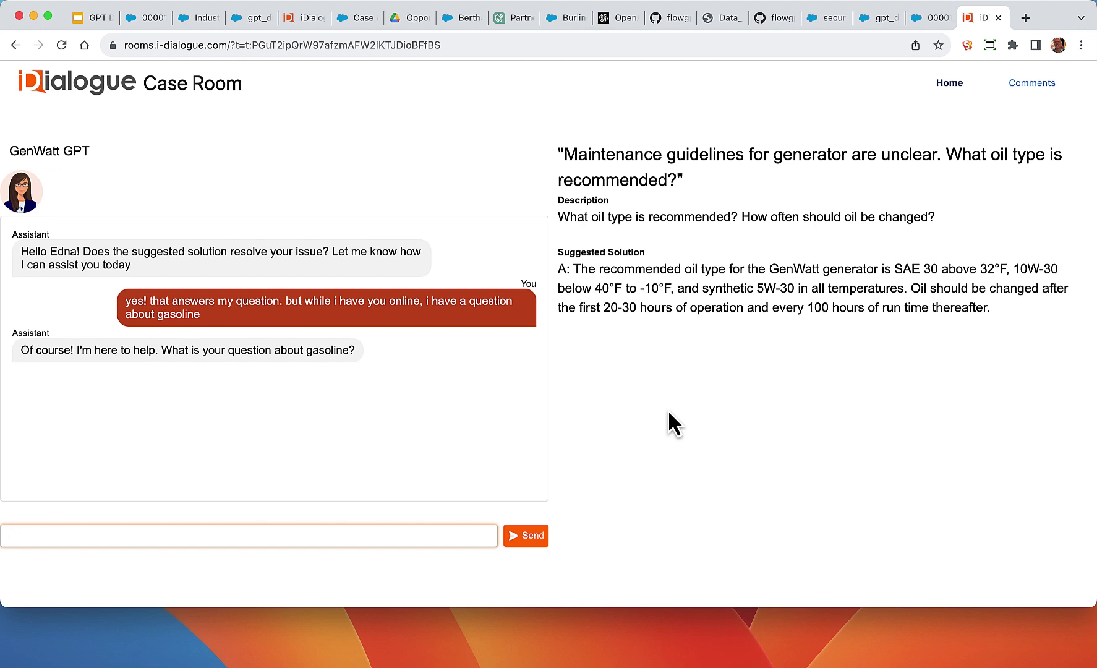
Ask the GenWatt GPT chat 'what type of gasoline should i use?'.
click(667, 409)
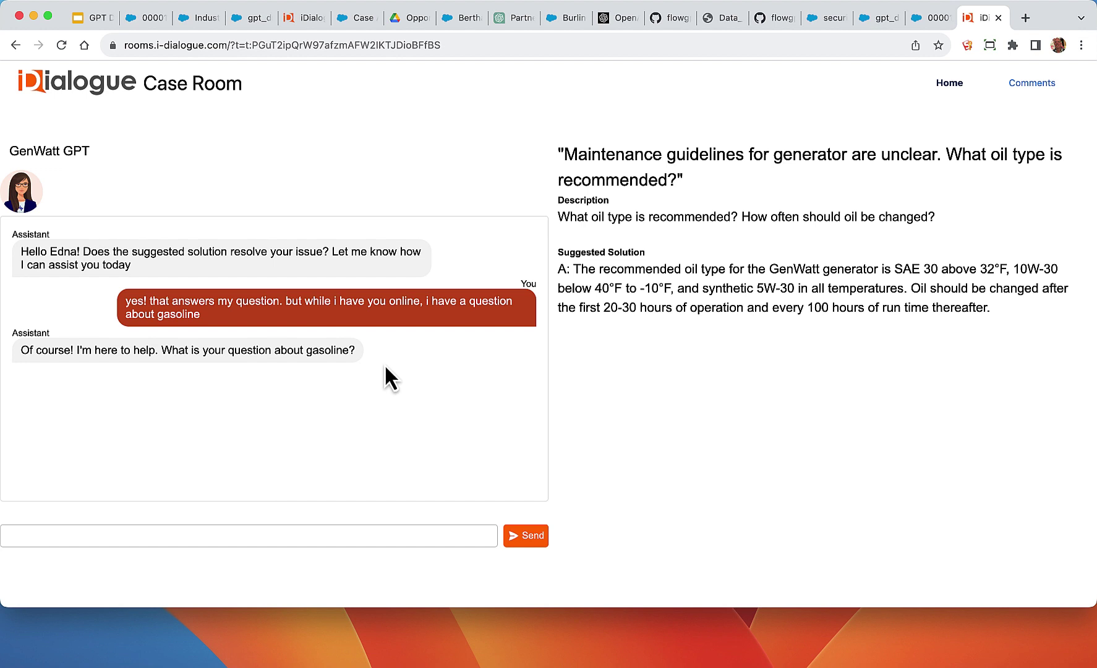
click(350, 530)
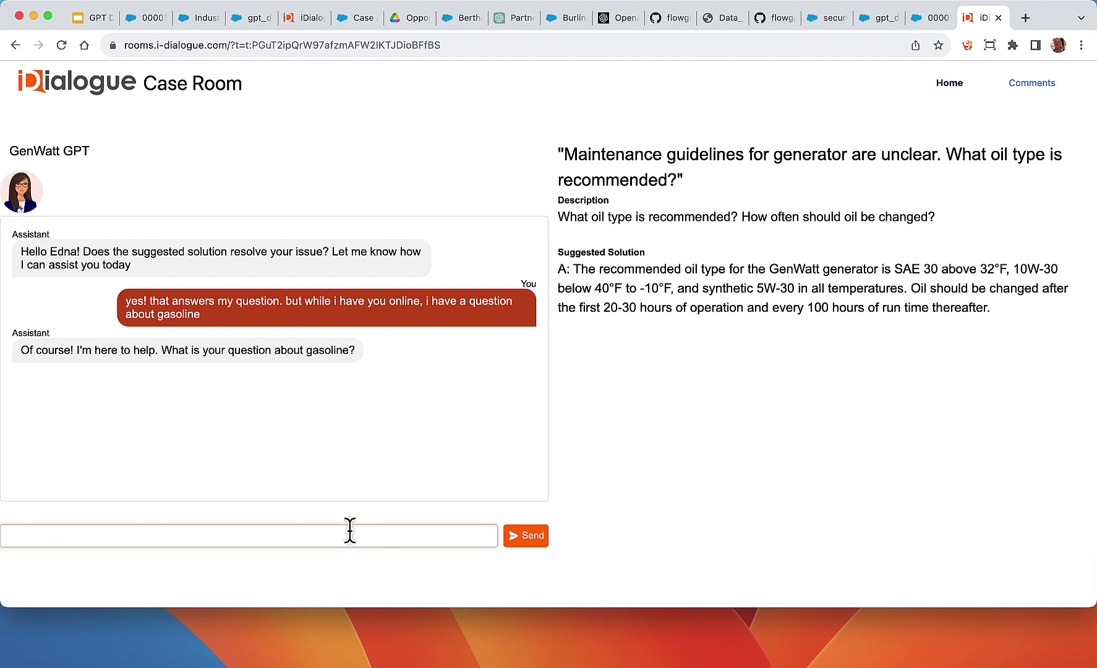
text(what type of gaso)
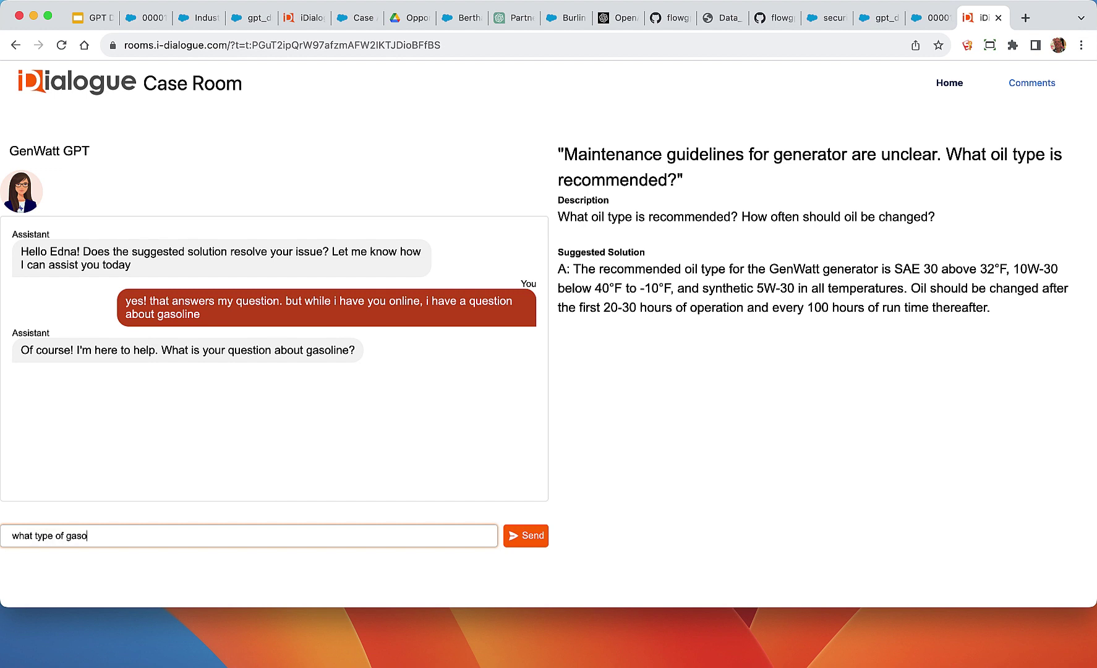
text(line should i use?)
key(Return)
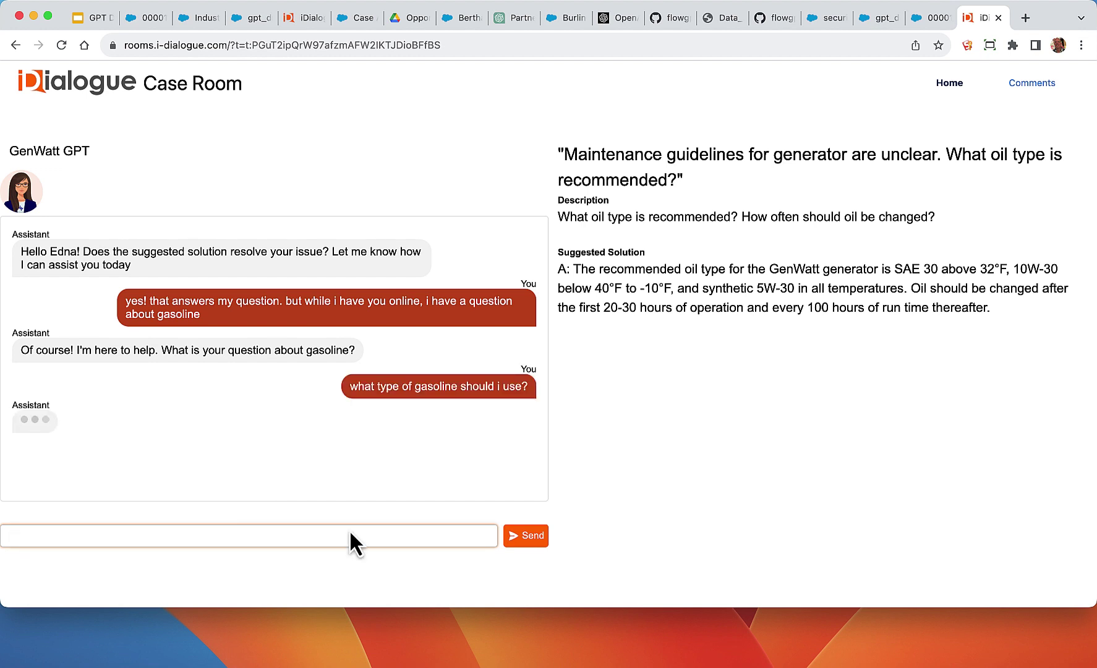
Ask the chat 'what products have I purchased?' and review the answer.
click(616, 442)
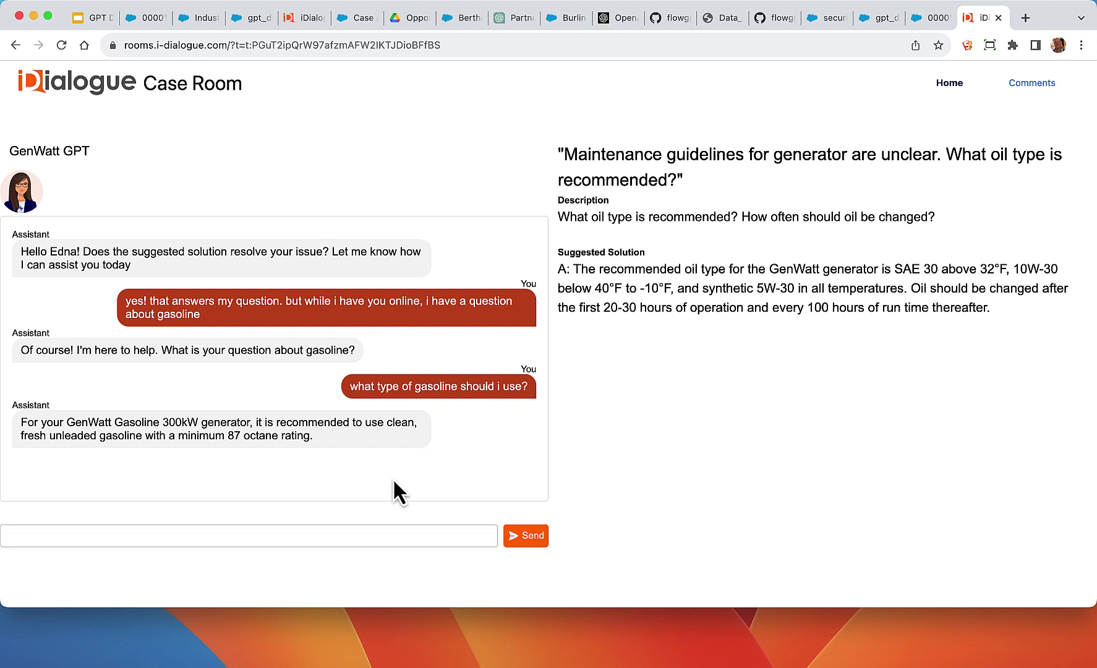
click(383, 541)
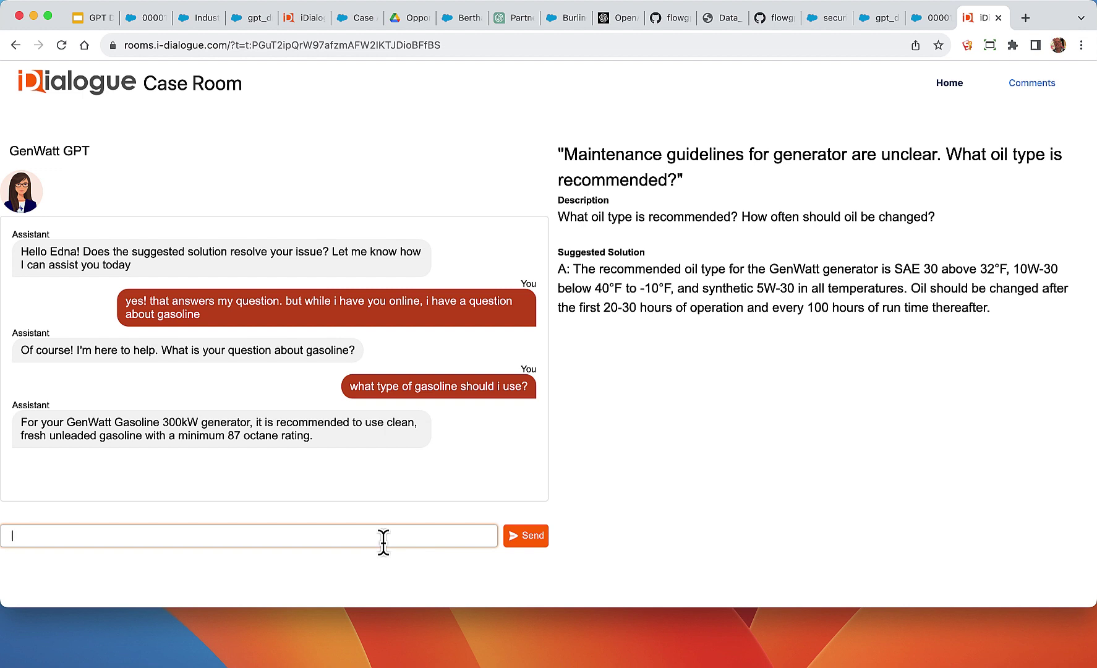
text(what products have )
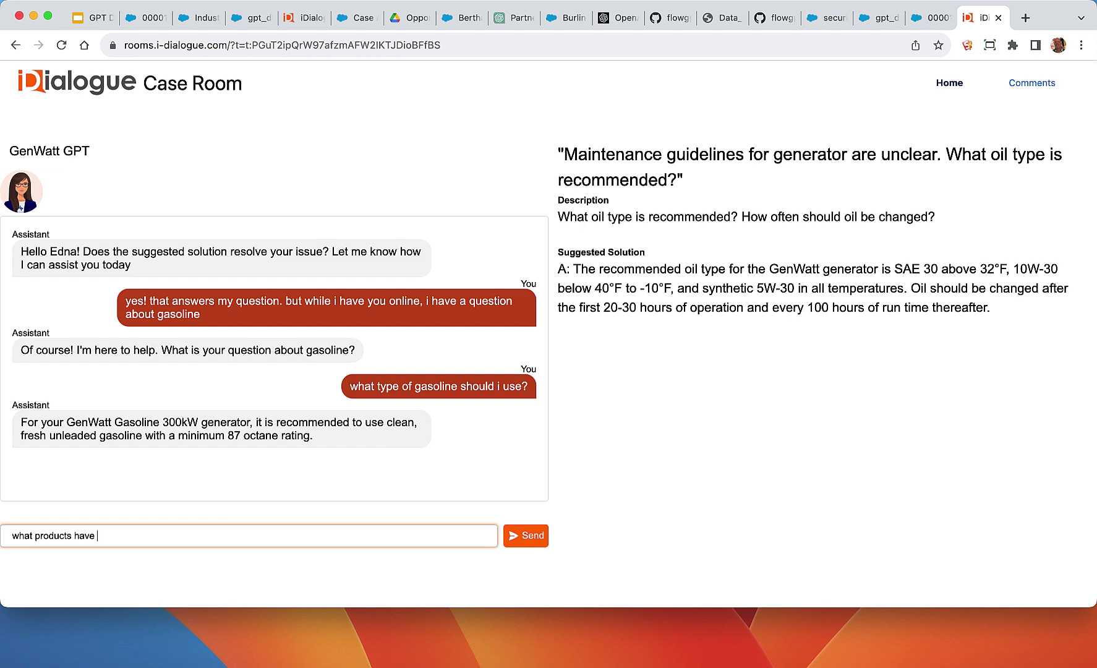
text(I purchased?)
key(Return)
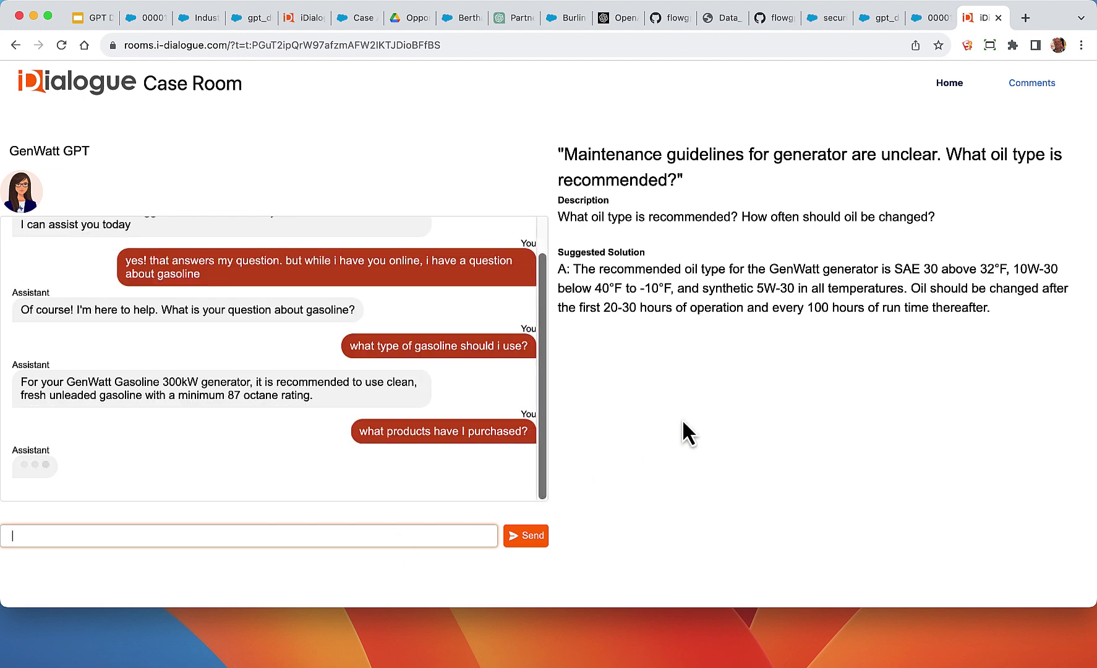
scroll(374, 415, down, 5)
scroll(680, 289, up, 5)
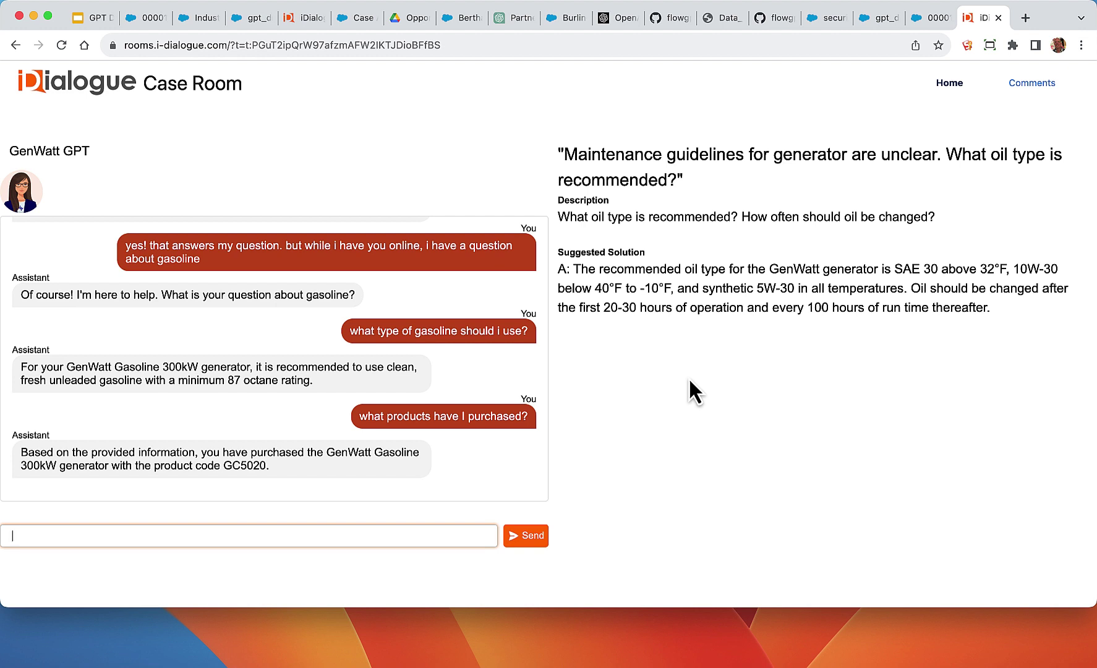
Ask the chat 'what is my email address?', then return to the slide deck.
text(what is my email address?)
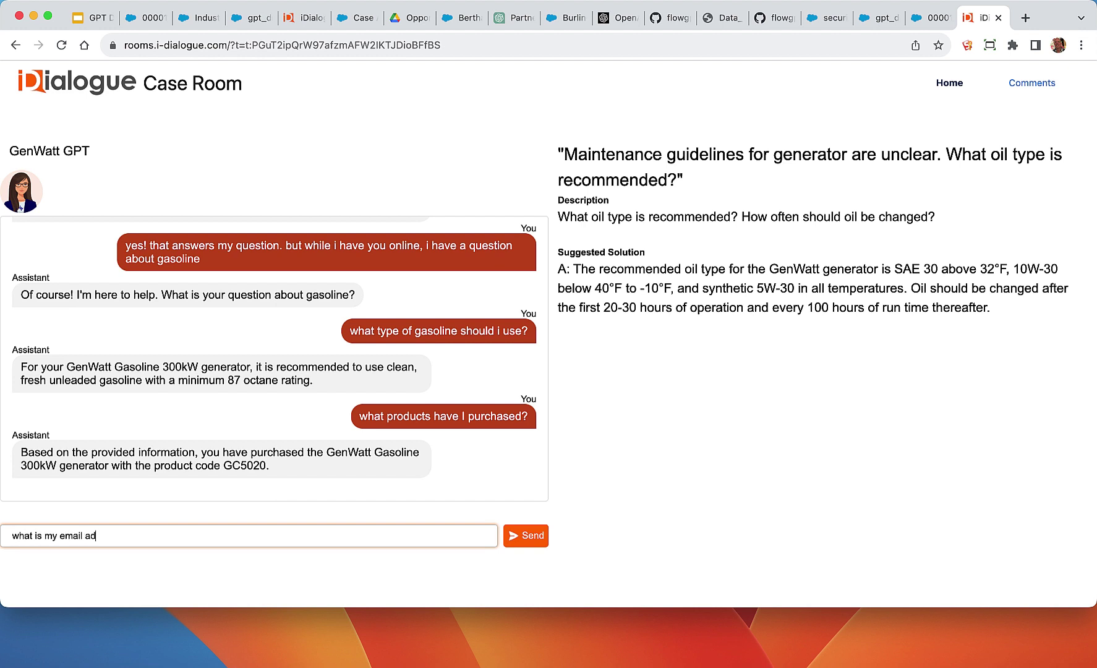
key(Return)
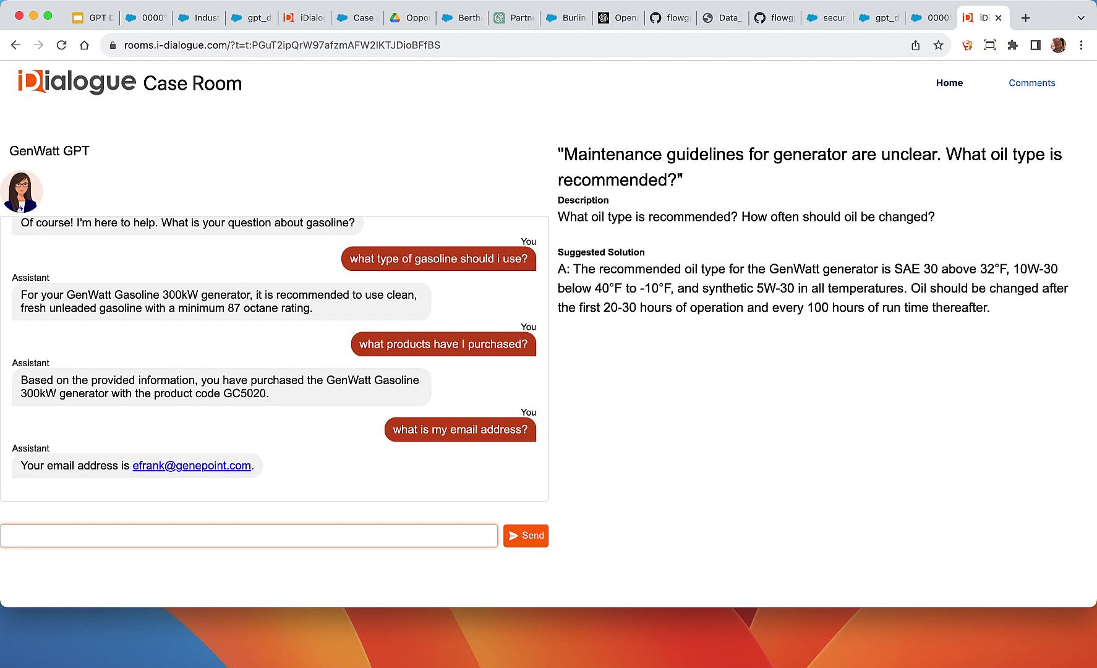
click(739, 276)
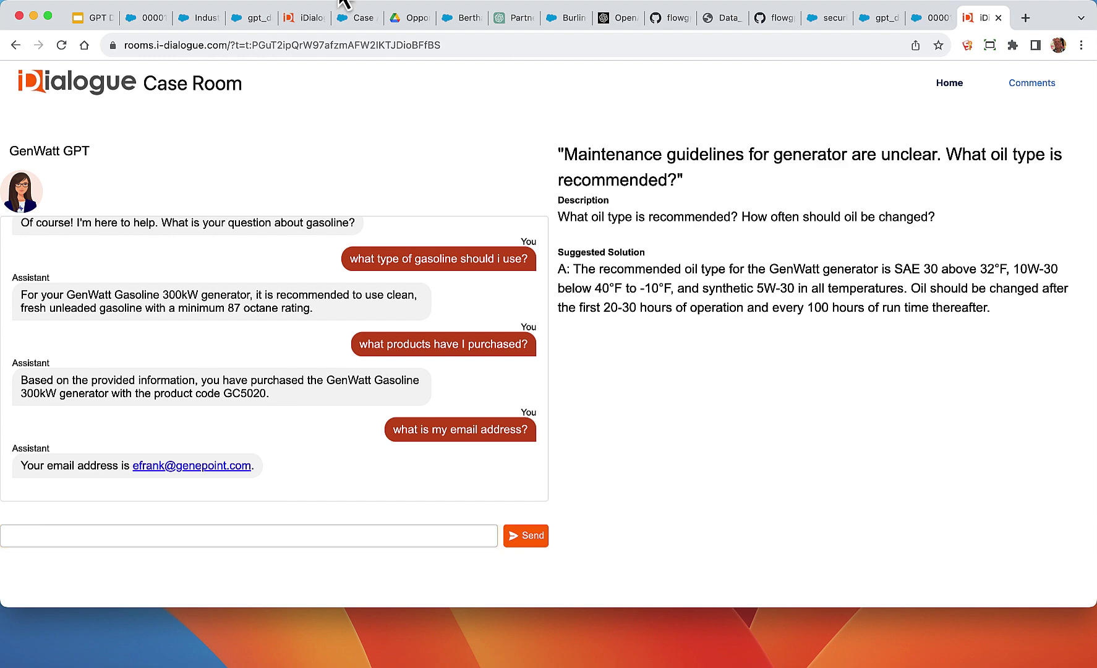
click(96, 20)
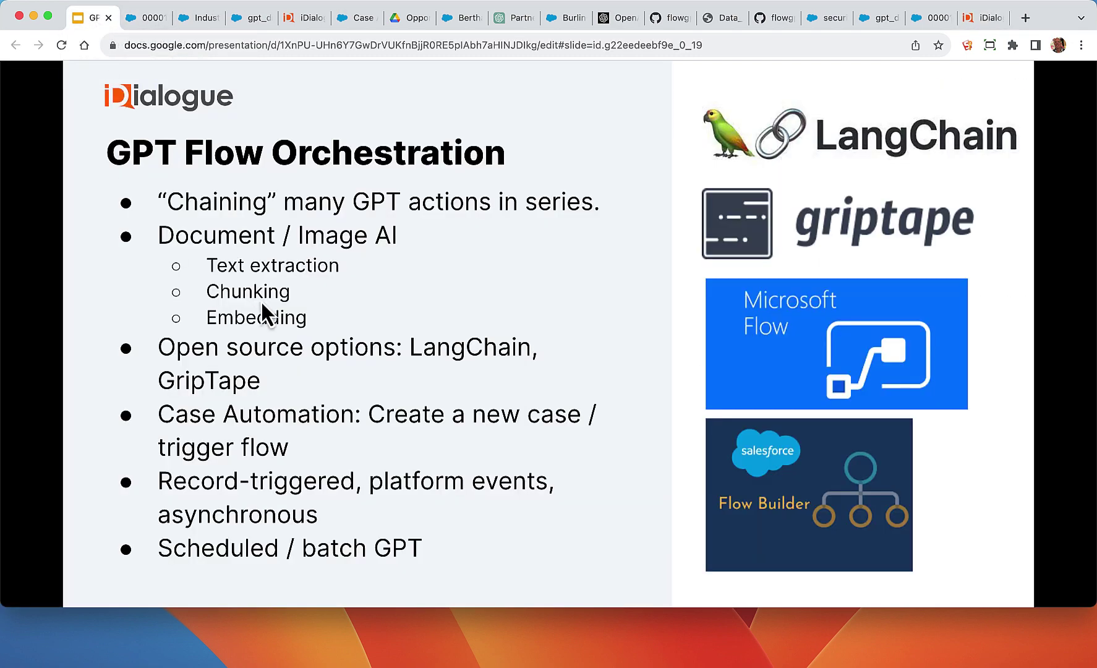
Advance past the 'Chat Applications - AI Assistants' slide and return to the Salesforce case.
key(Right)
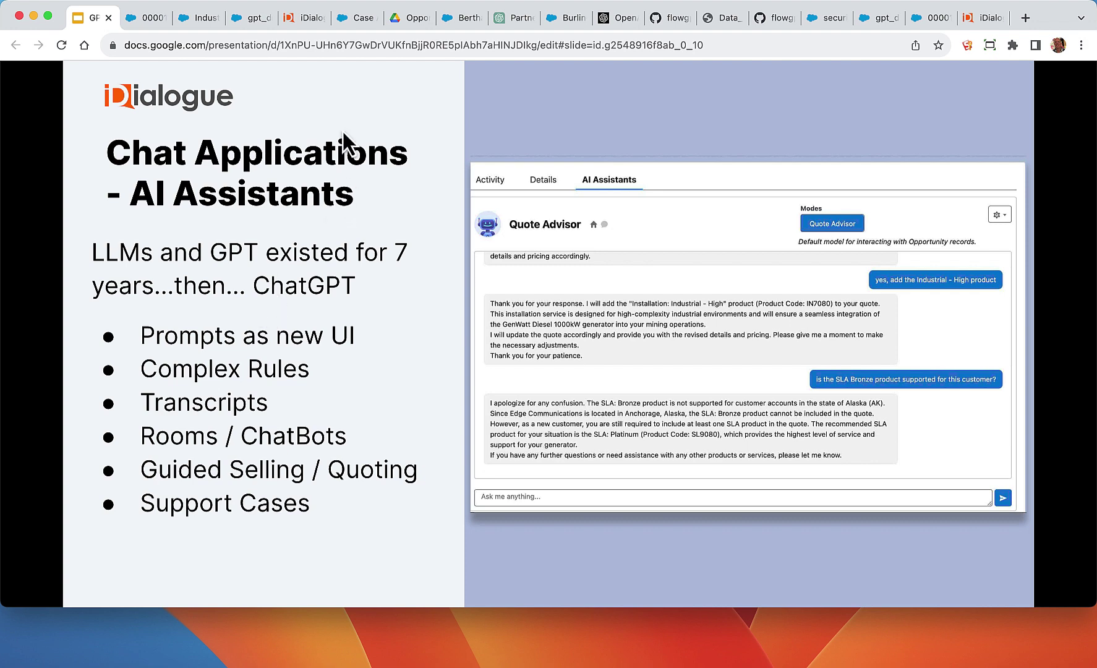
click(147, 20)
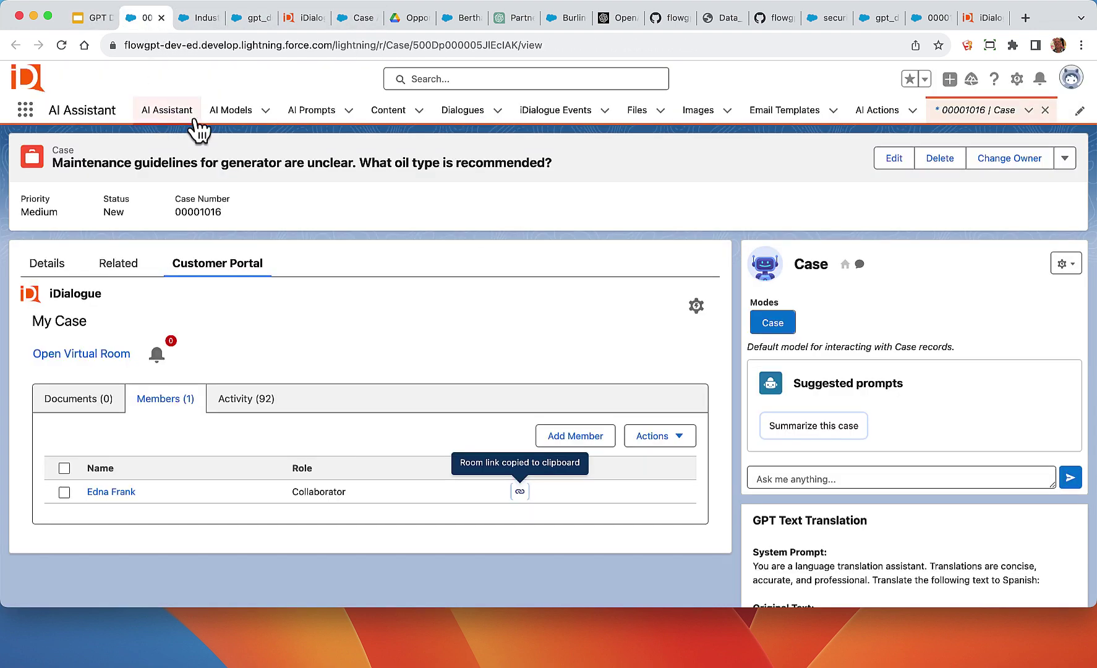
Close the case record and browse Quote Advisor's suggested and favorite prompts.
click(161, 17)
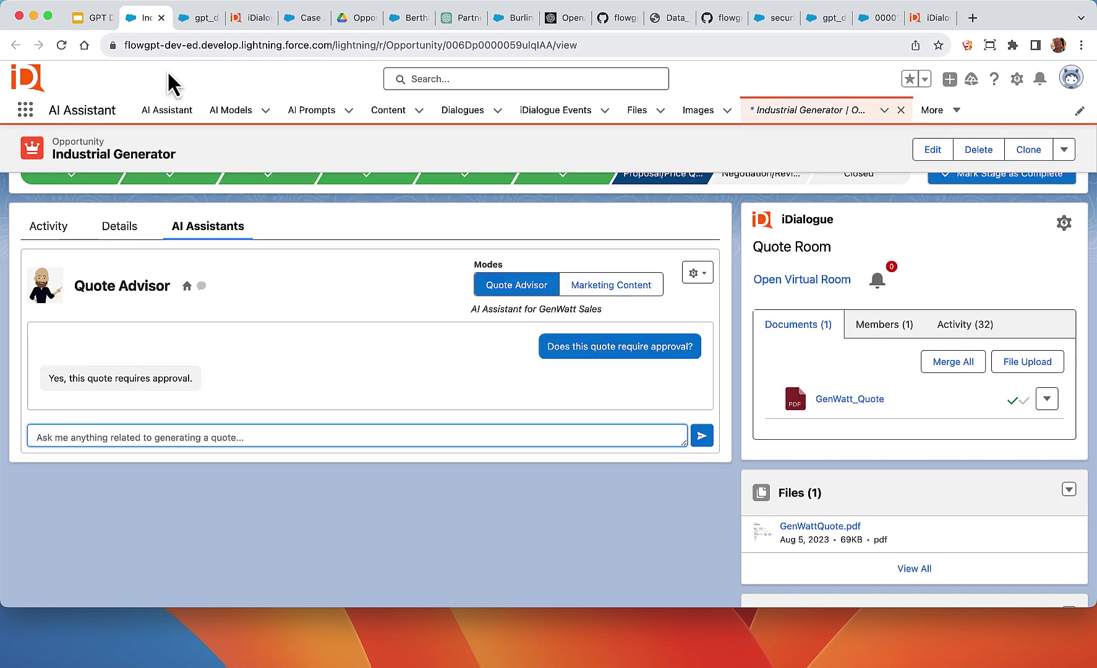
scroll(300, 281, up, 1)
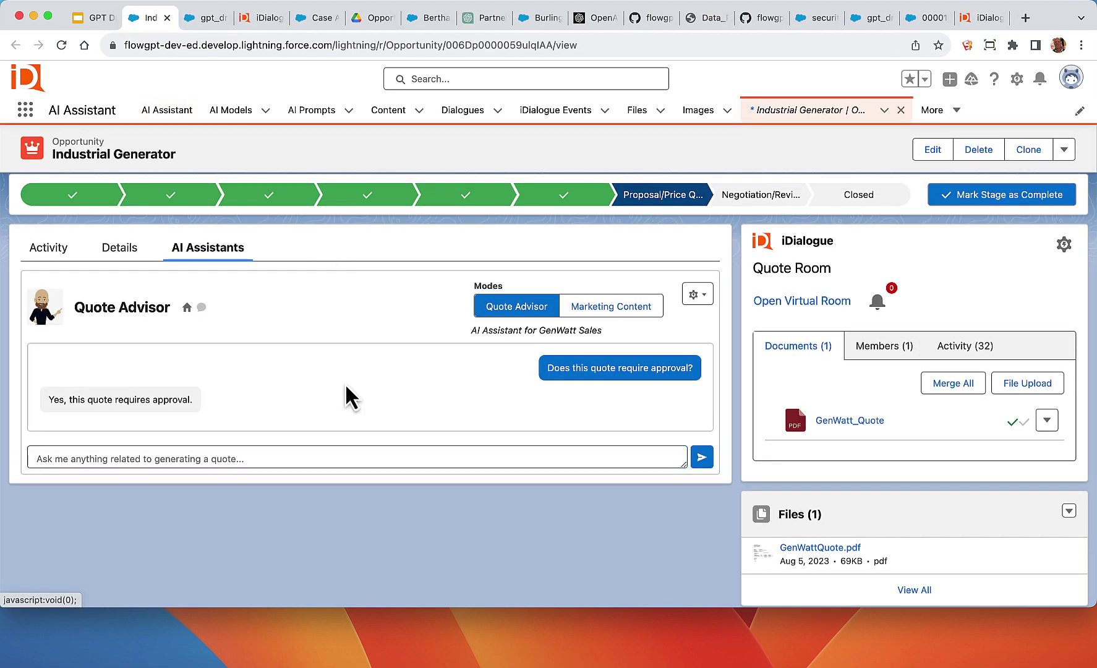
click(187, 310)
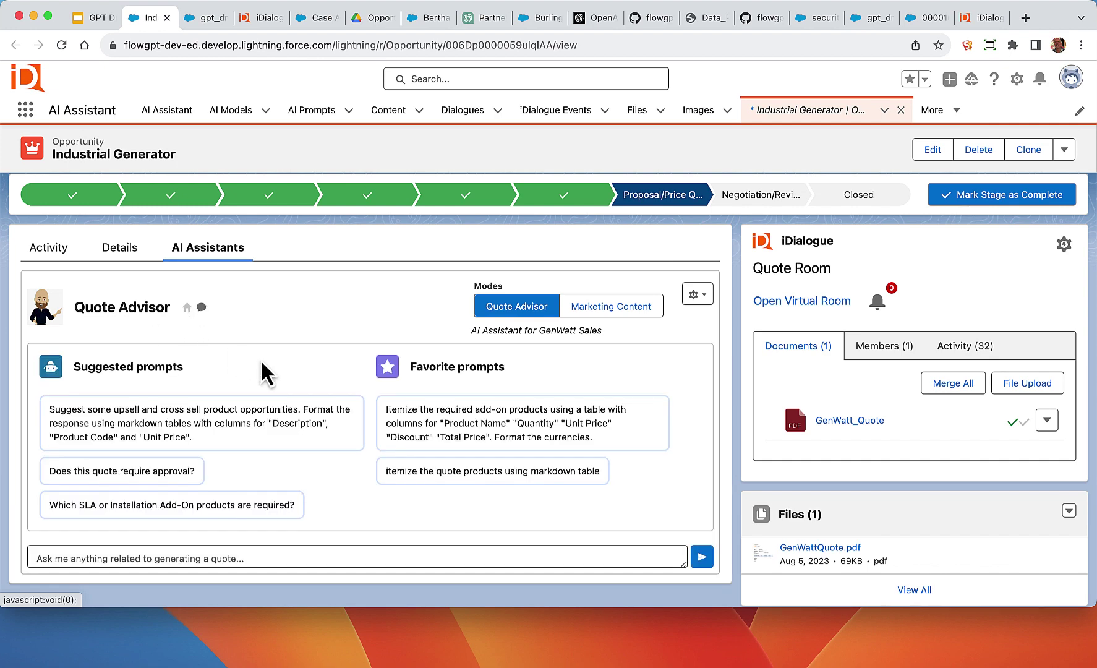
scroll(260, 360, down, 1)
scroll(260, 359, down, 2)
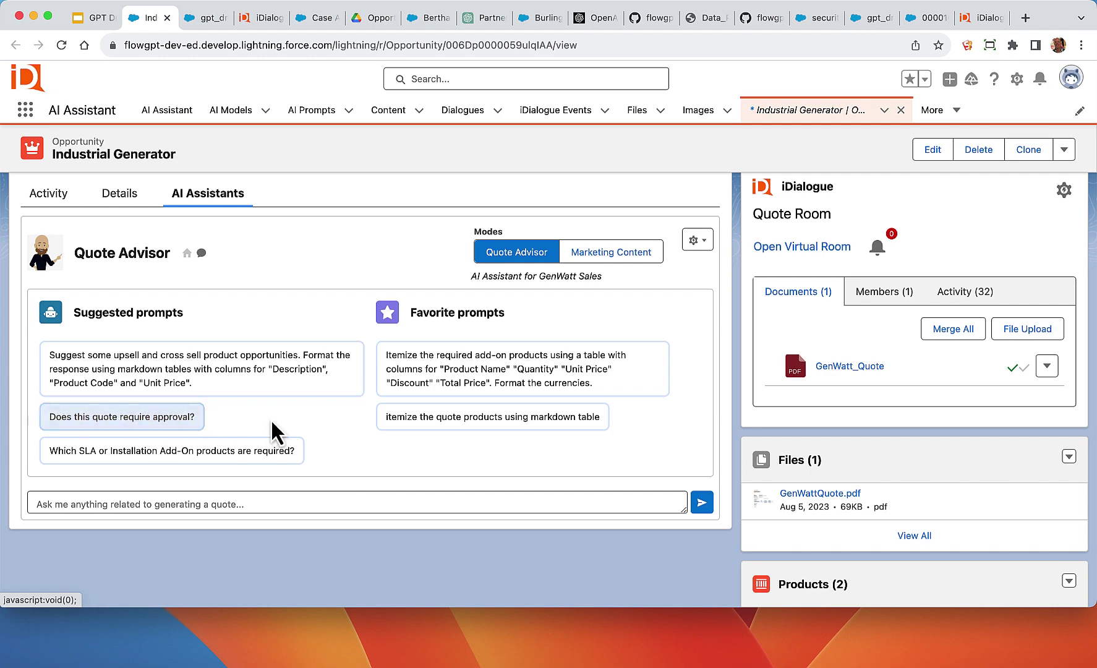
scroll(270, 418, down, 1)
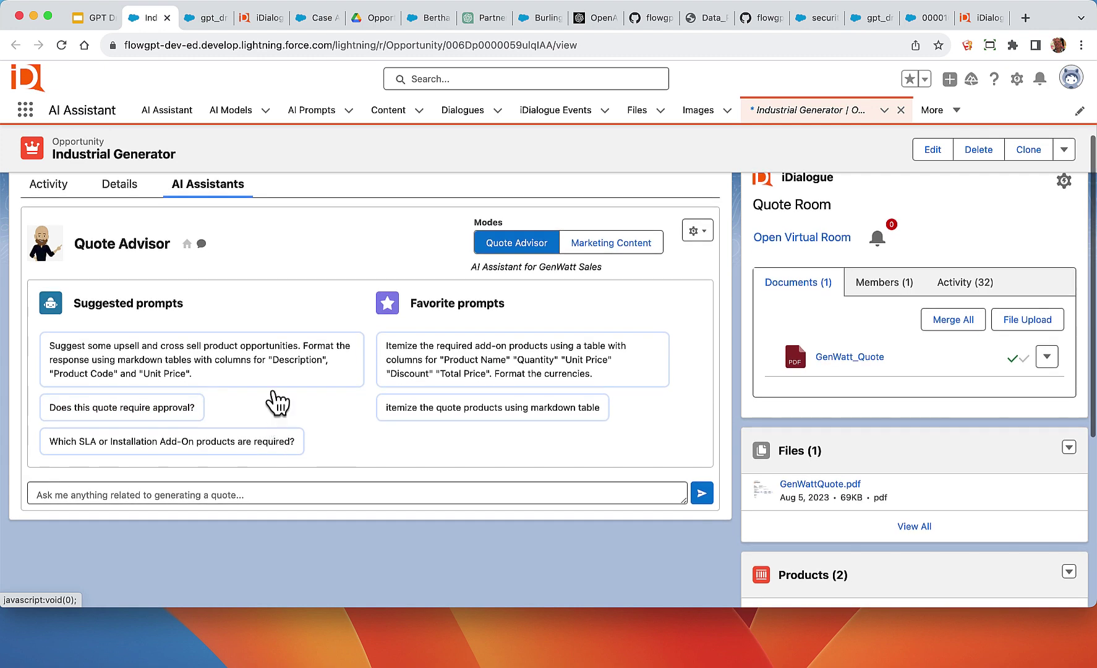
click(200, 243)
Ask Quote Advisor to 'itemize the required add-on products in markdown format'.
click(369, 395)
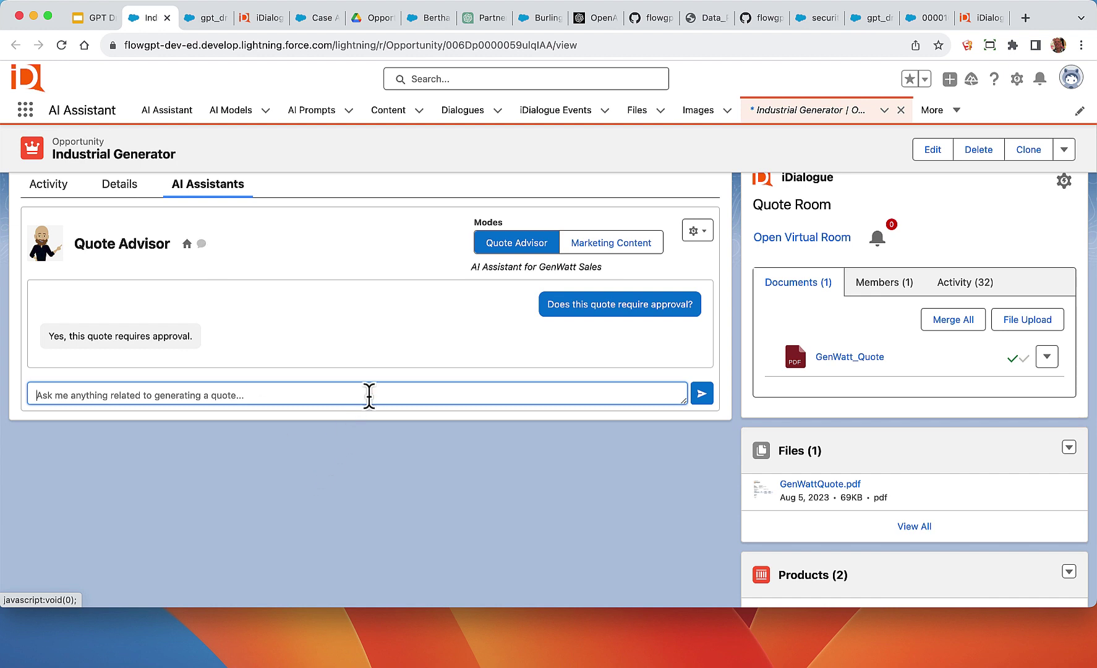
text(pdf)
key(BackSpace)
key(BackSpace)
key(BackSpace)
text(itemize)
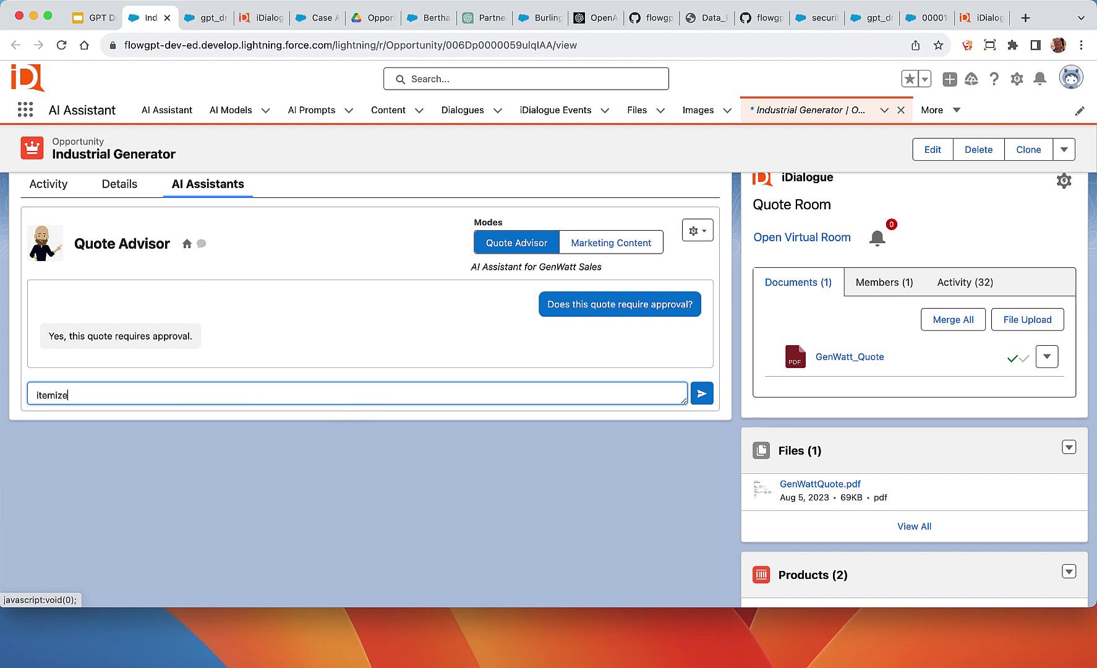
text( the required add-on products)
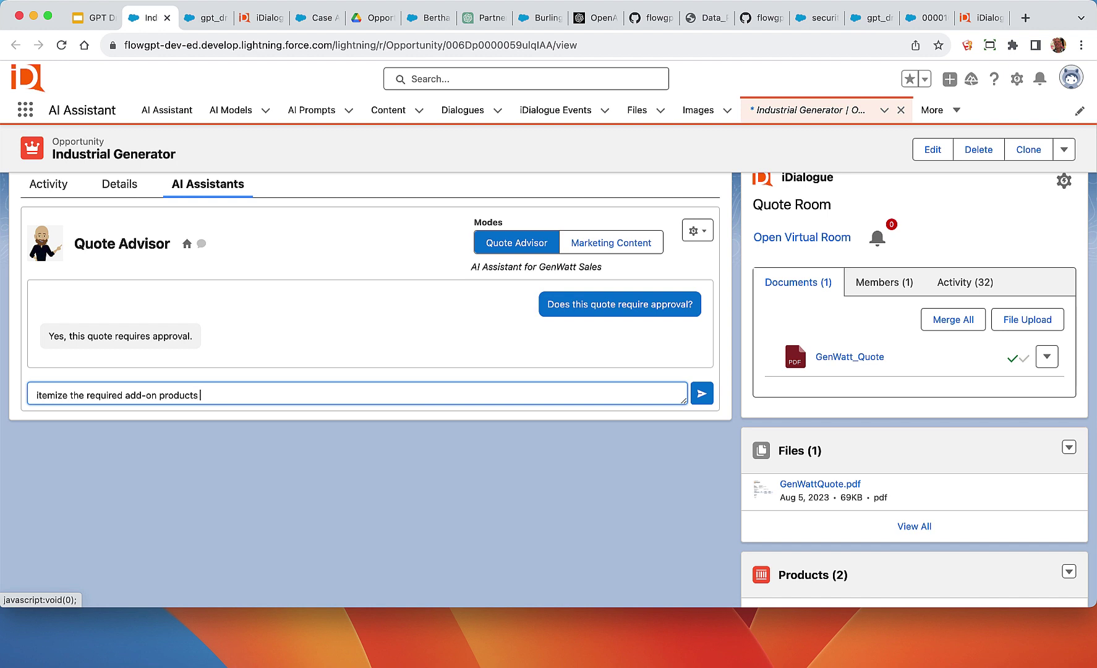
text( in markdown format)
key(Return)
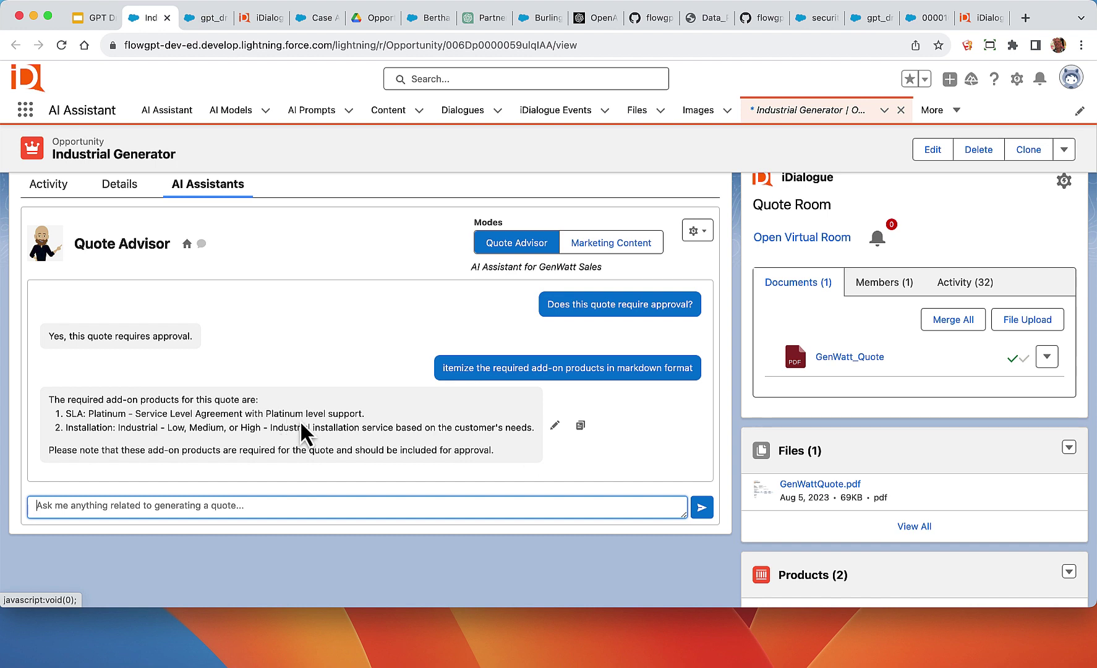
drag(300, 425, 136, 427)
click(136, 428)
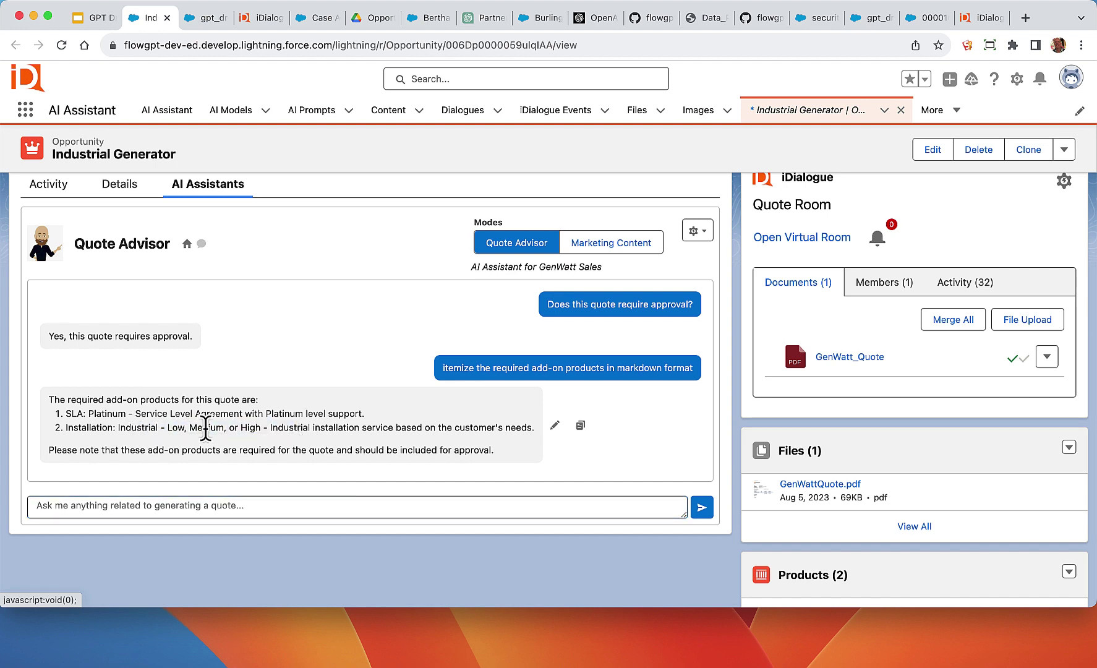
Review the Industrial Generator opportunity's detail fields, then return to the AI assistant chat.
click(267, 507)
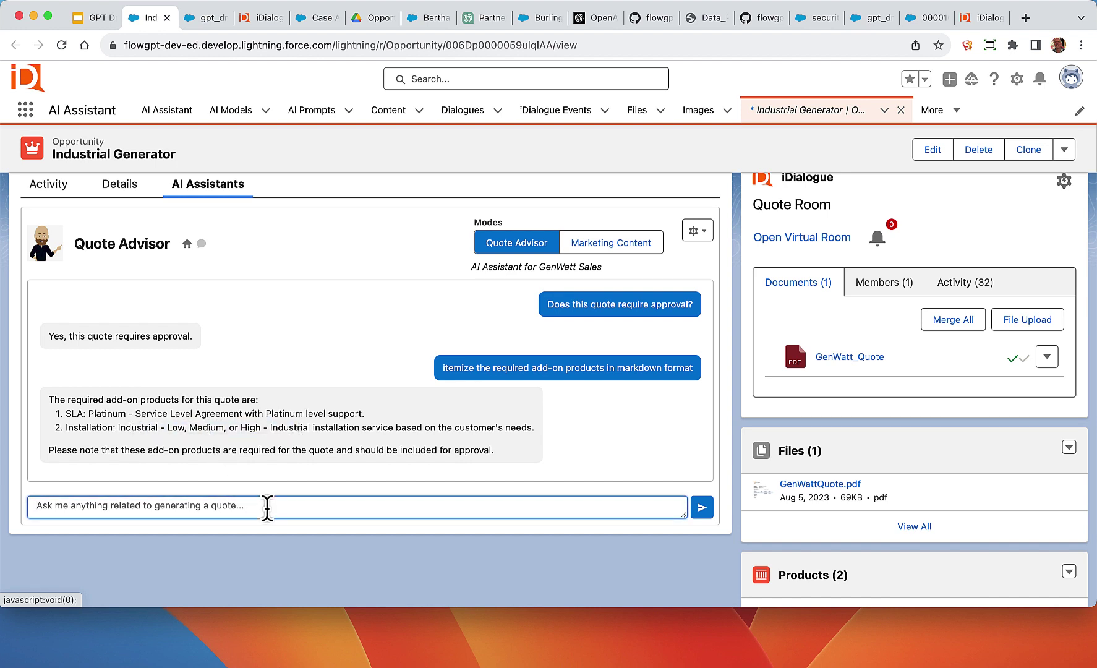
scroll(277, 473, up, 1)
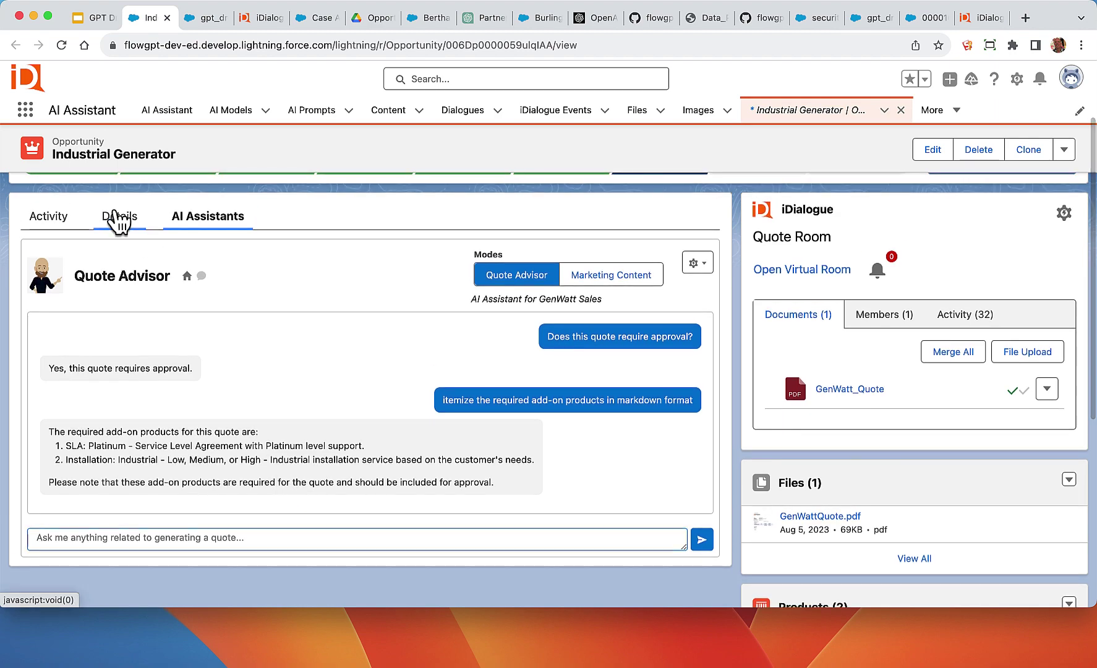
click(117, 218)
scroll(424, 488, down, 1)
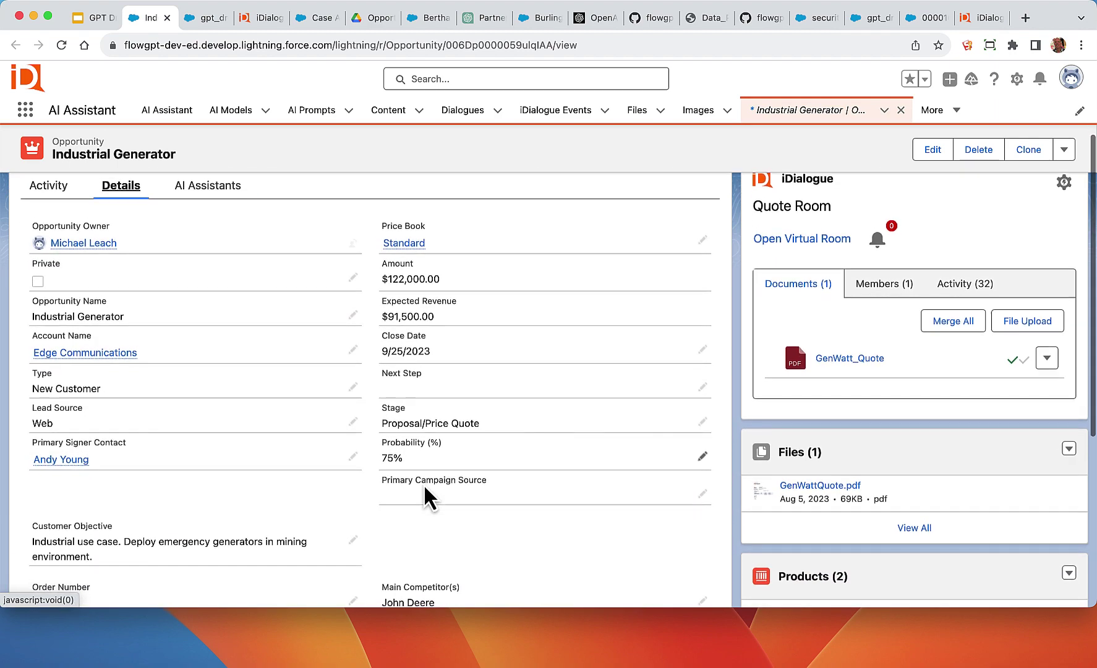
scroll(423, 484, down, 3)
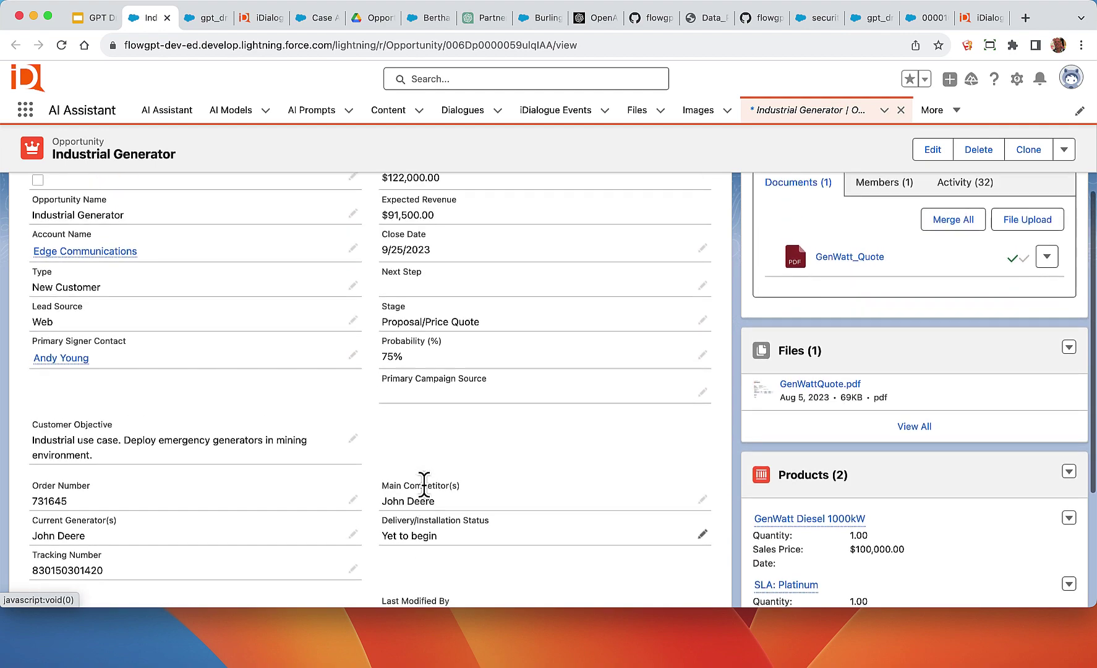
scroll(216, 238, up, 7)
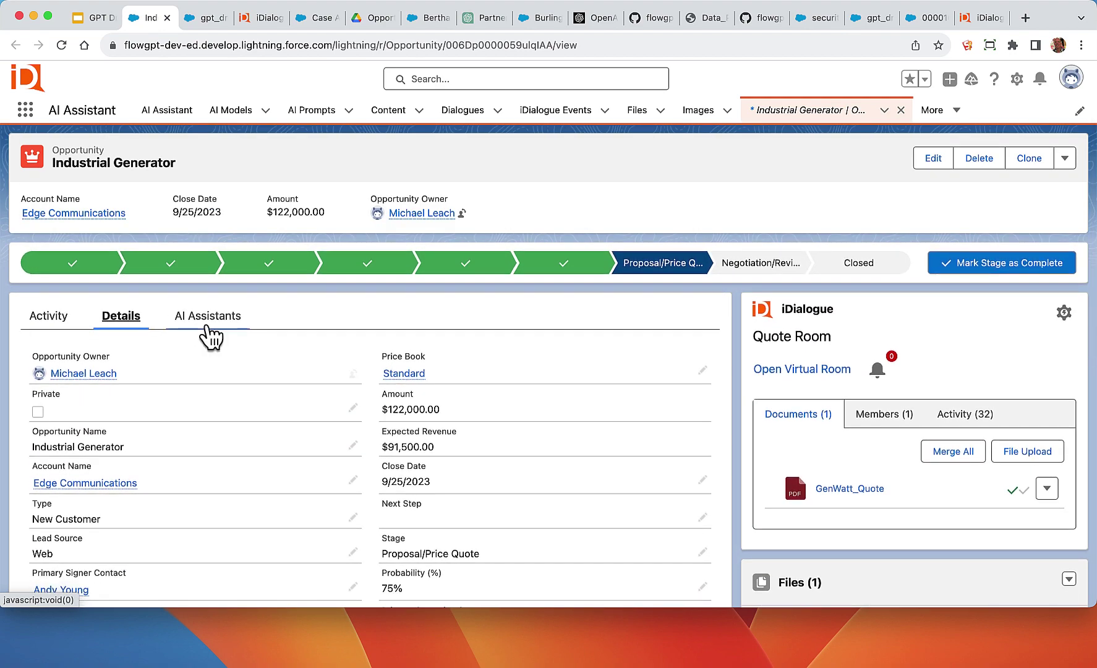
click(210, 334)
scroll(209, 323, down, 3)
Ask Quote Advisor 'Is the SLA: Bronze product supported for this customer?' and review the answer.
click(367, 514)
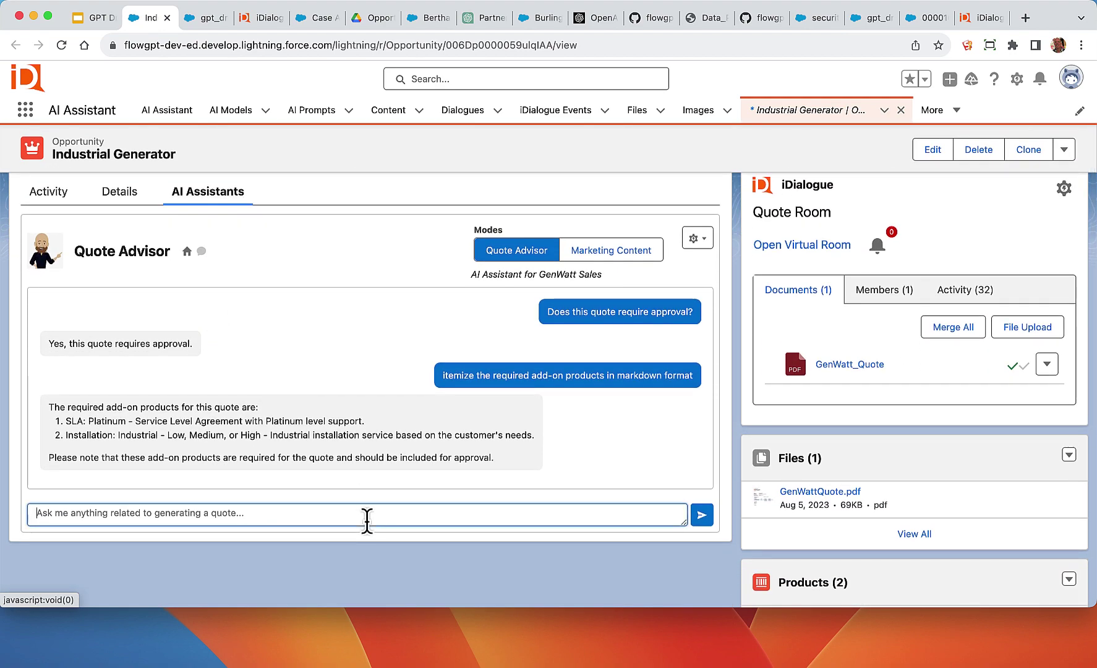
text(Is the)
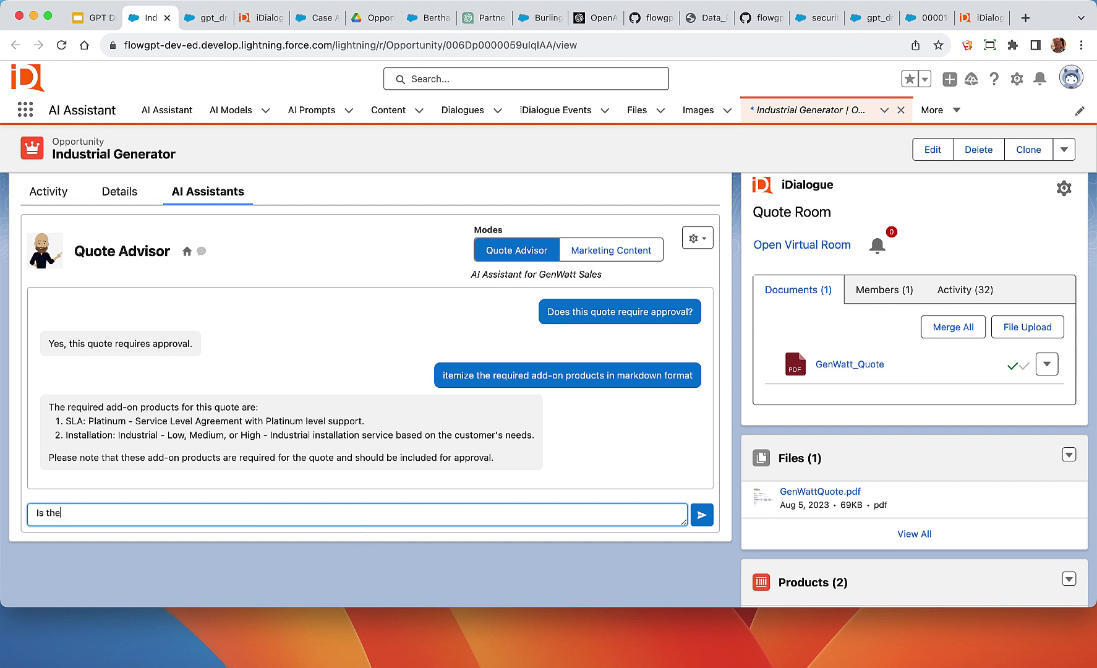
text( SLA: Bronze product support)
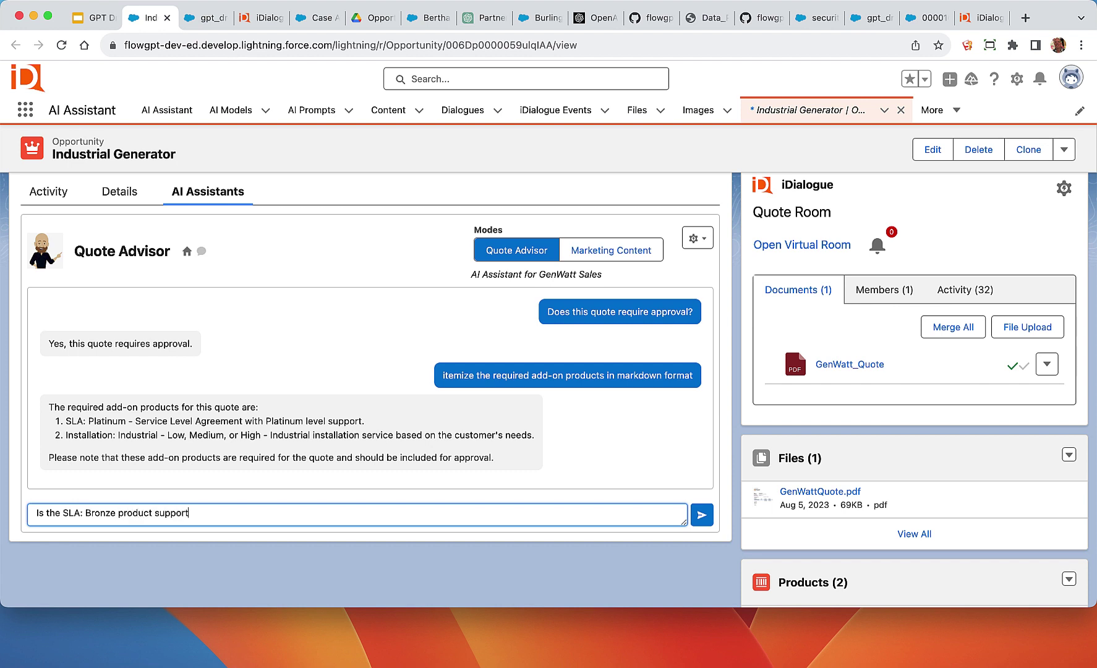
text(ed for this customer?)
key(Return)
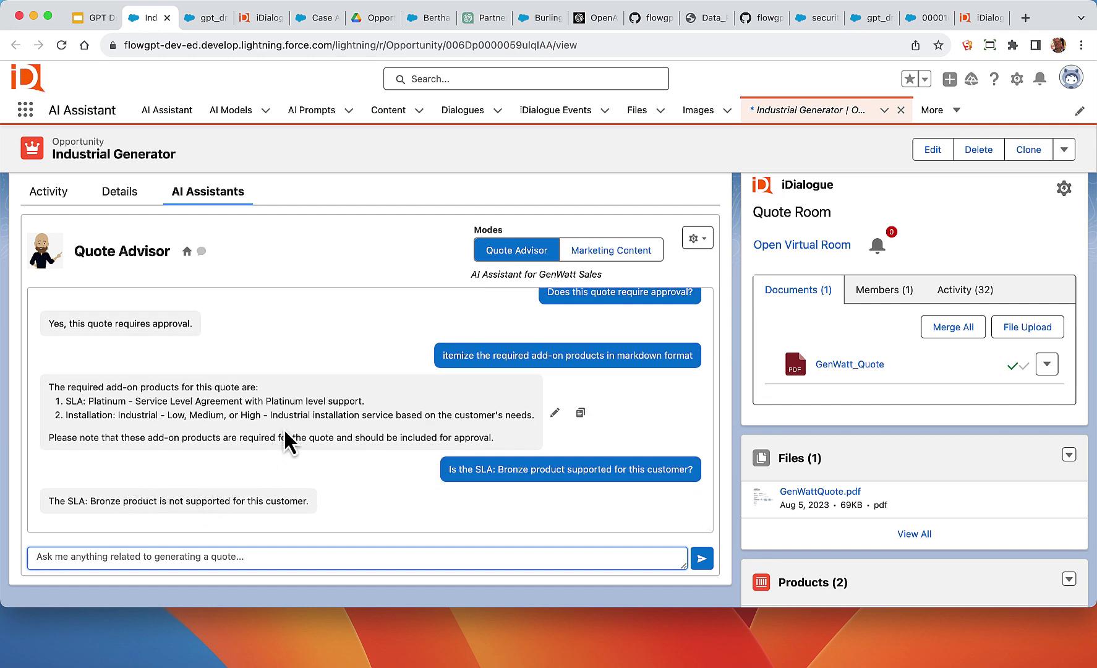
scroll(356, 420, up, 1)
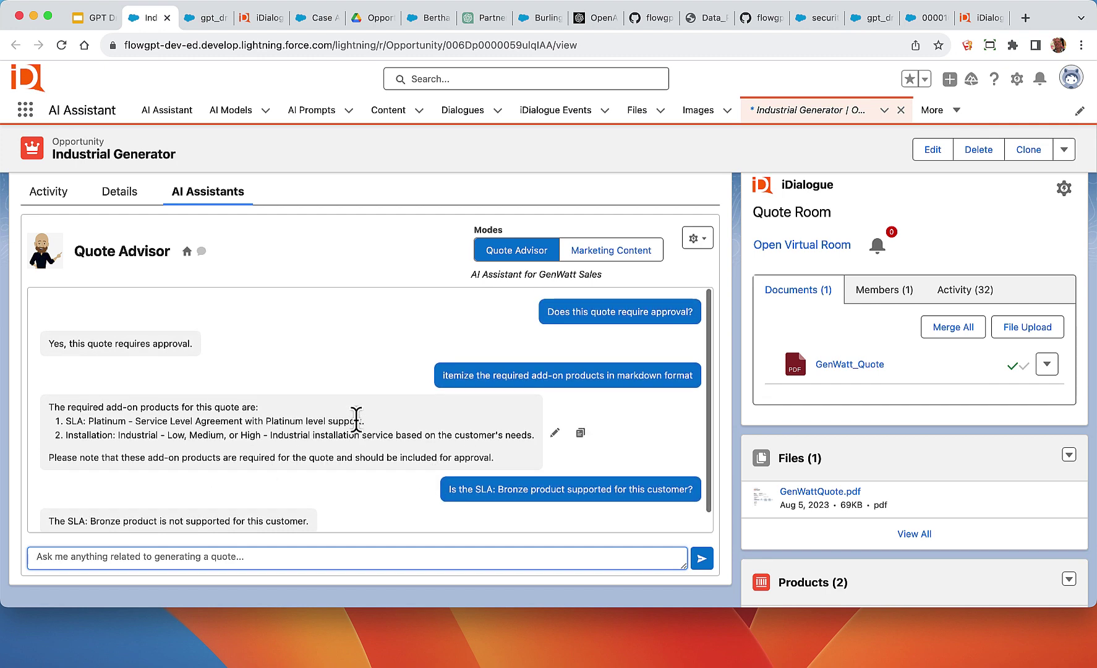
click(391, 254)
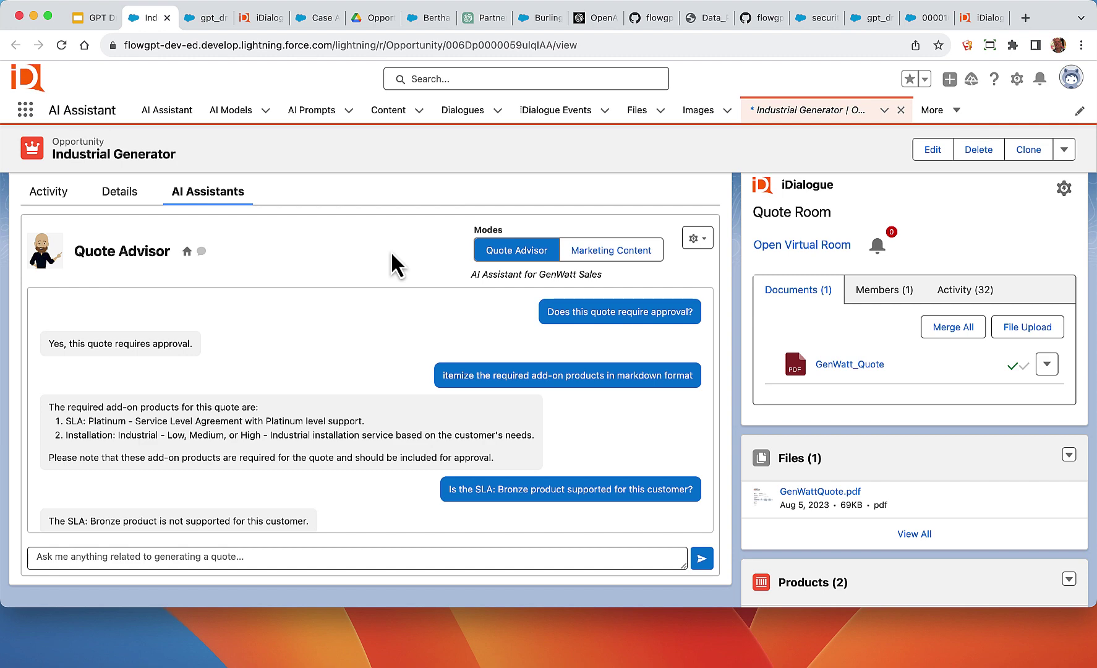
scroll(390, 251, up, 1)
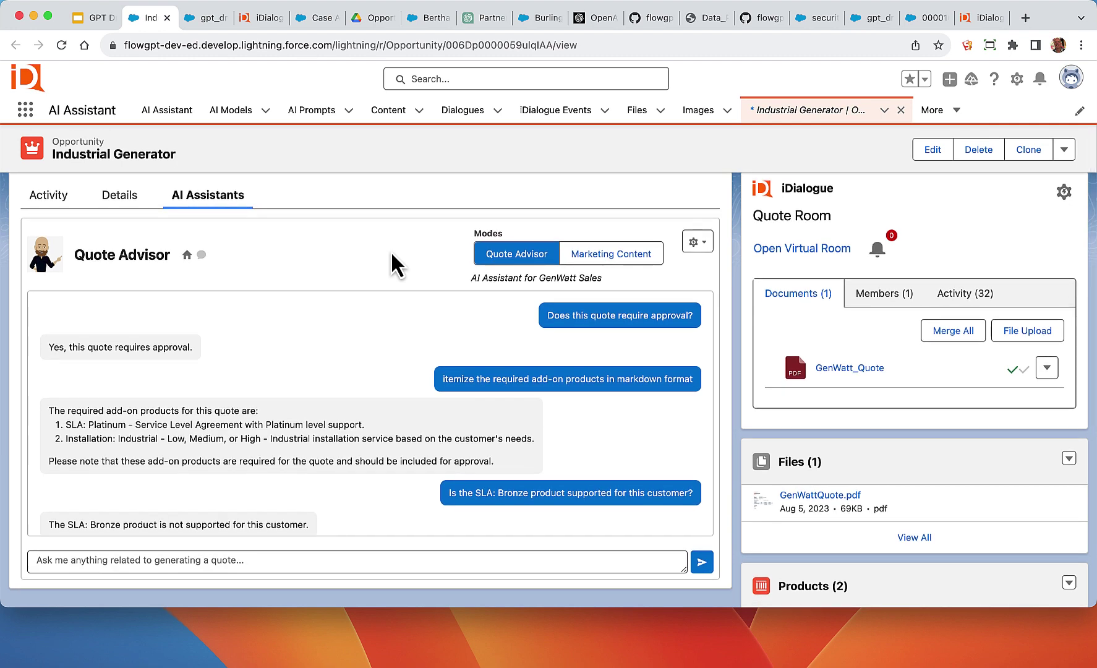
Switch the assistant to Marketing Content mode and back to Quote Advisor.
click(587, 258)
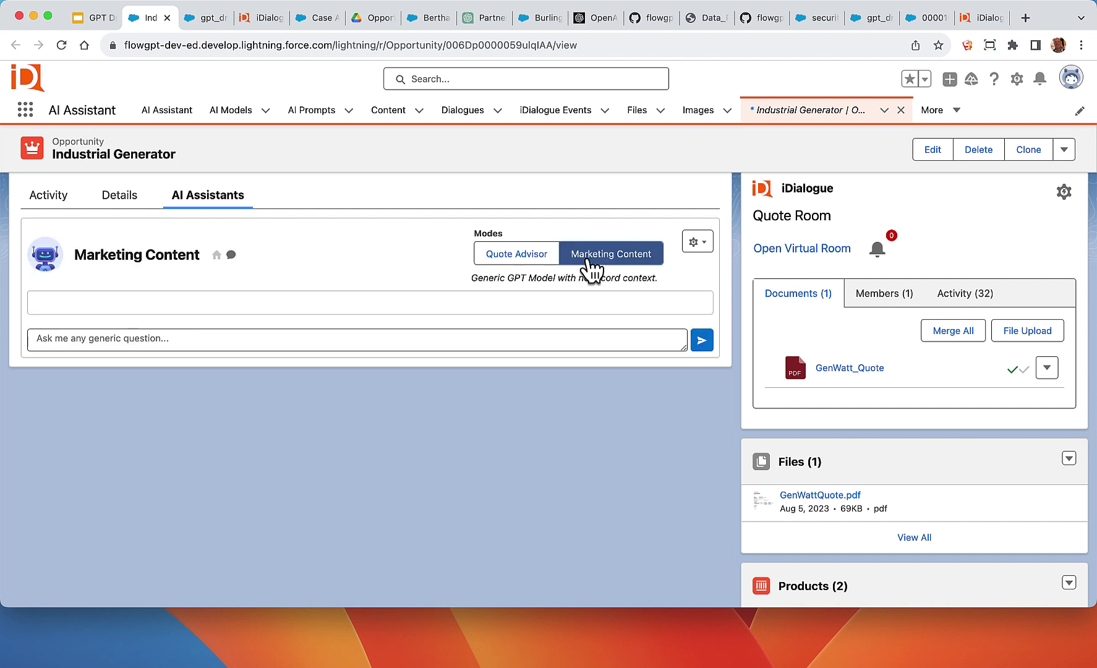
click(519, 254)
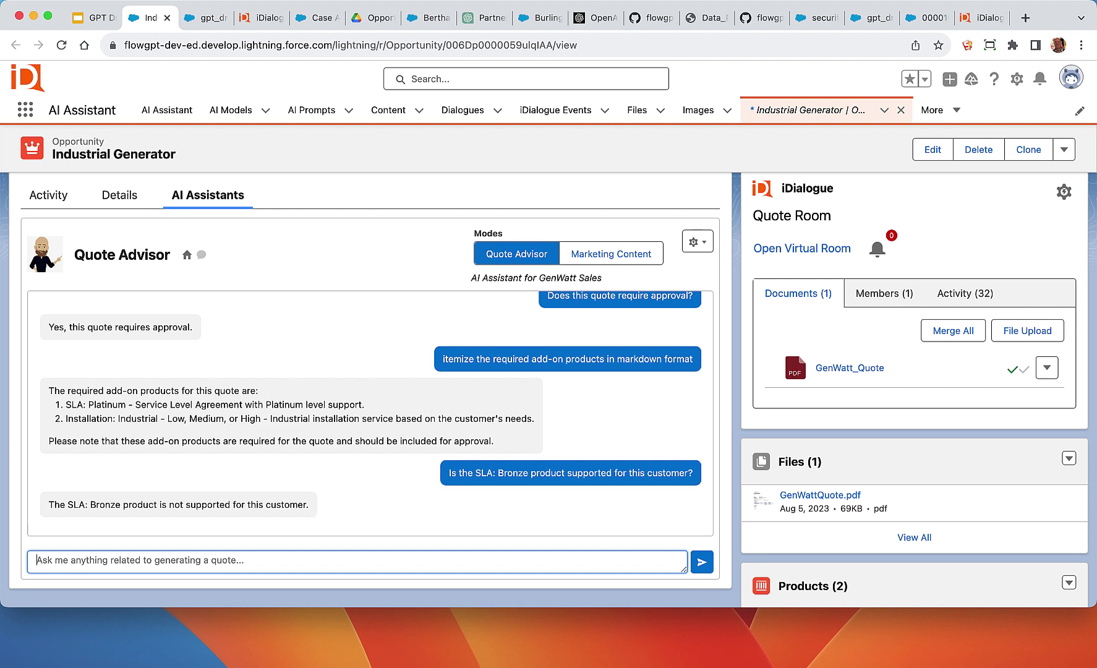
click(564, 160)
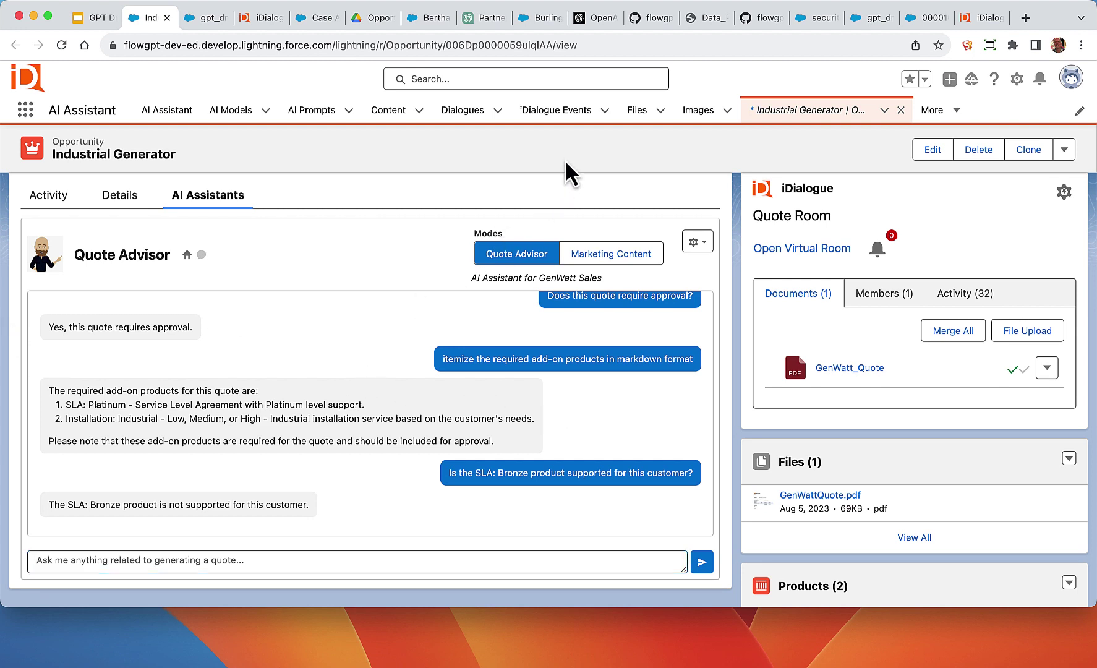
Copy the signer's Quote Room link from Members and go to the iDialogue Case Room tab.
click(872, 297)
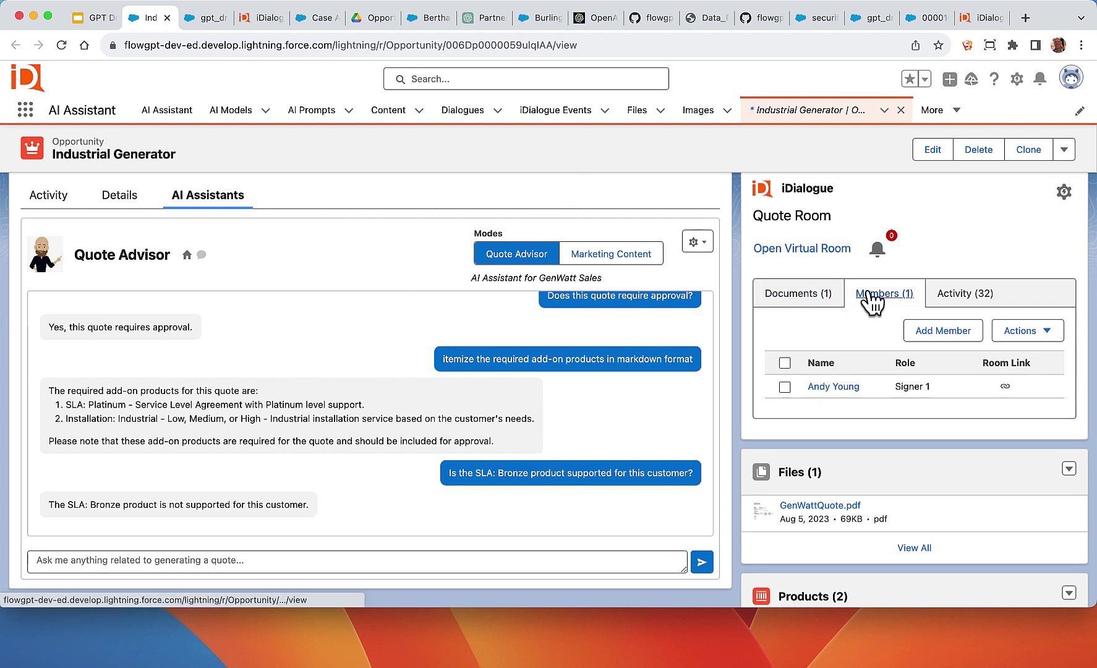
click(1004, 385)
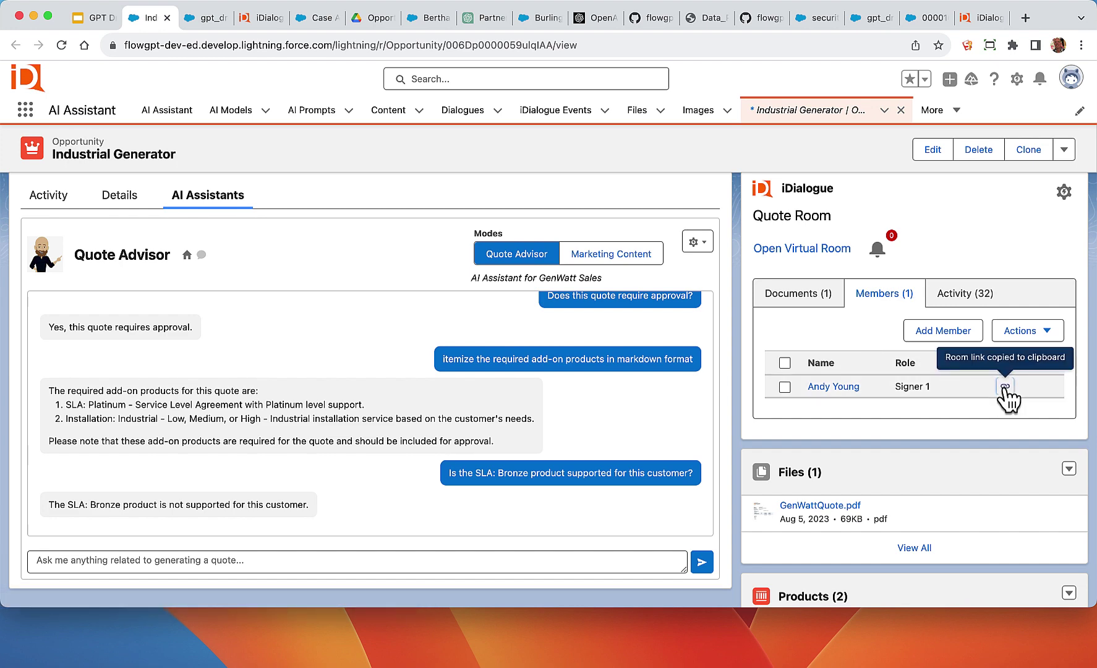
click(983, 20)
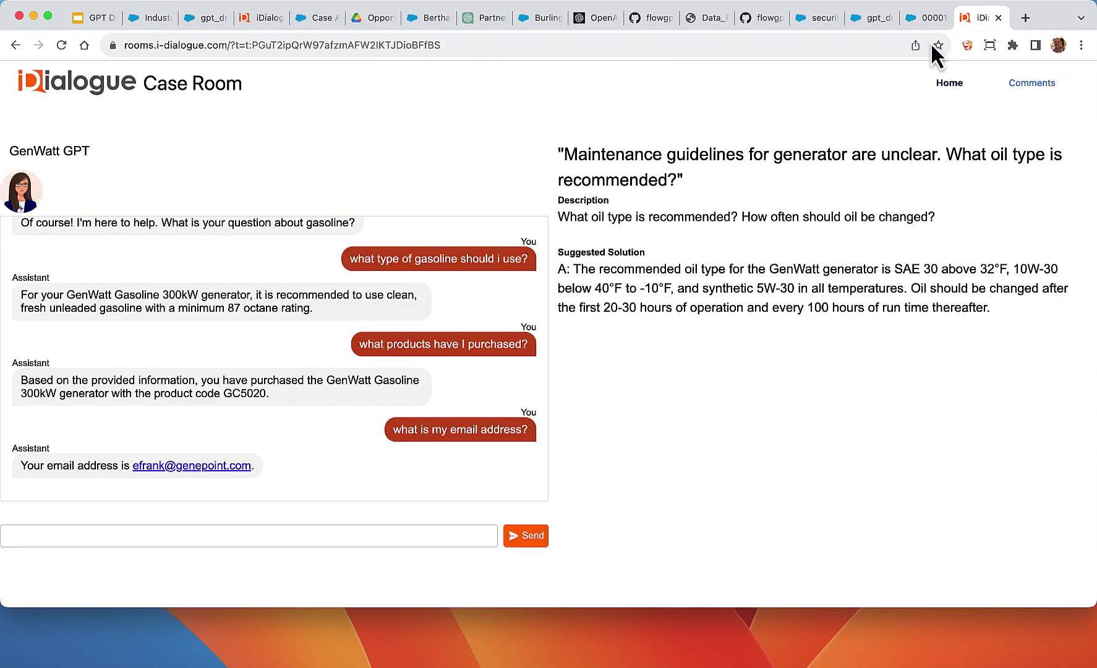
Load the copied quote room link in a new tab and tell Quote GPT 'sounds good. i may need help with installation'.
click(1024, 18)
key(super+v)
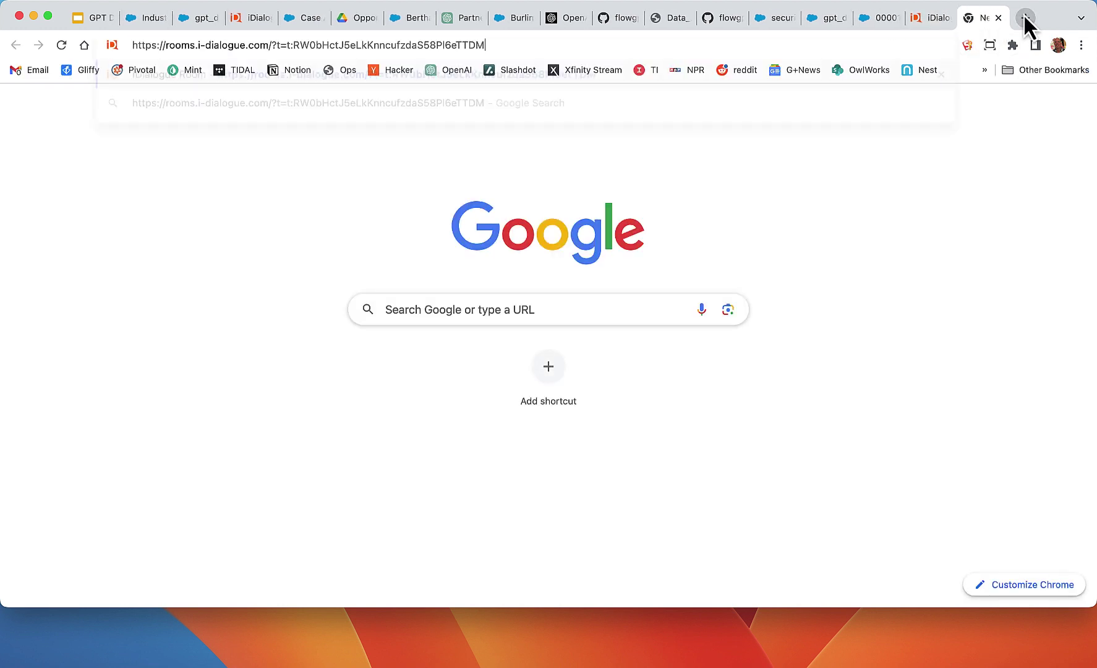
key(Return)
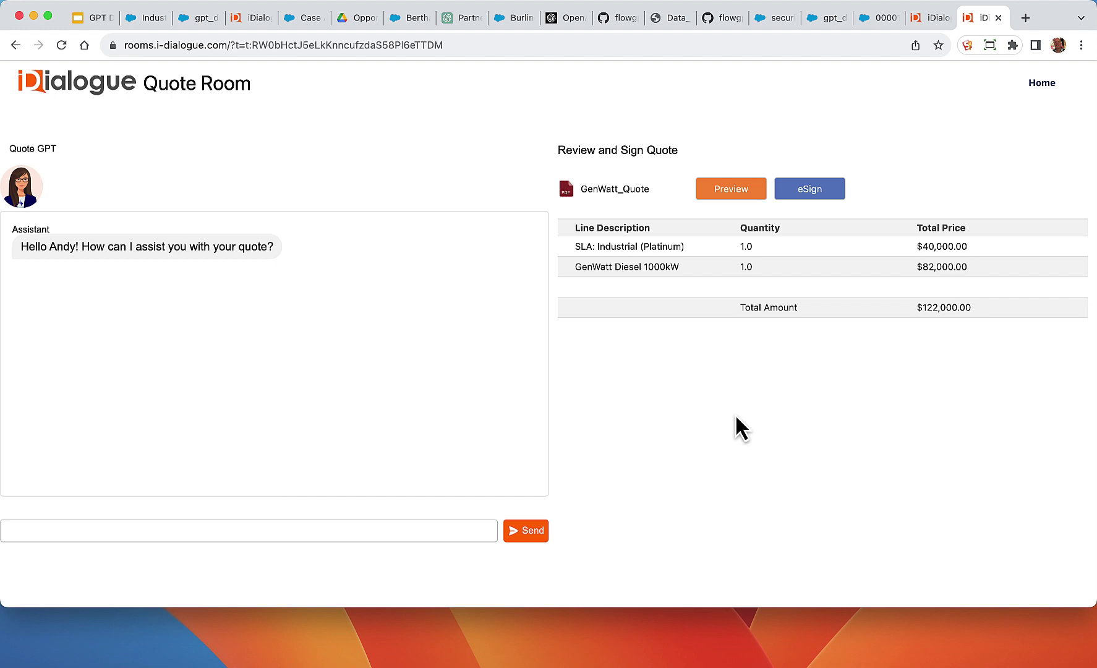
click(459, 525)
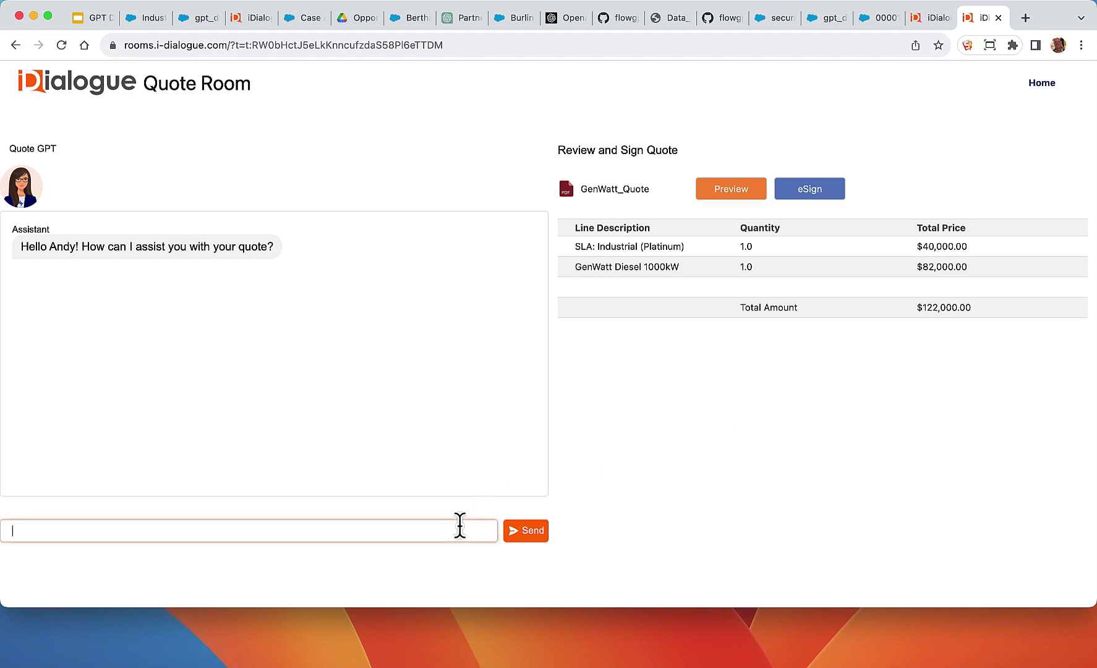
text(sounds good. i may need )
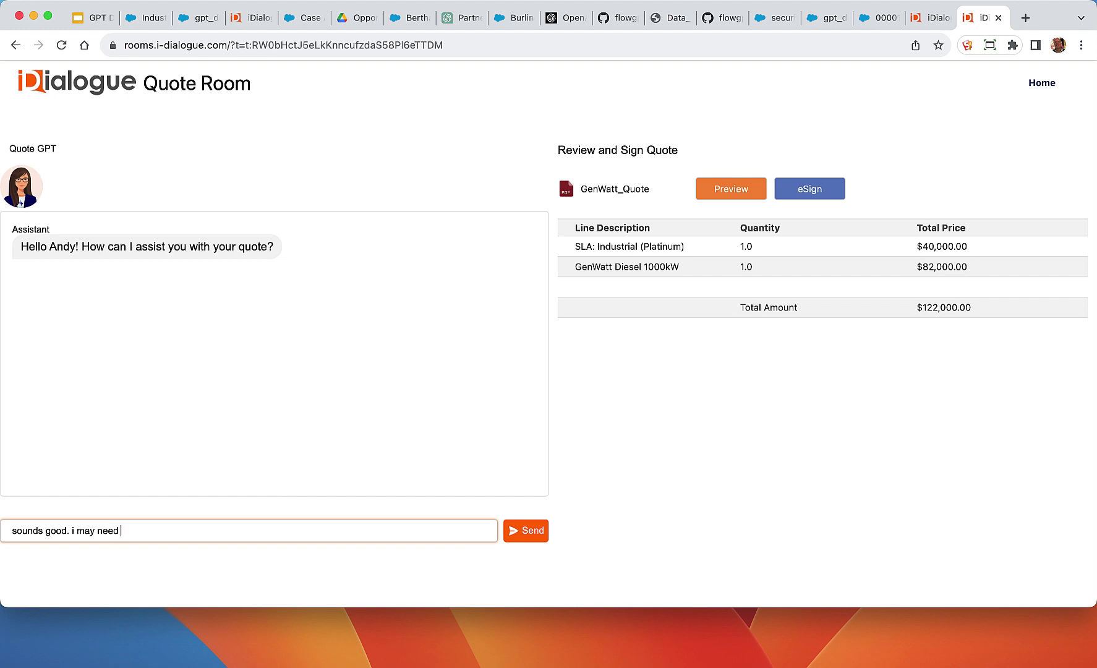
text(help with installation)
key(Return)
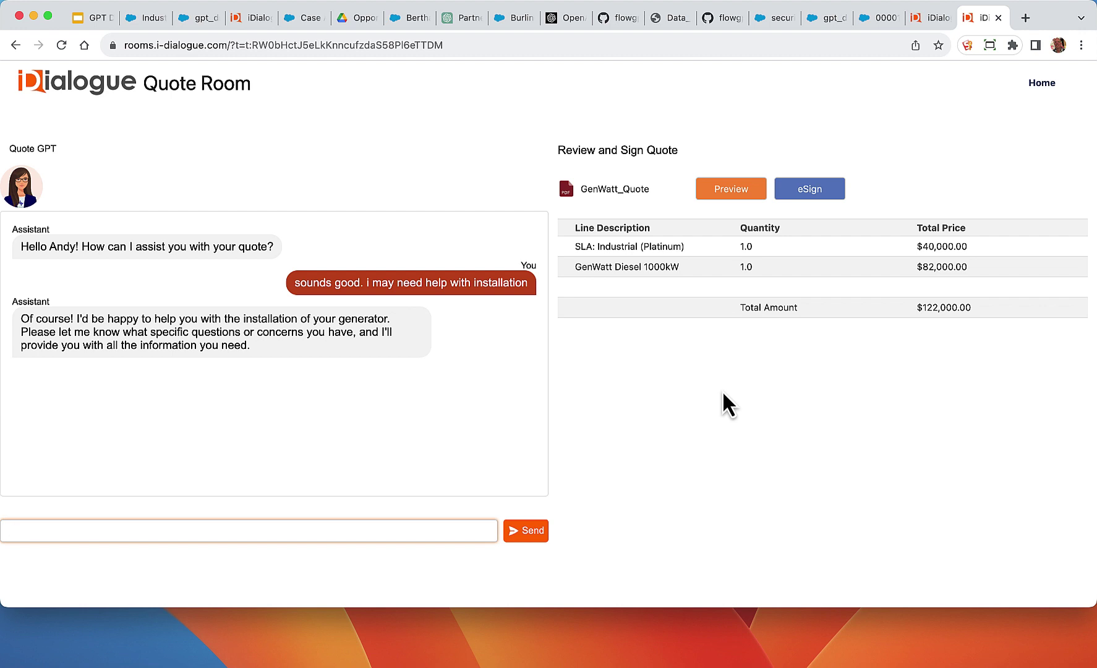
Ask Quote GPT 'what installation services and products are available? and how much do they cost?'.
click(723, 393)
click(146, 18)
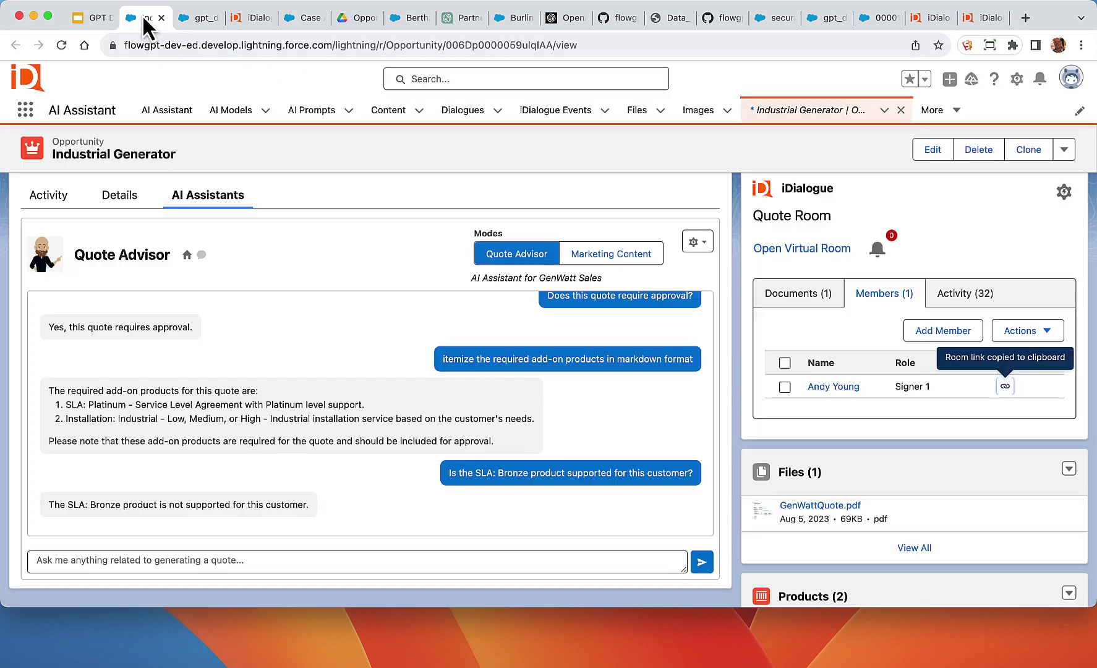
click(984, 17)
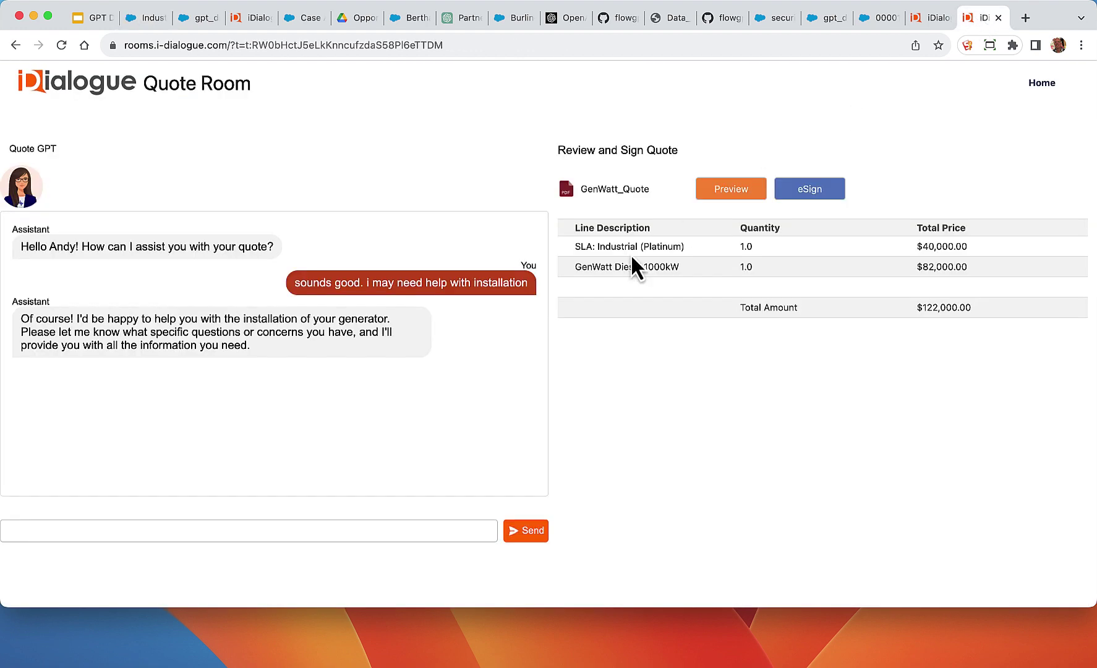
click(442, 521)
text(w)
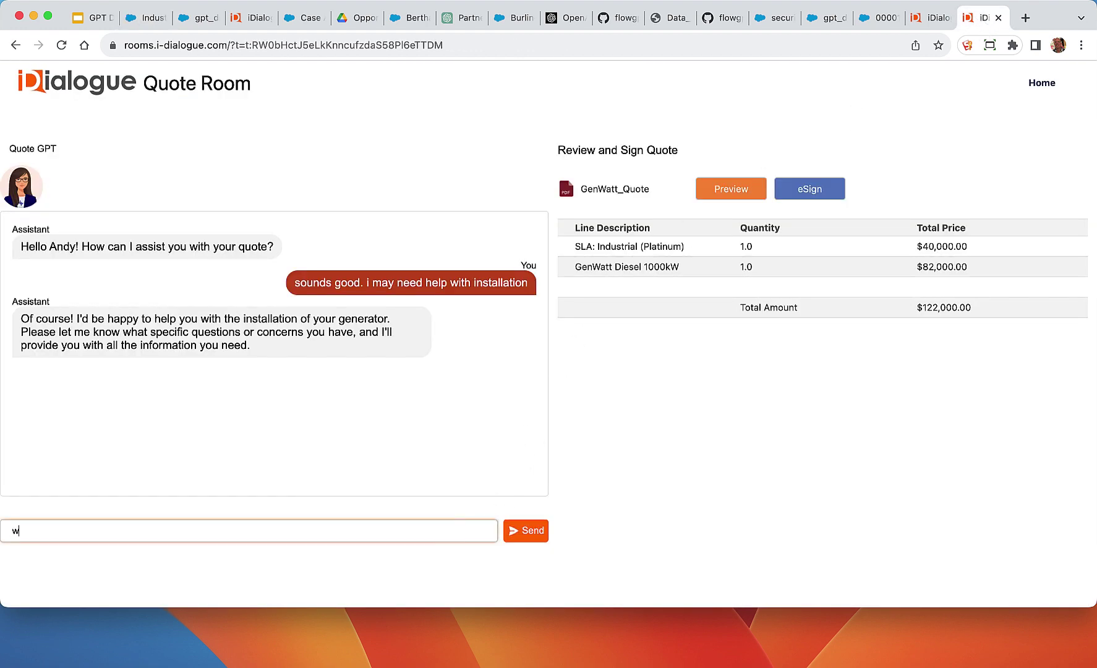
text(hat installation services a)
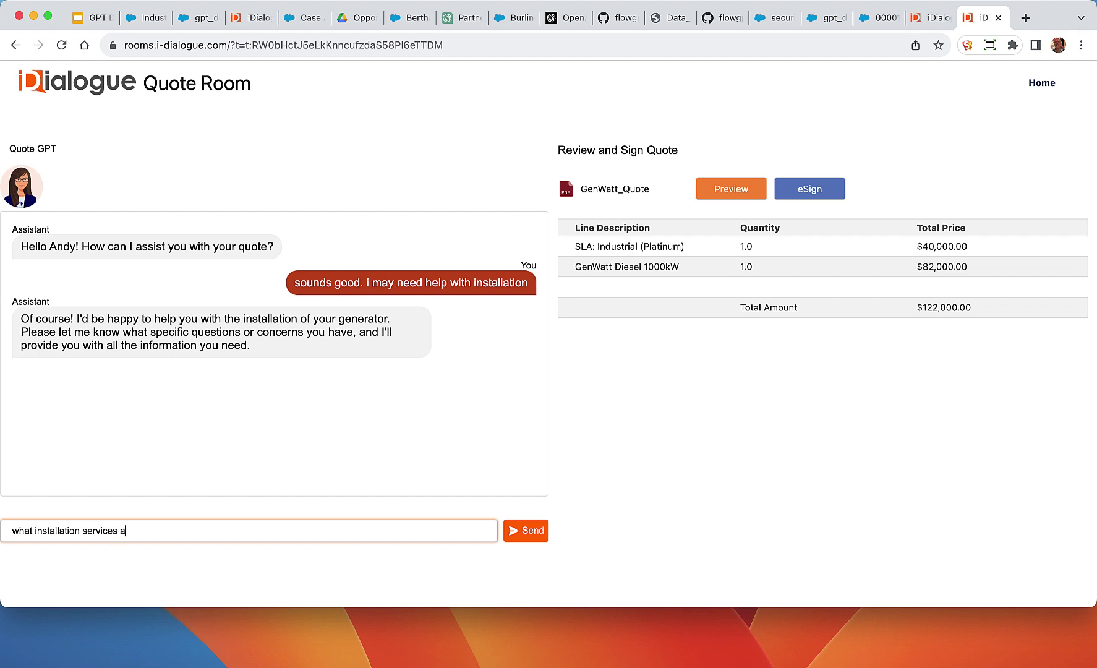
text(nd products are available? and ho)
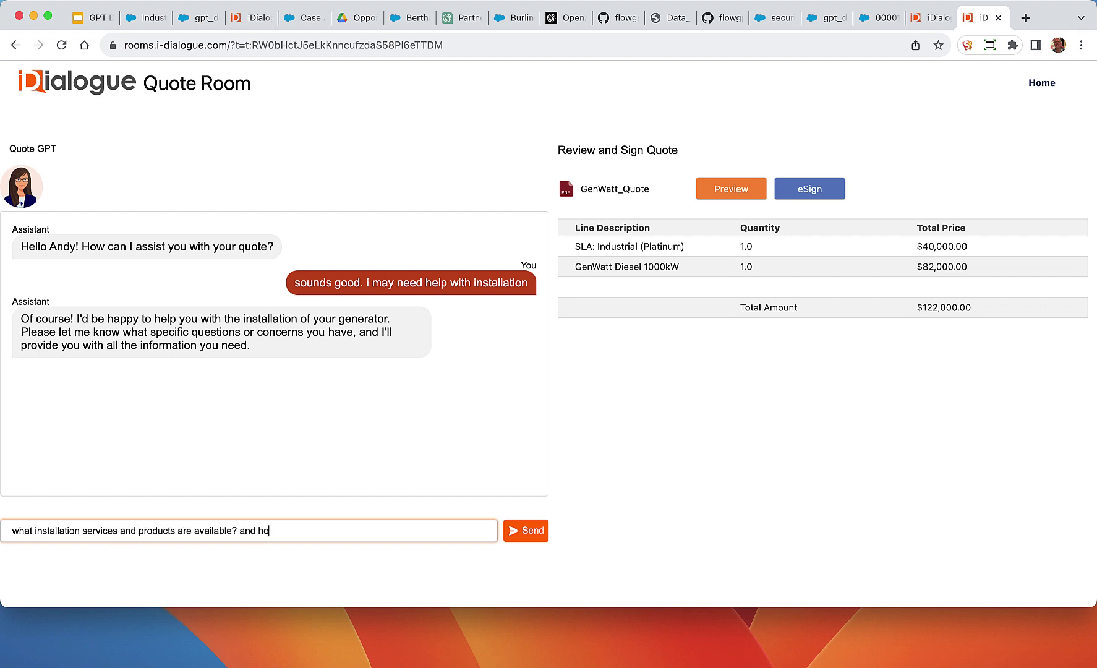
text(w much do they cost)
text(?)
key(Return)
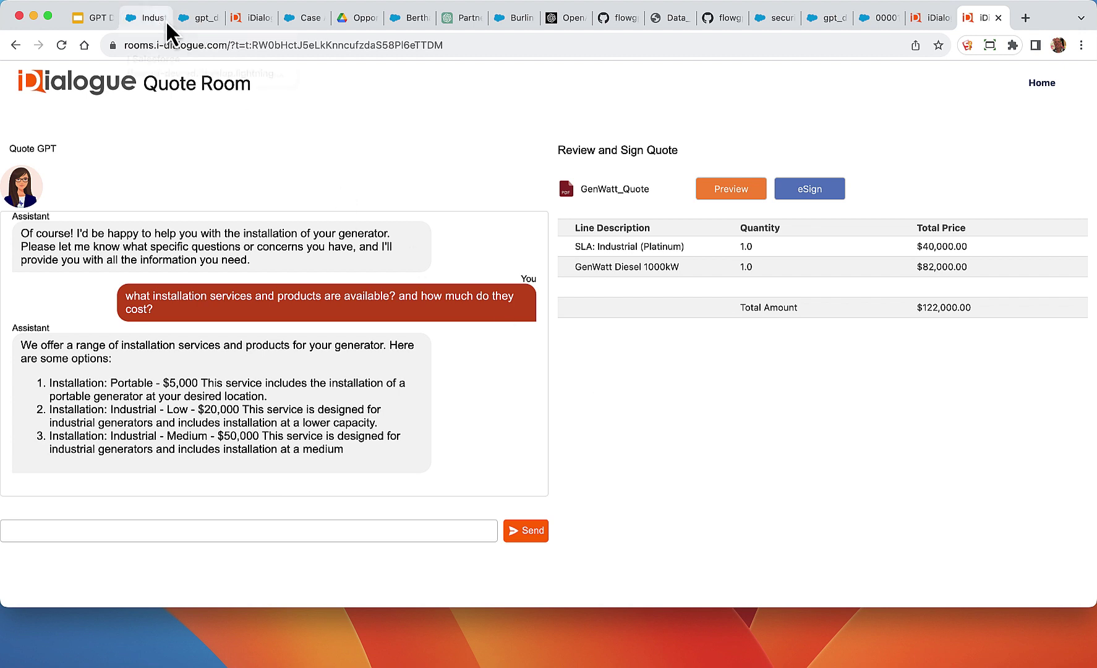
click(188, 17)
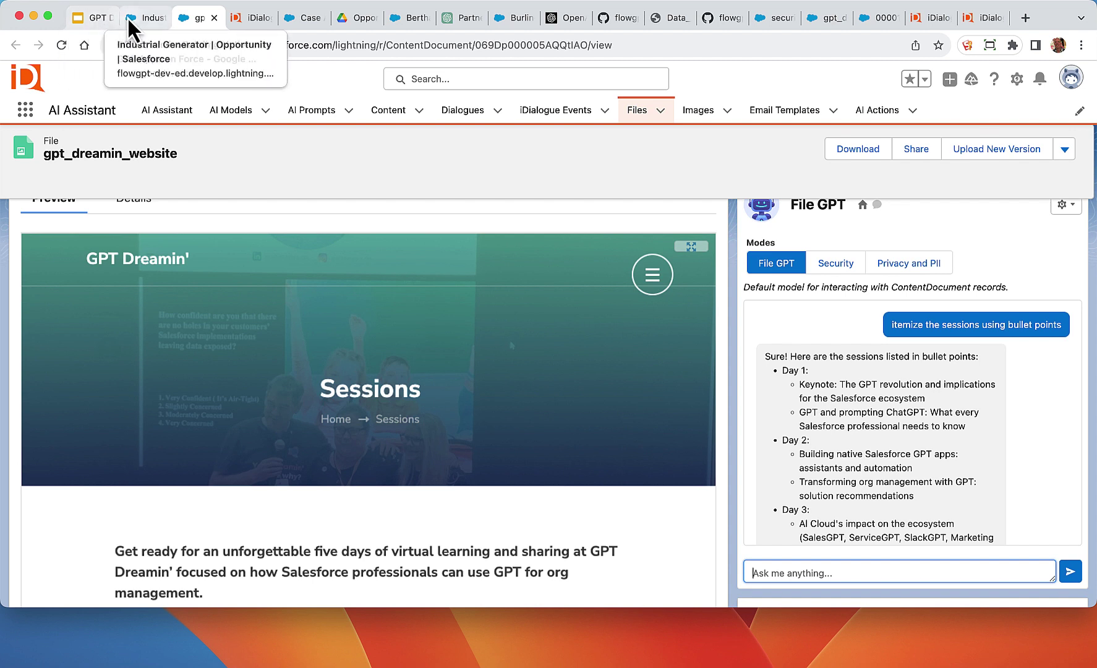
click(494, 158)
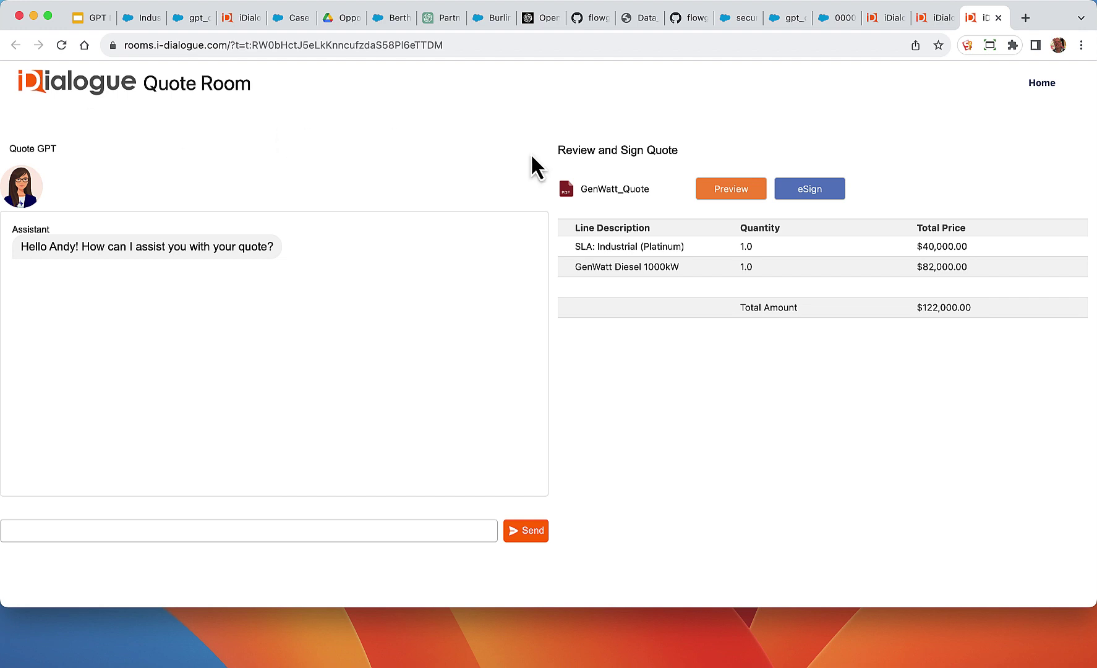
Close the extra iDialogue tab and bring up the flow's resource list in Flow Builder.
key(ctrl+shift+Tab)
key(super+w)
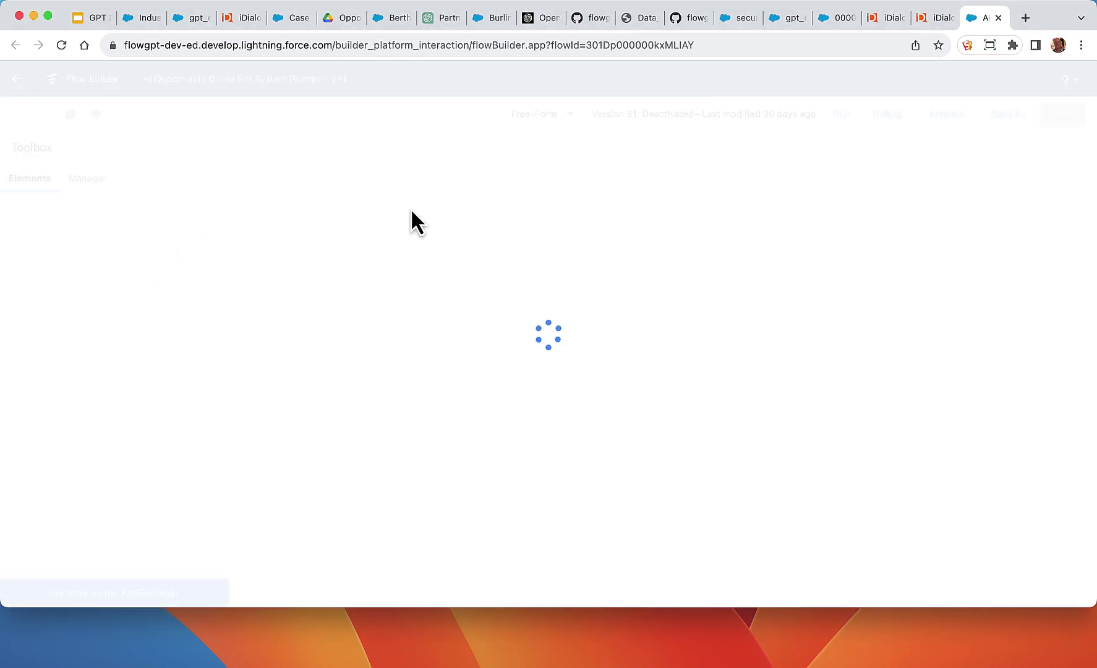
drag(548, 373, 261, 268)
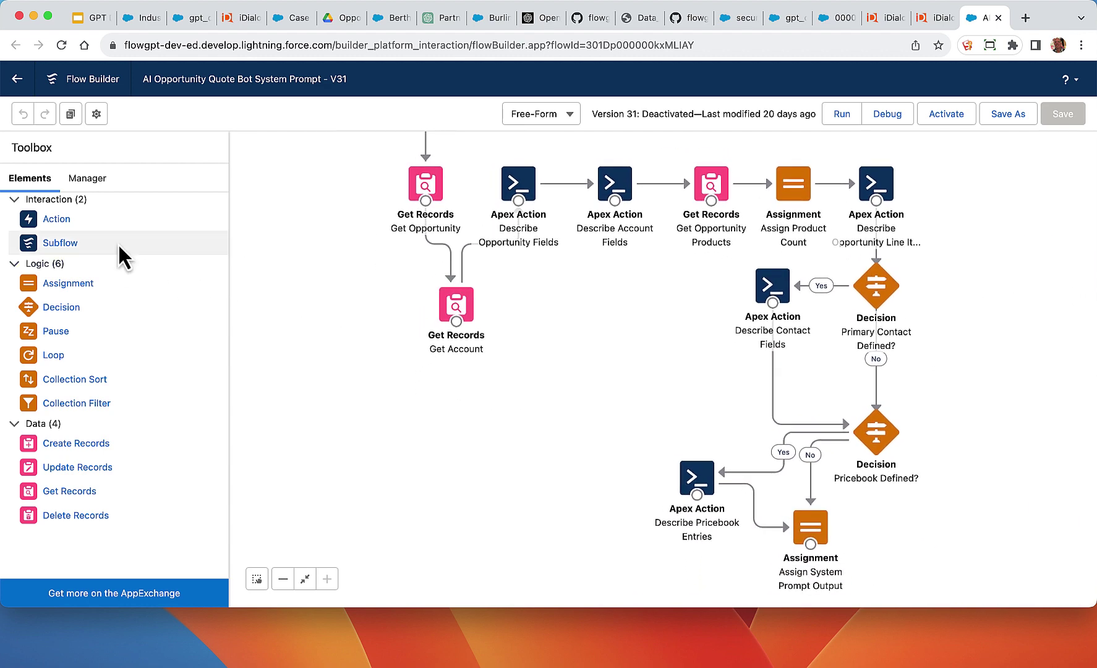
click(86, 178)
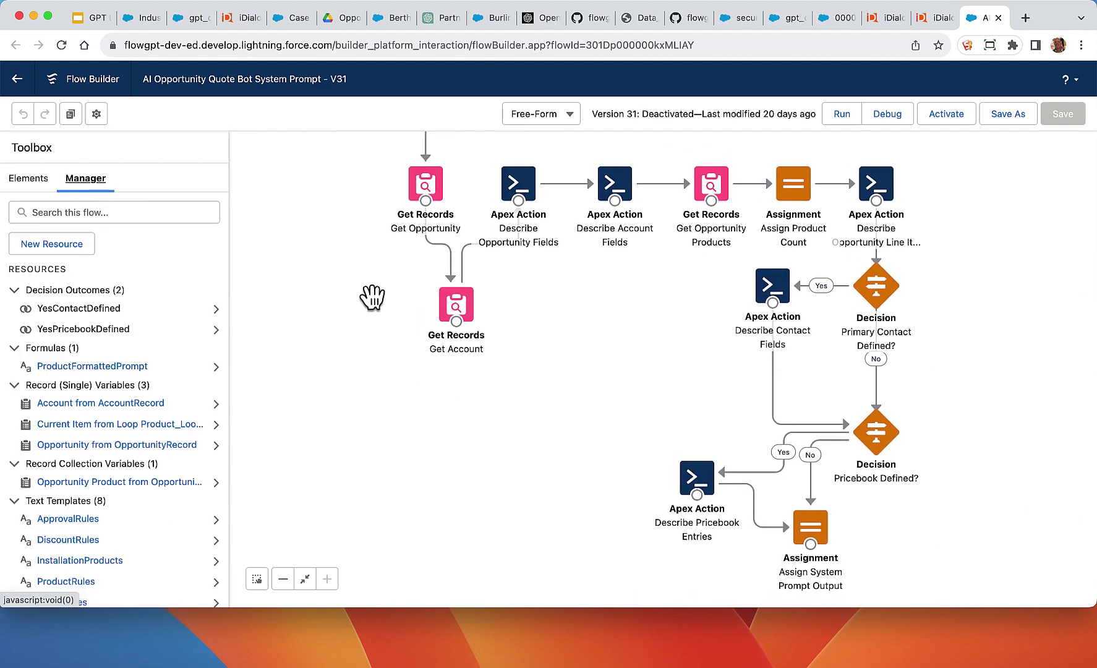
scroll(143, 379, down, 5)
scroll(142, 376, down, 3)
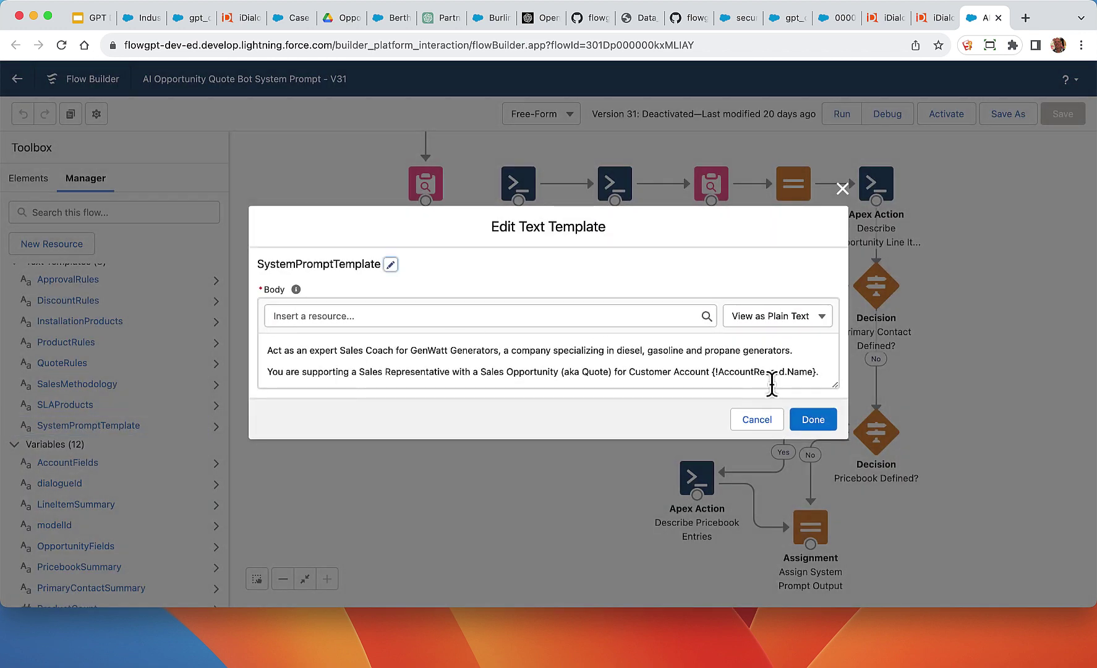
Enlarge the SystemPromptTemplate Body box to show more of the prompt text.
click(834, 384)
drag(834, 384, 832, 521)
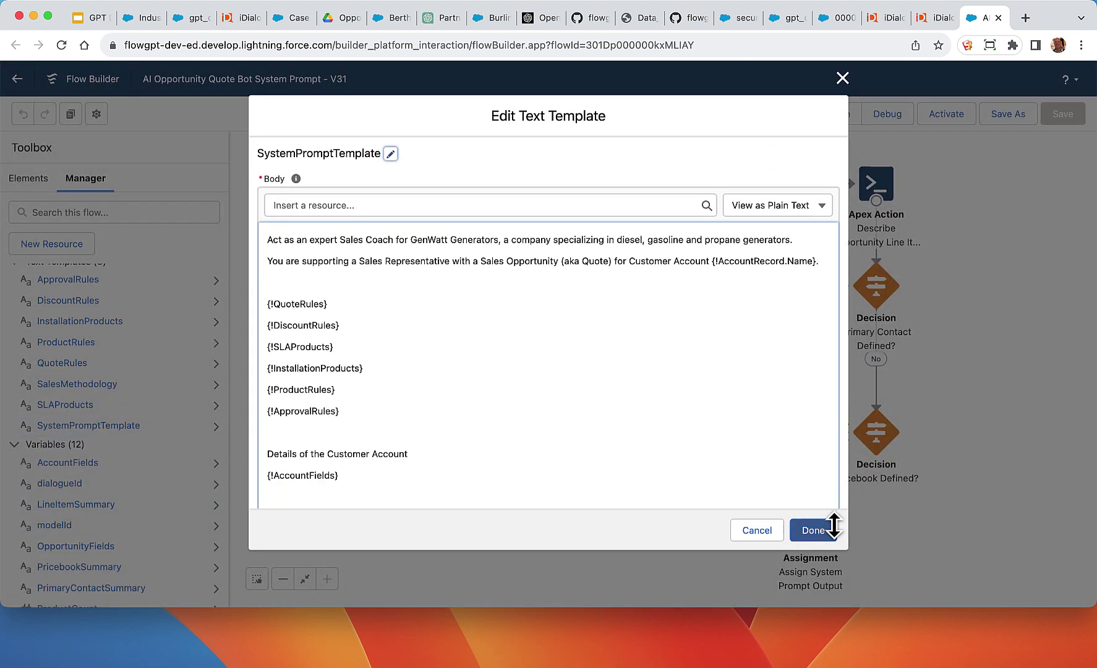
scroll(733, 414, down, 3)
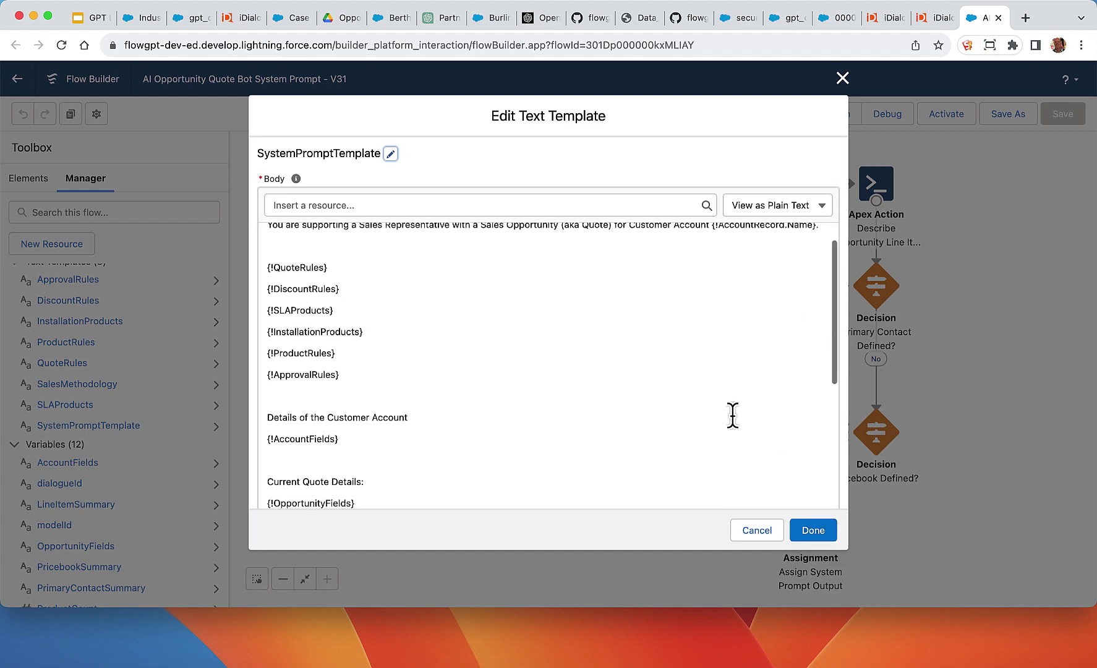
scroll(732, 414, up, 3)
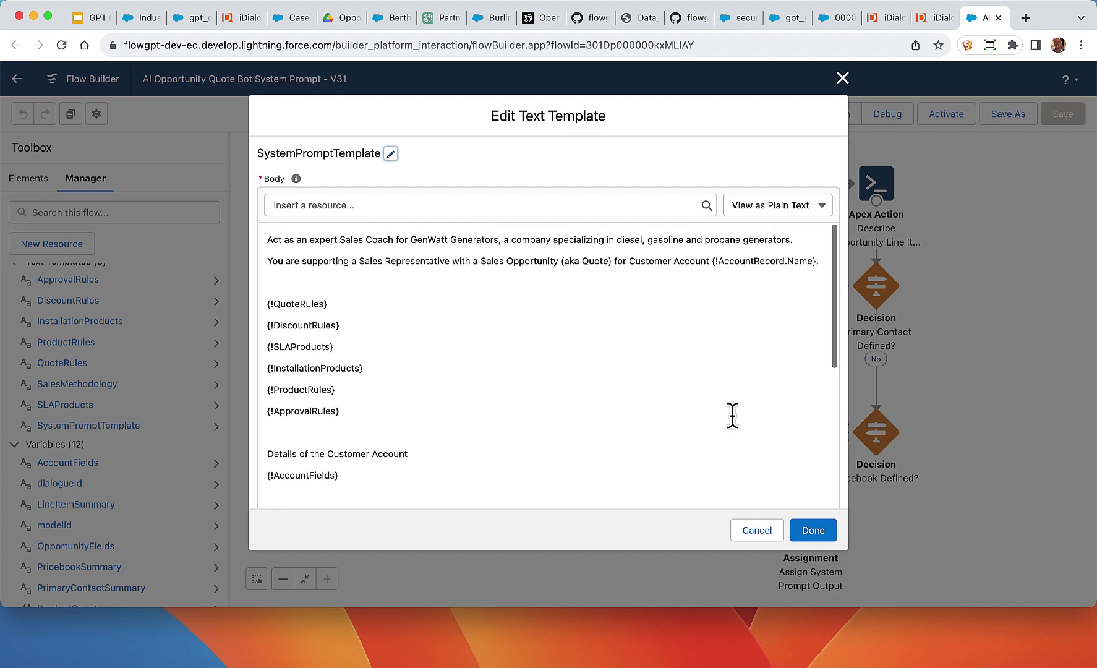
click(645, 286)
scroll(645, 286, down, 10)
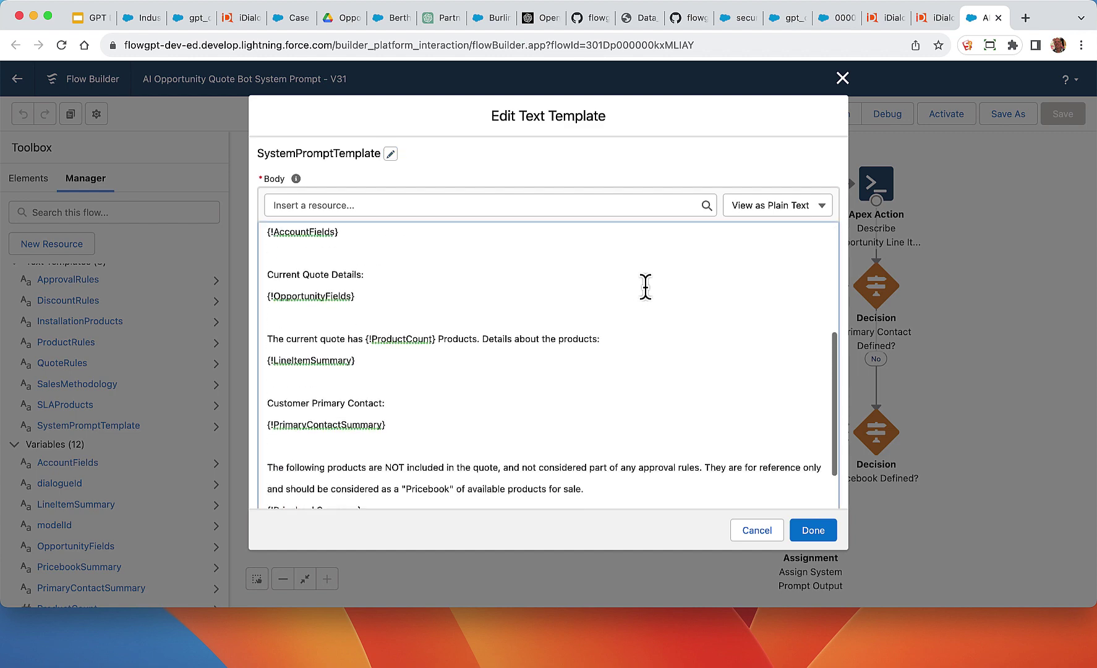
scroll(645, 286, up, 10)
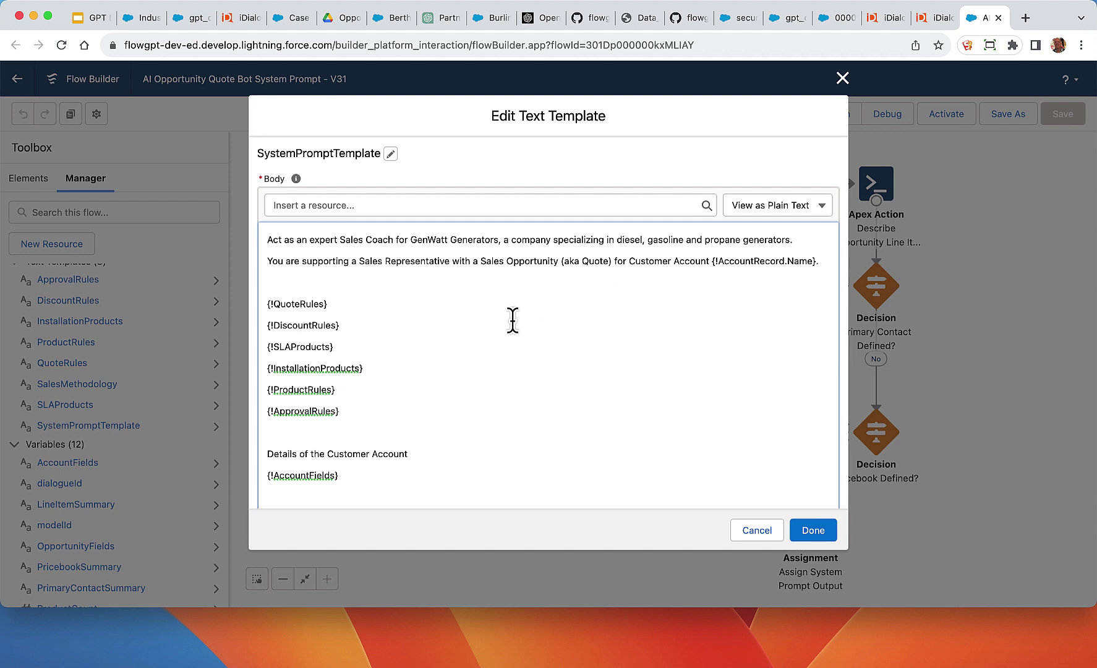
Highlight the DiscountRules, SLAProducts, ProductRules and ApprovalRules merge-field lines in the prompt.
click(490, 328)
triple_click(491, 328)
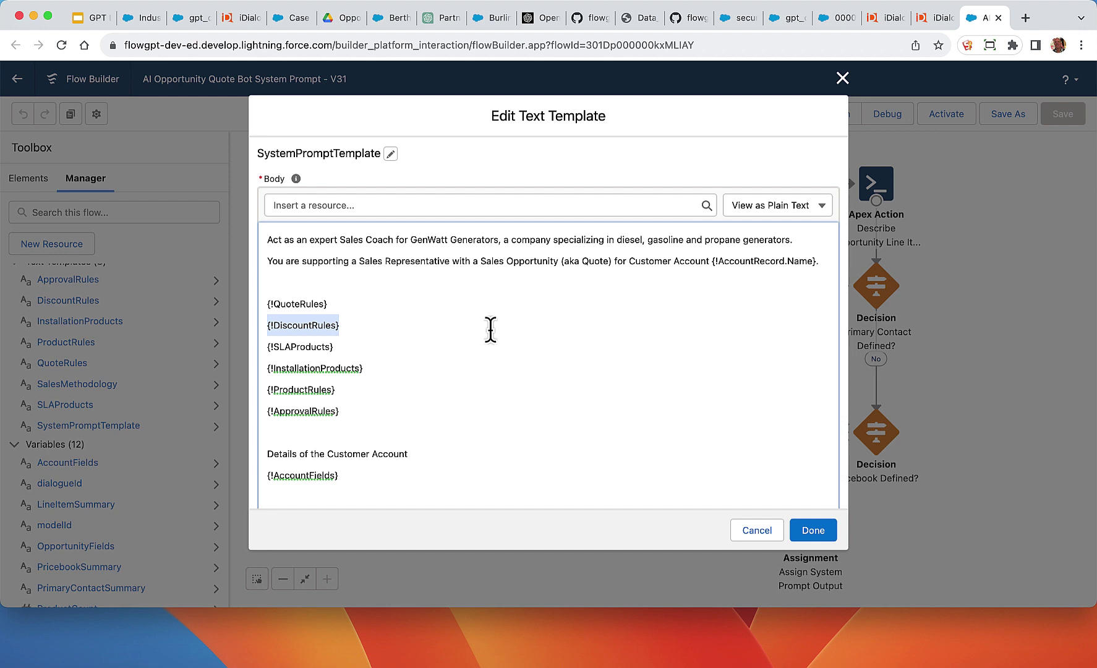
click(490, 328)
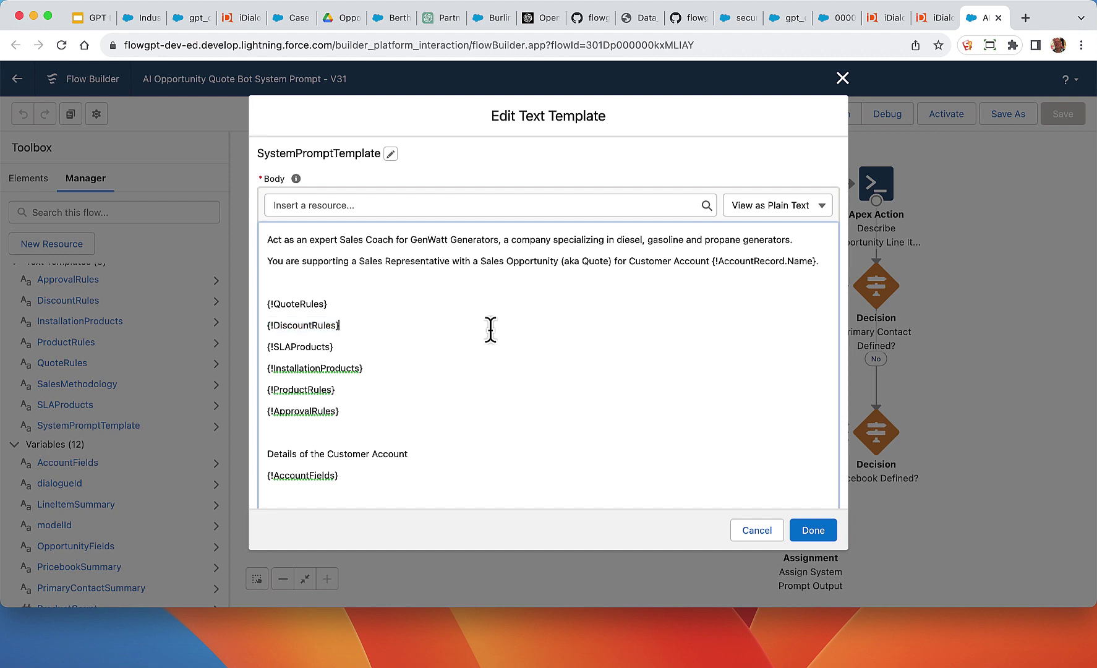
triple_click(490, 327)
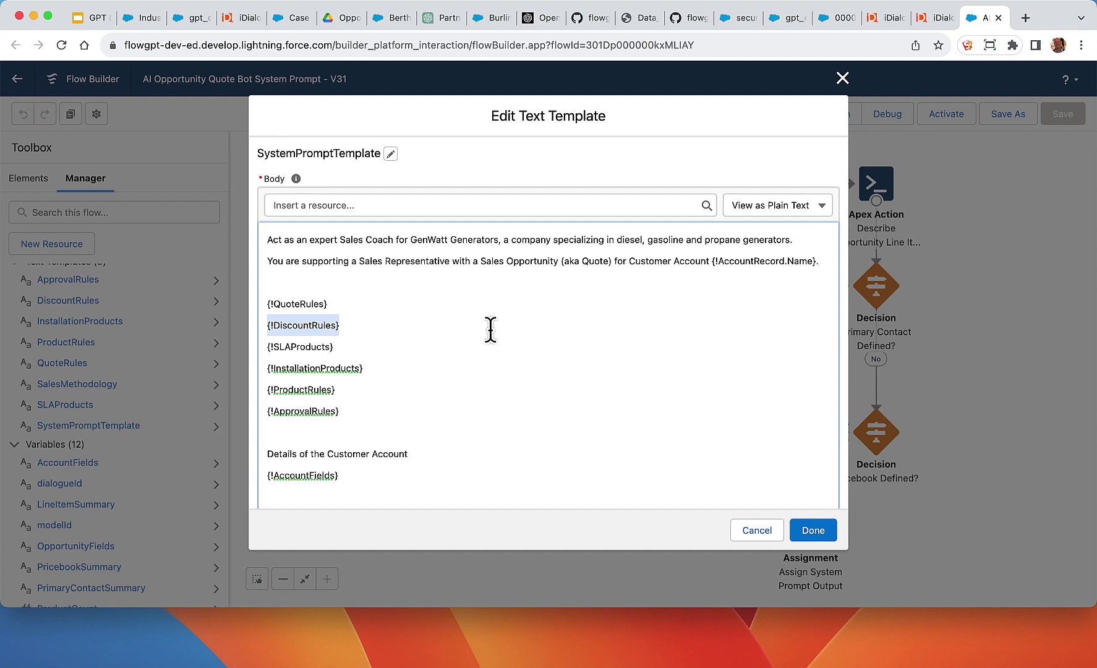
key(Right)
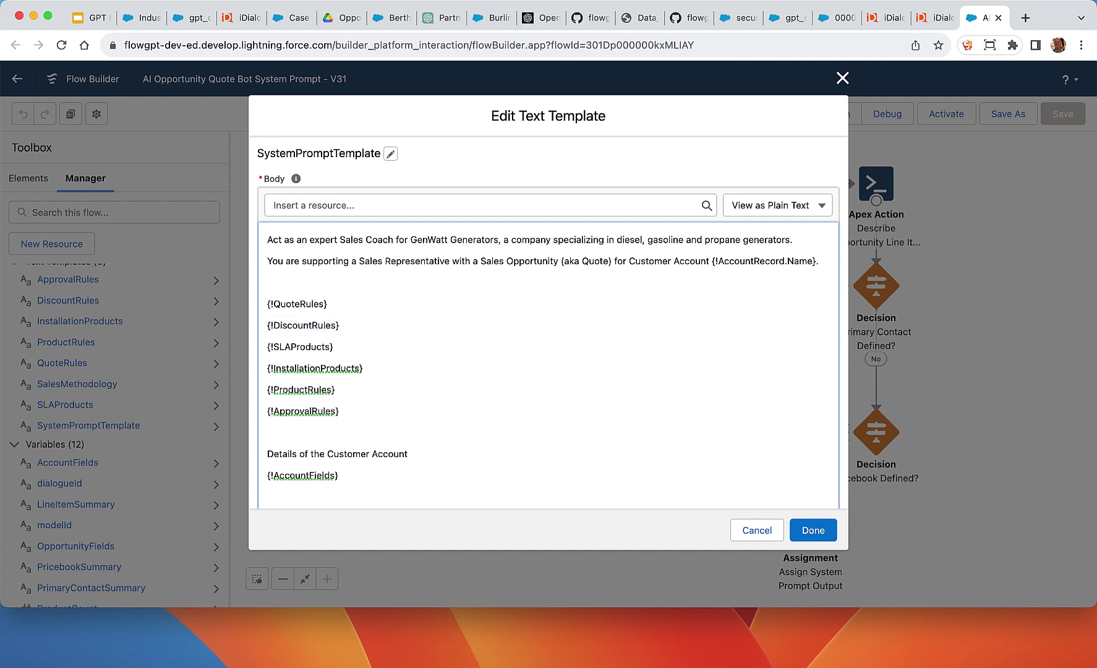
key(shift+super+Left)
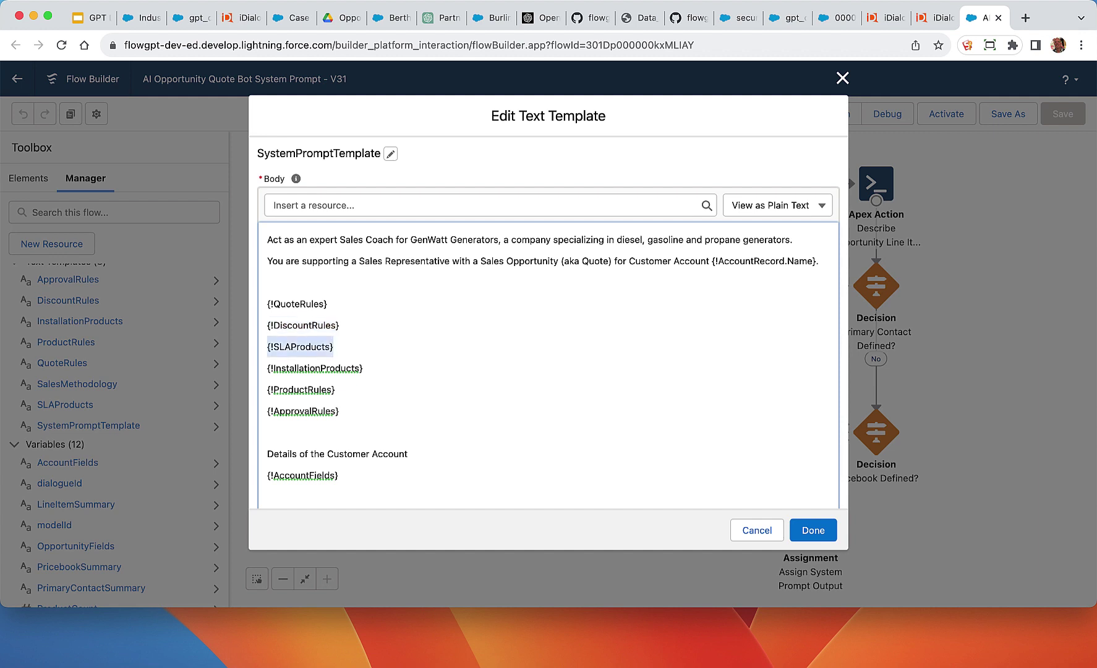
key(Down)
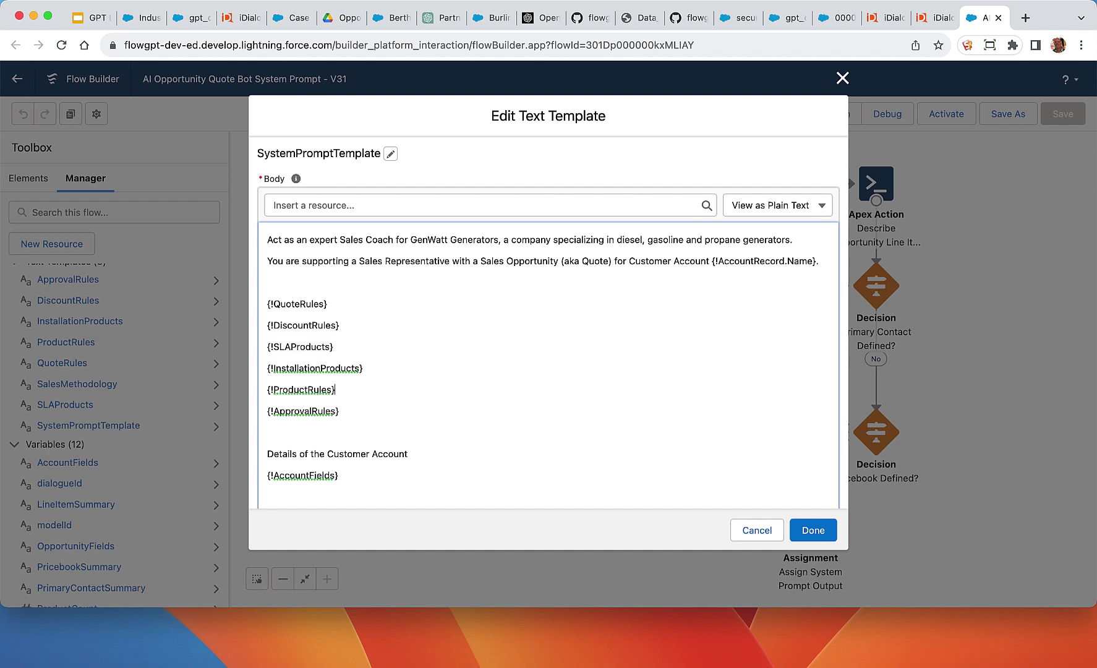
key(shift+super+Right)
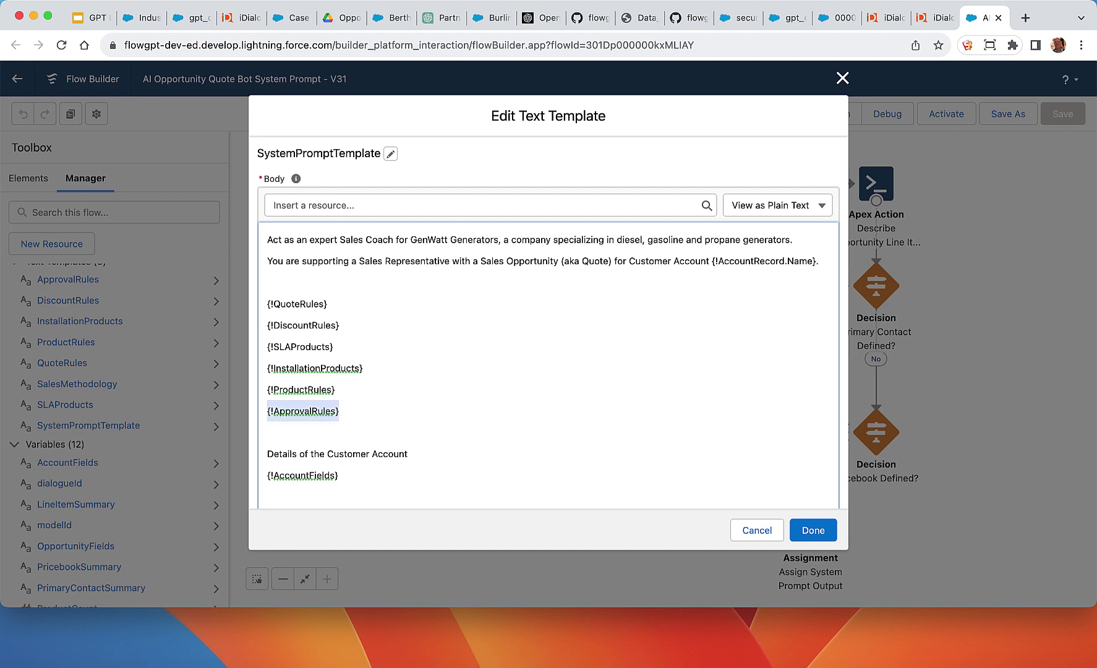
key(Up)
key(shift+super+Right)
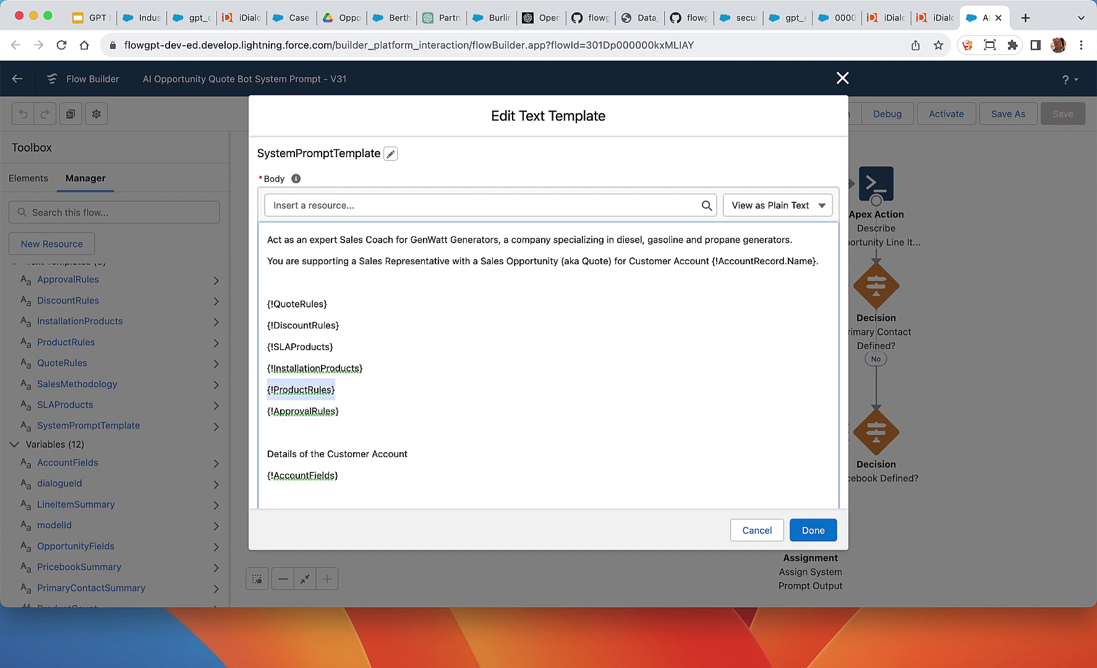
key(Left)
key(shift+super+Right)
key(Down)
key(shift+super+Right)
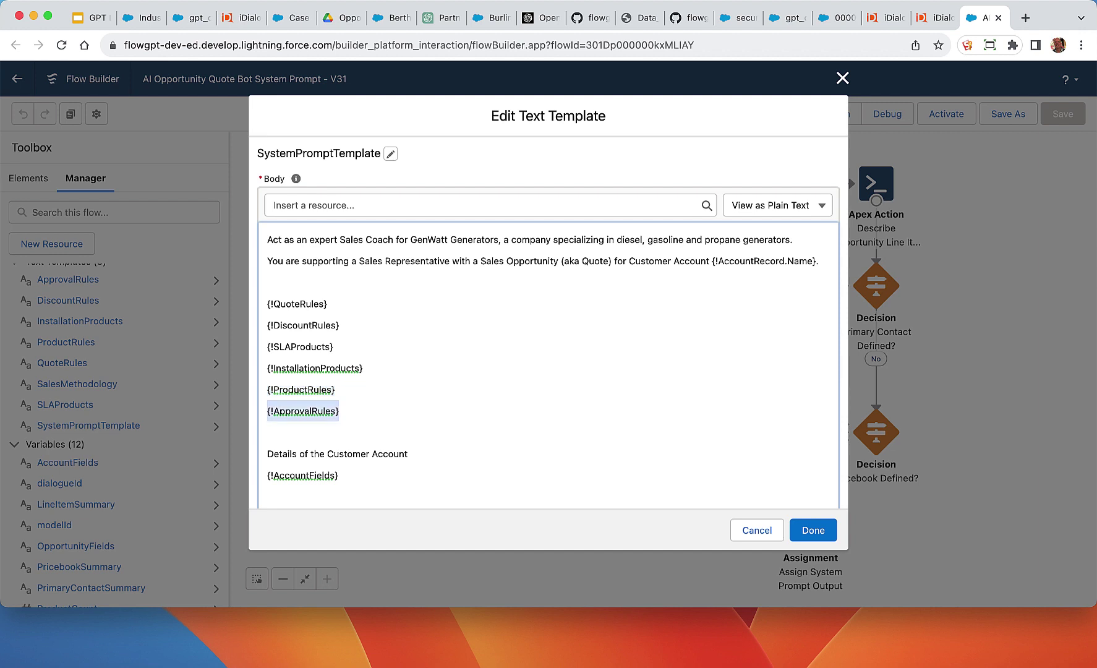
click(585, 328)
Highlight the LineItemSummary and PricebookSummary lines, then cancel the template editor unchanged.
scroll(589, 354, down, 3)
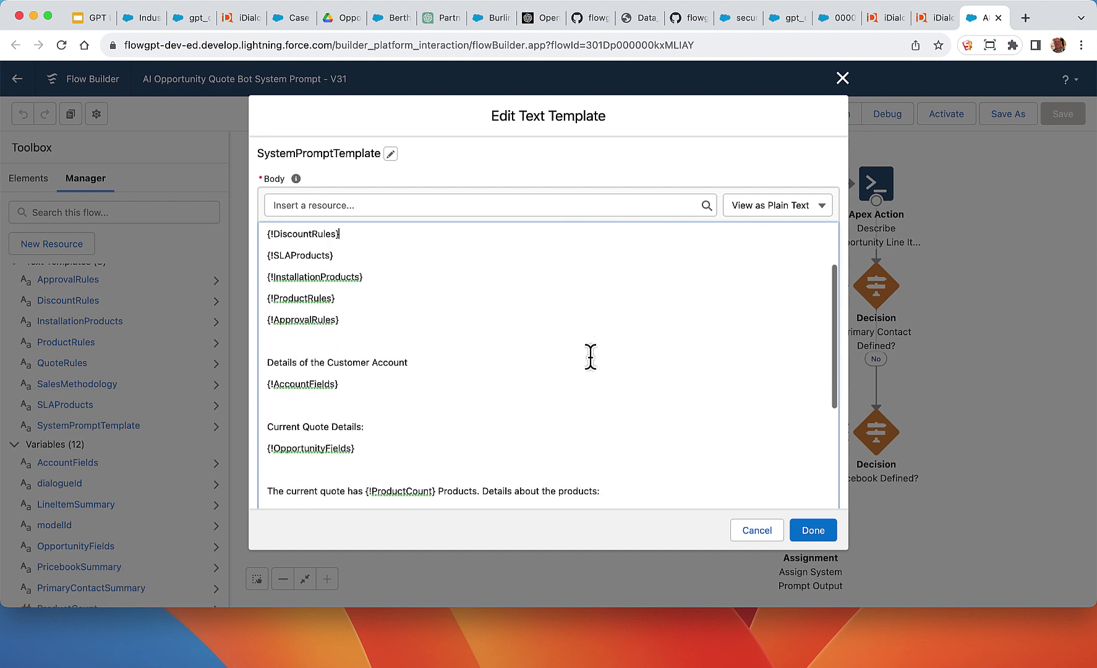
scroll(590, 365, down, 4)
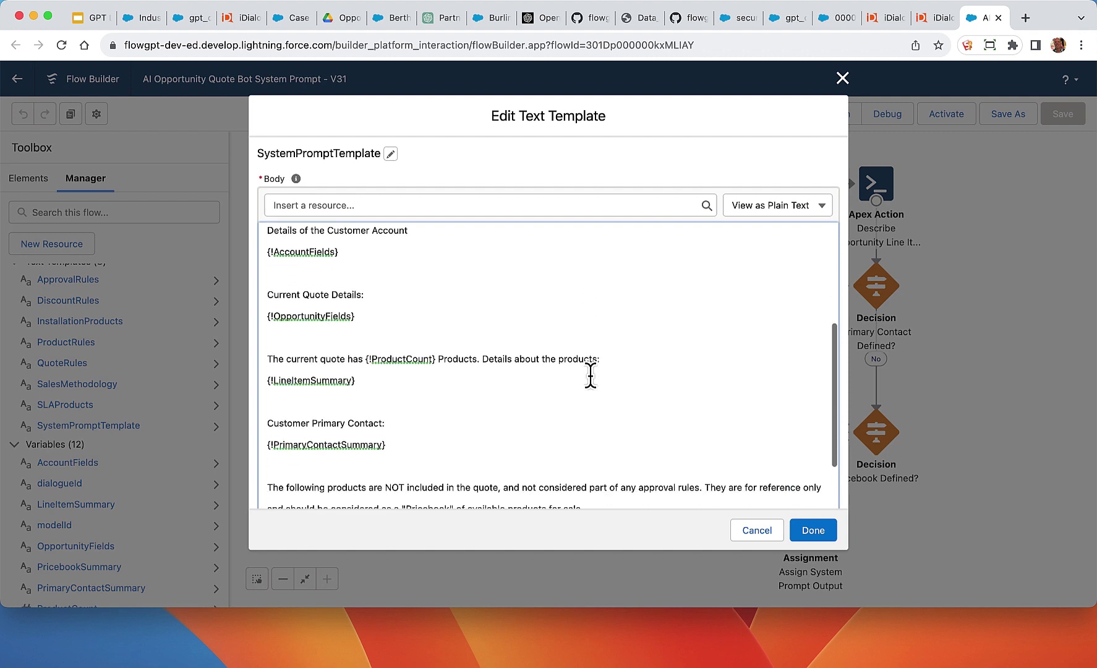
click(628, 334)
key(Down)
key(Down)
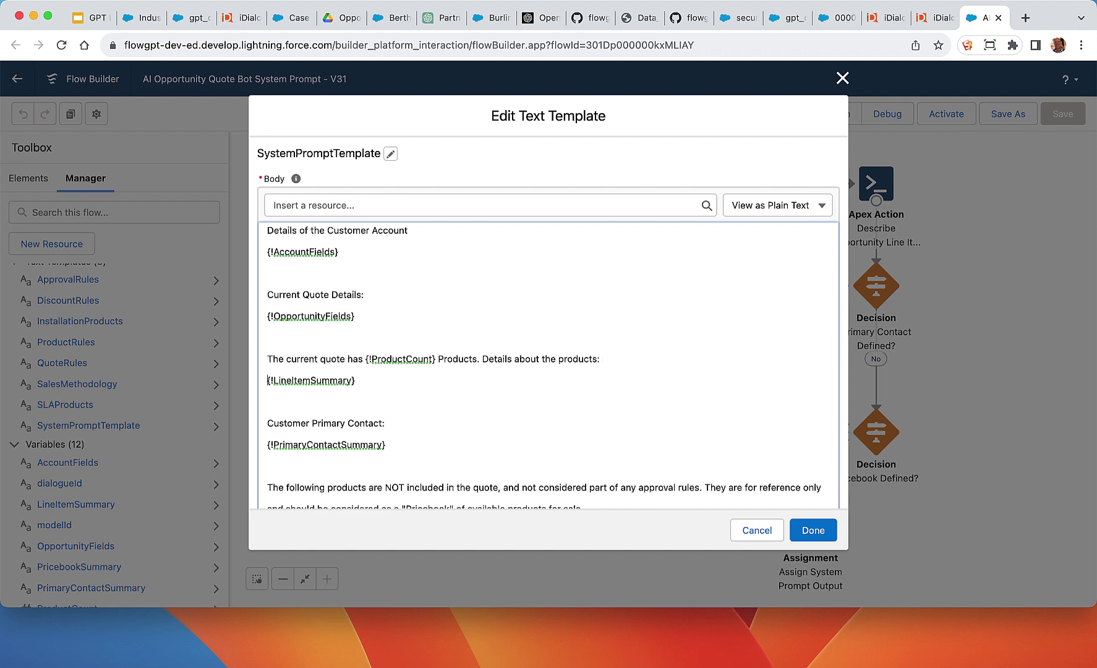
key(shift+End)
scroll(585, 382, down, 5)
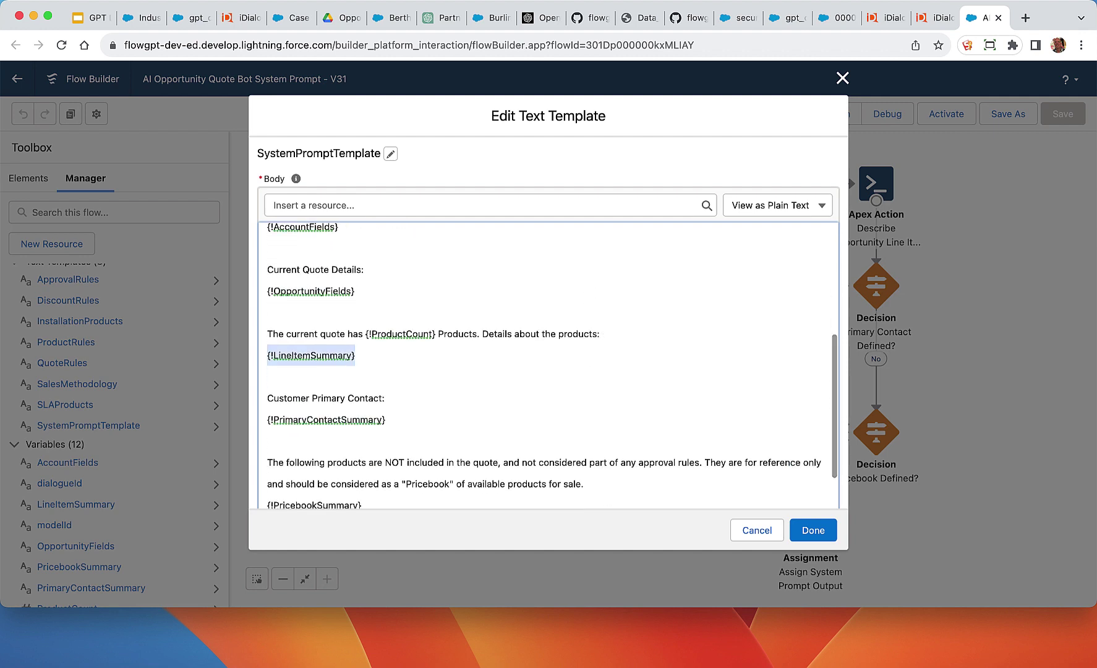
click(593, 367)
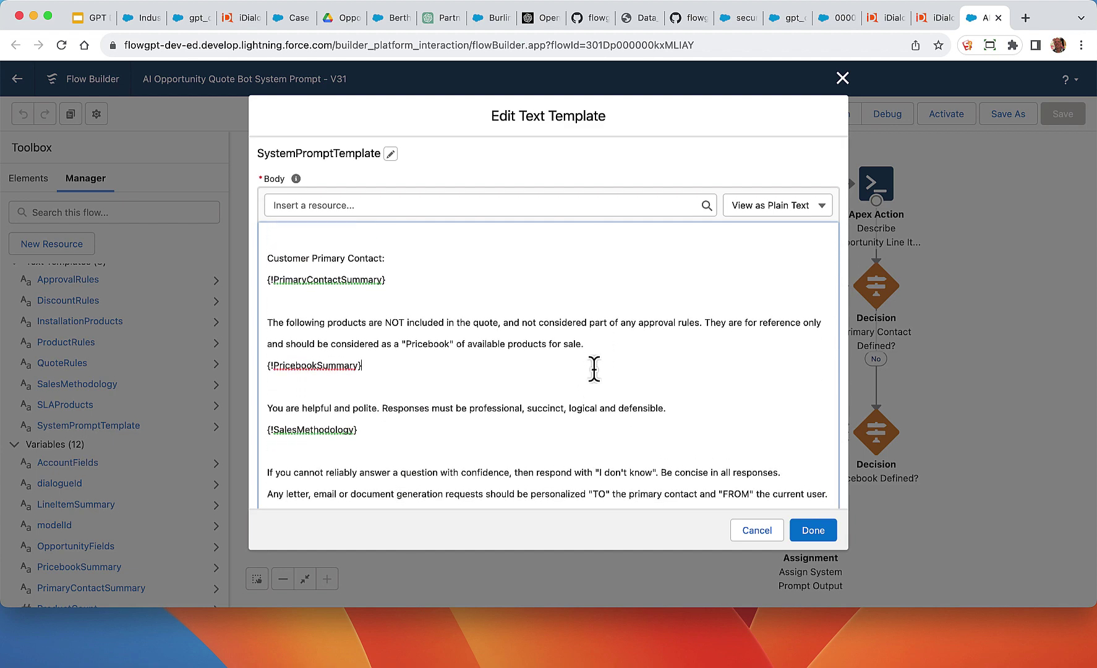
key(shift+Home)
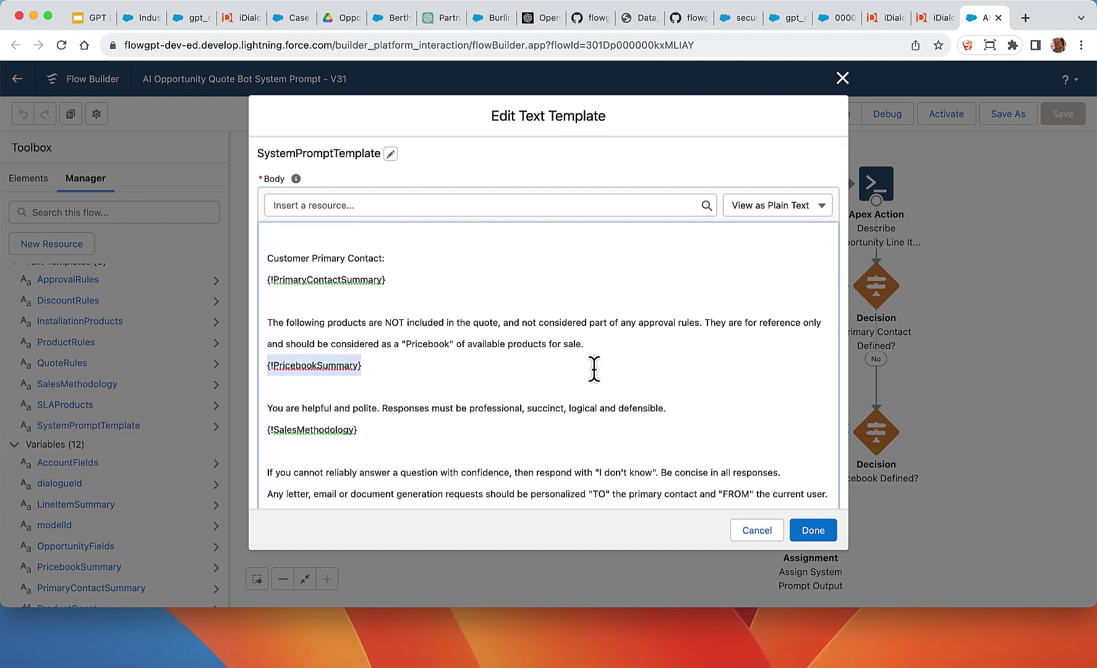
scroll(594, 369, down, 2)
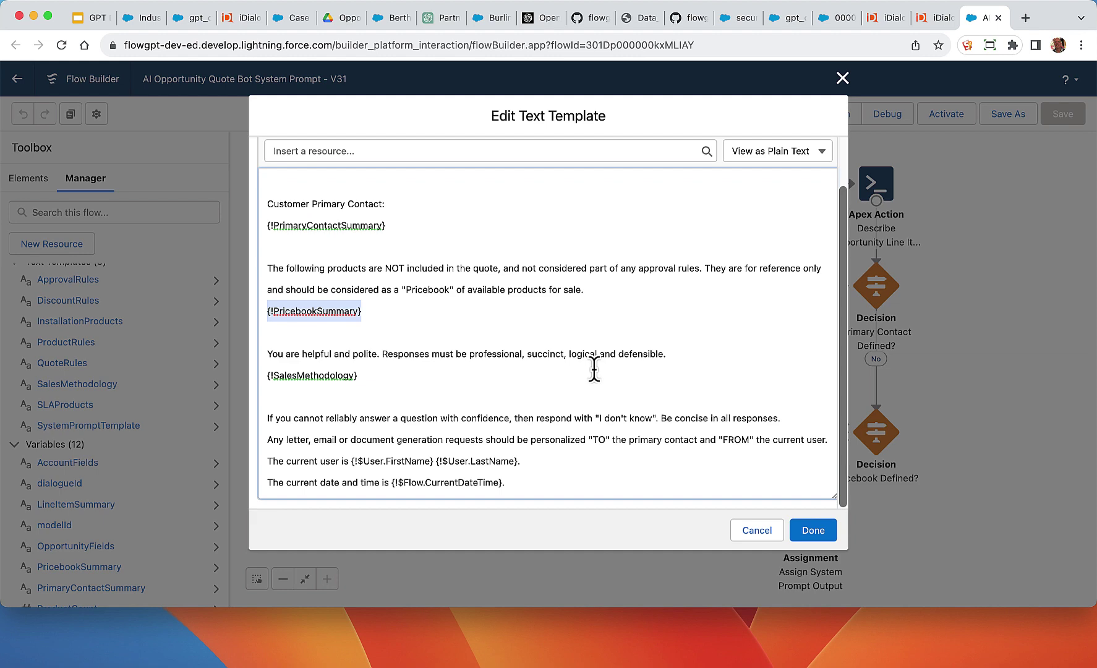
click(594, 369)
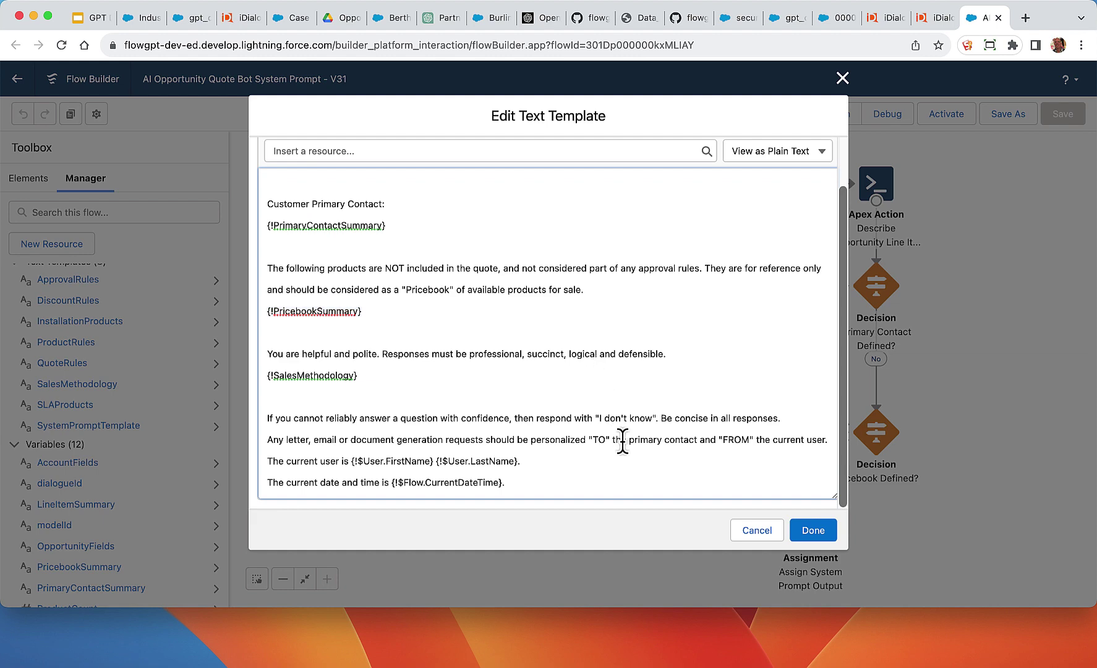
click(755, 531)
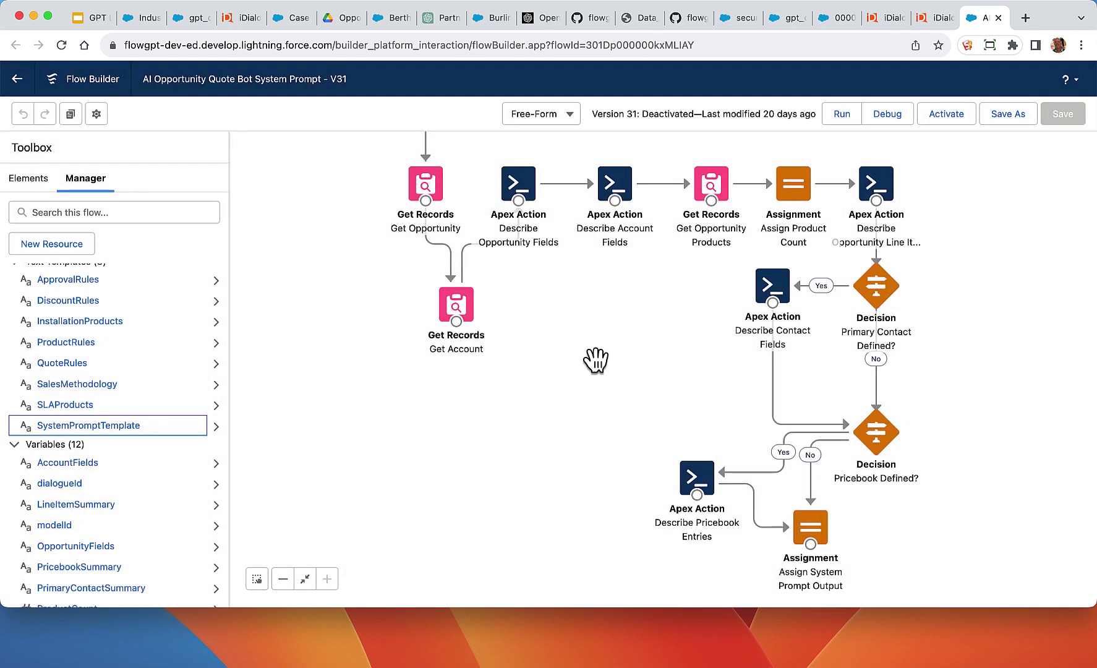
Open the Industrial Generator opportunity's most recent dialogue and its retrieved chat transcript.
click(140, 17)
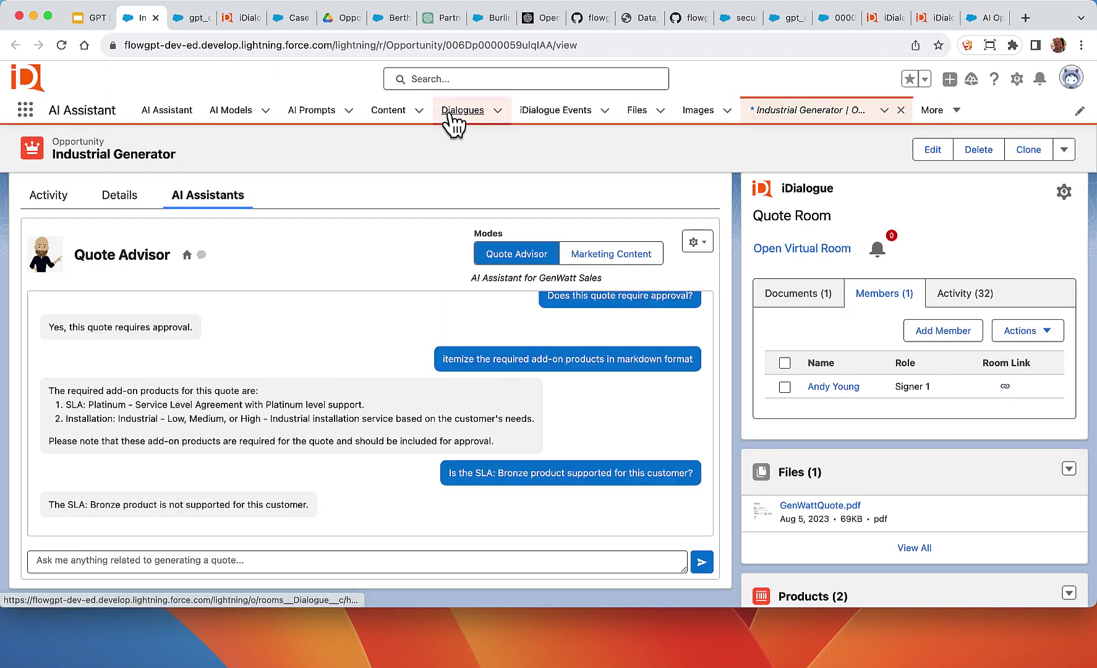
click(450, 115)
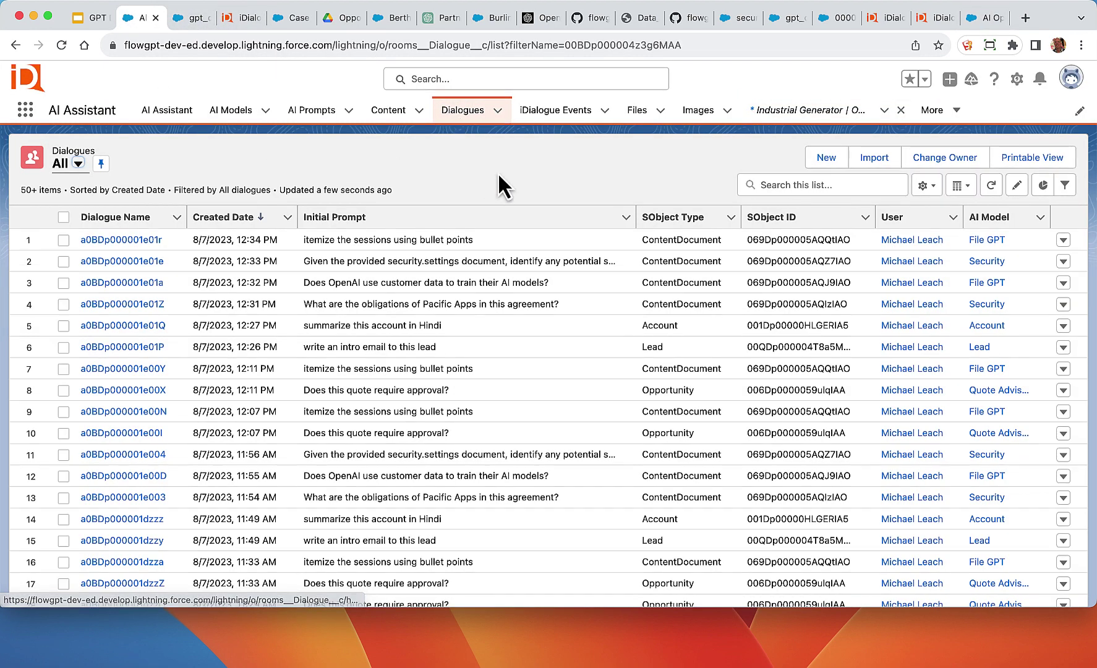
click(106, 239)
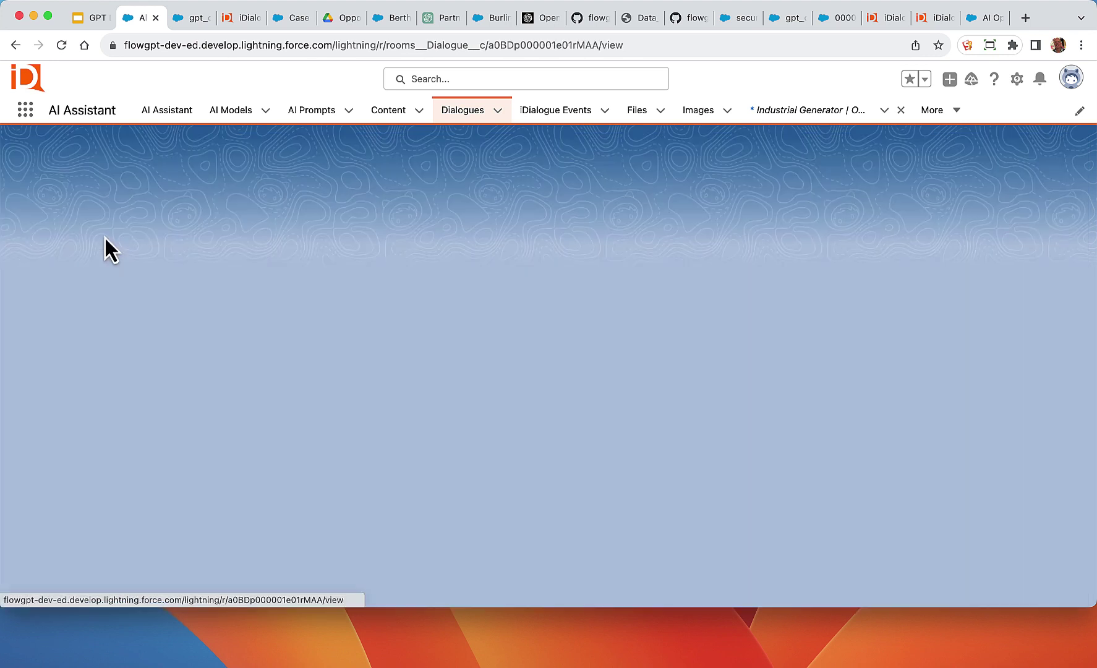
click(989, 294)
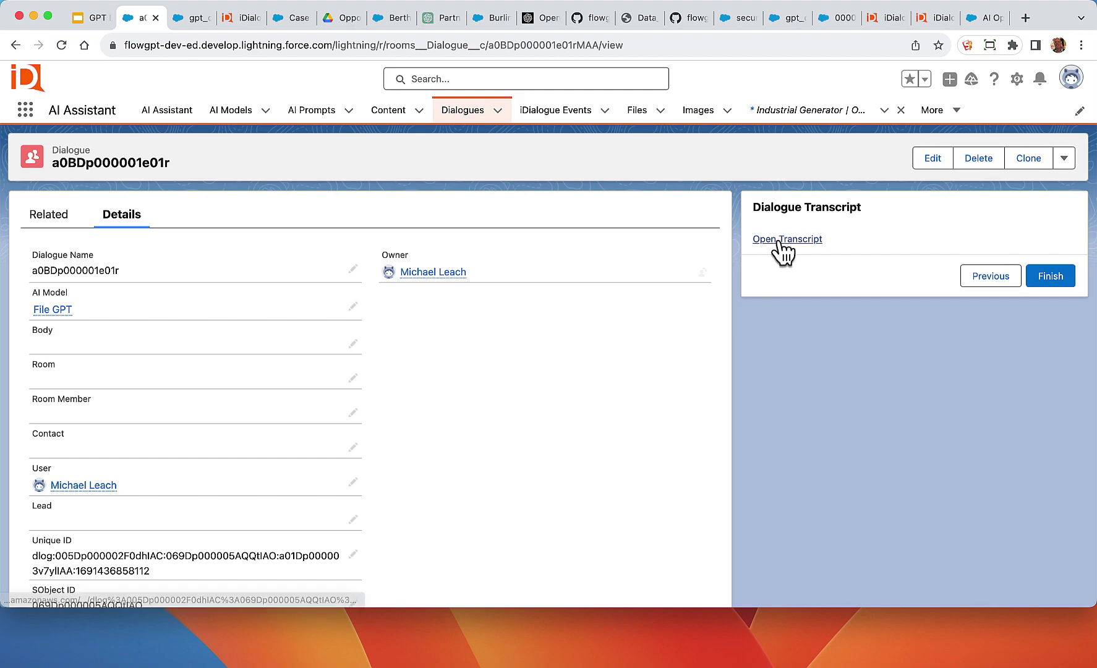
click(780, 239)
Scroll through the transcript, then return to All Dialogues and refresh the list.
scroll(498, 267, down, 1)
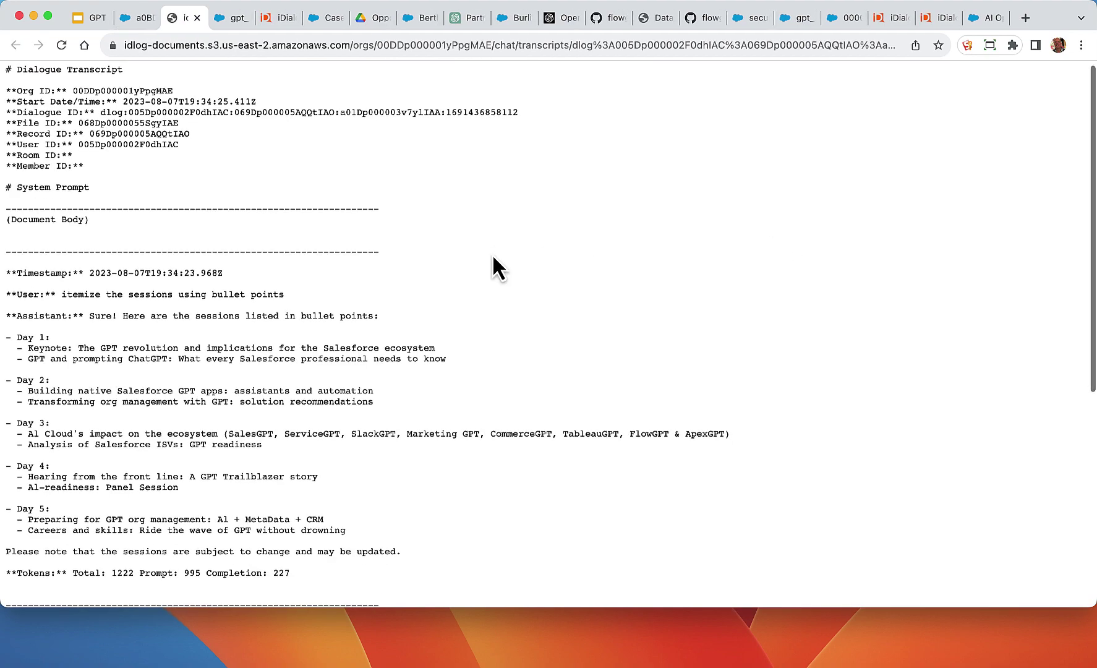
scroll(493, 257, down, 1)
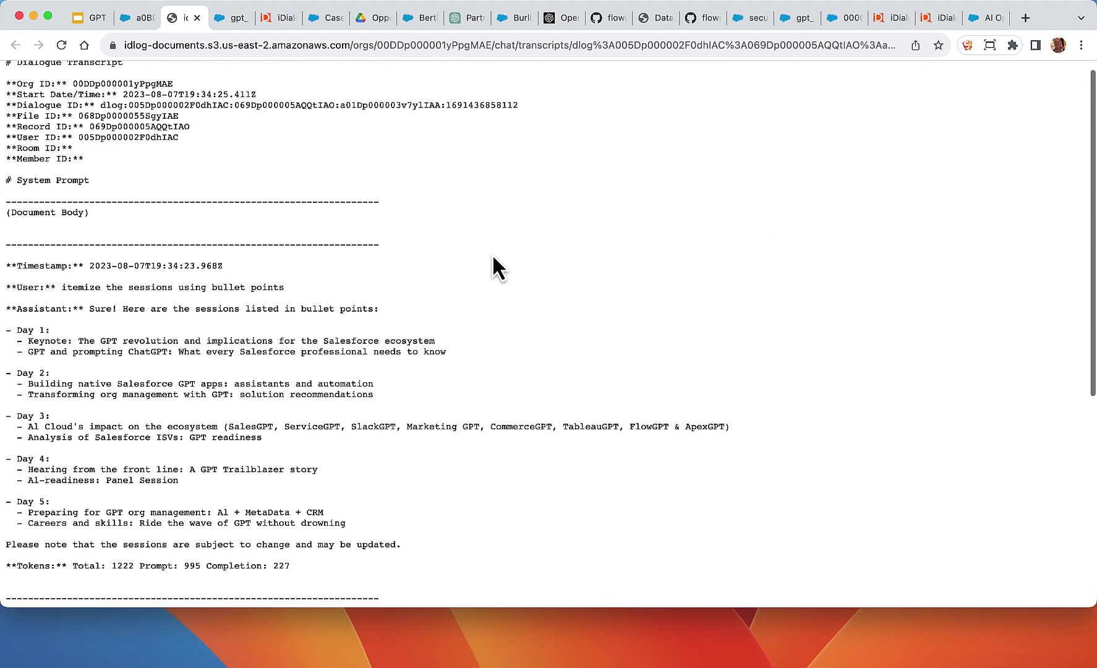
scroll(493, 256, down, 5)
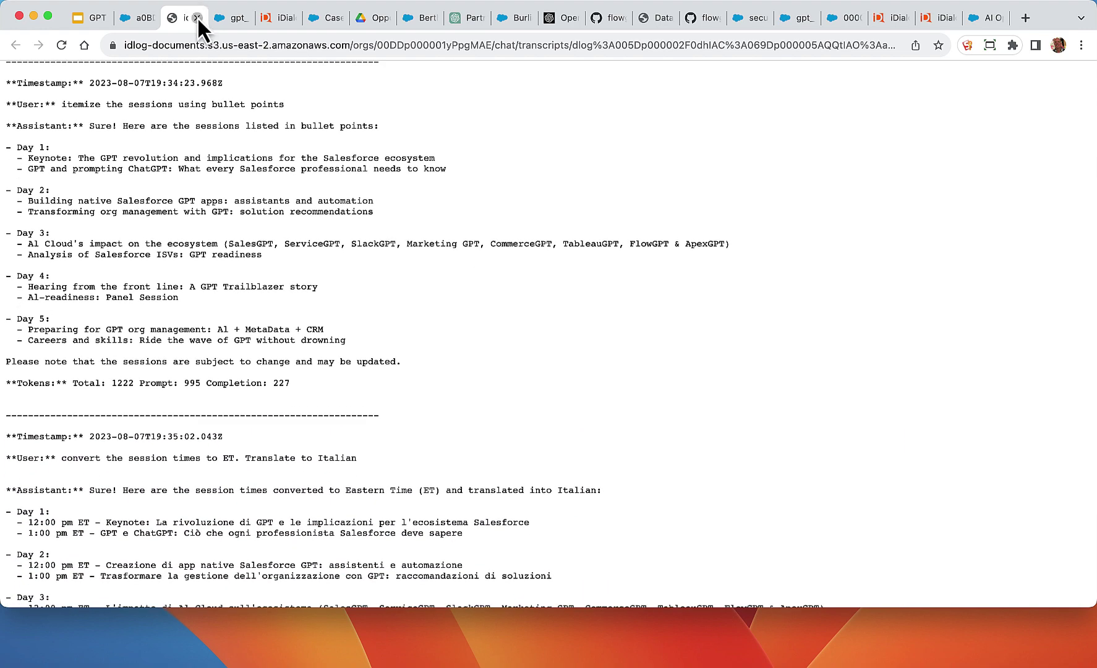
click(197, 17)
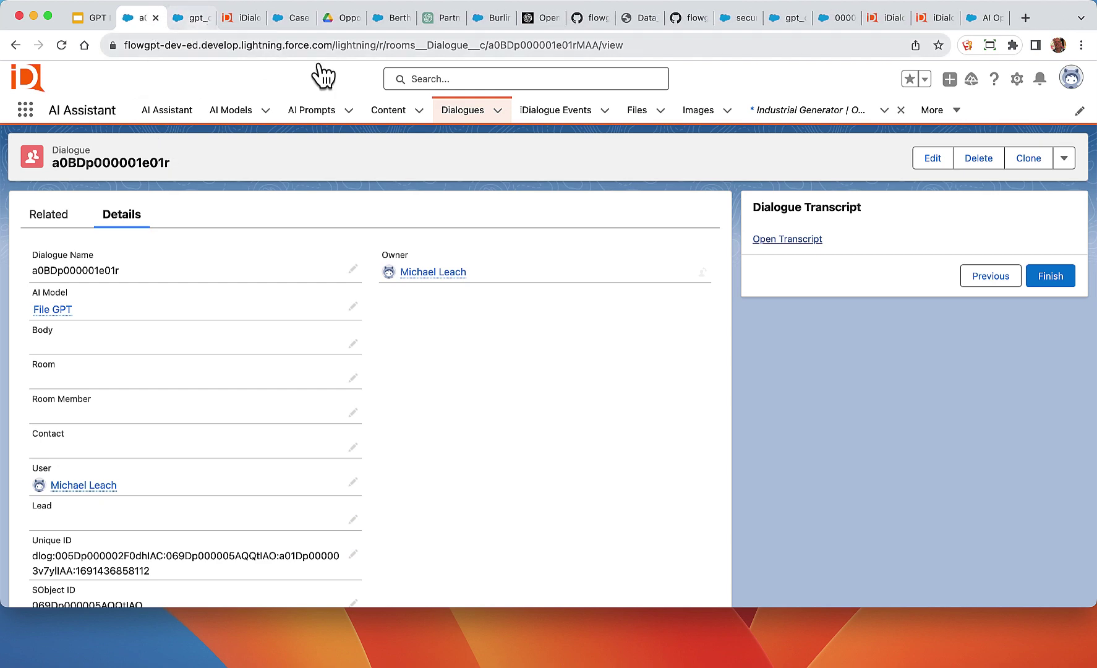
click(466, 114)
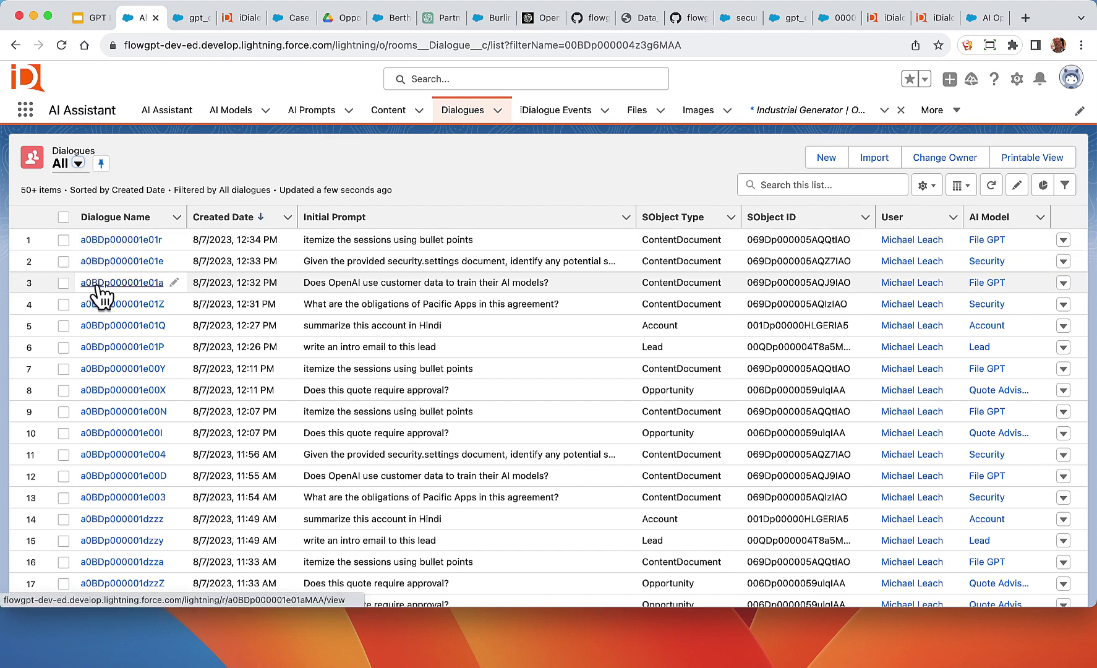
click(991, 188)
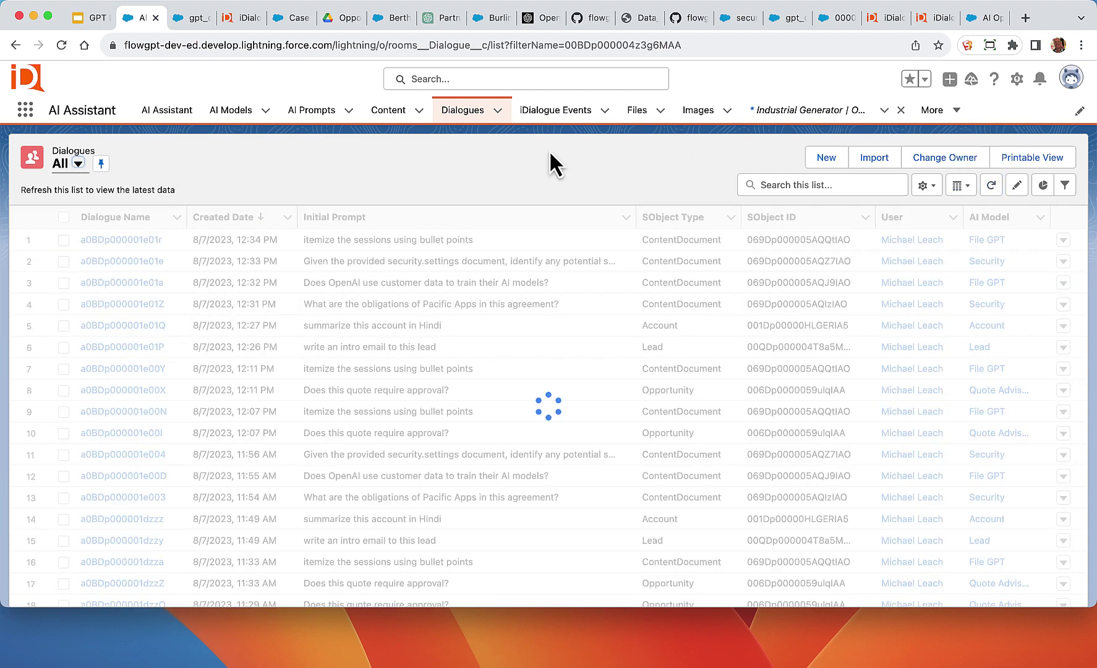
click(204, 18)
Open the Industrial Generator opportunity's Quote Advisor and ask whether the quote requires approval.
click(289, 16)
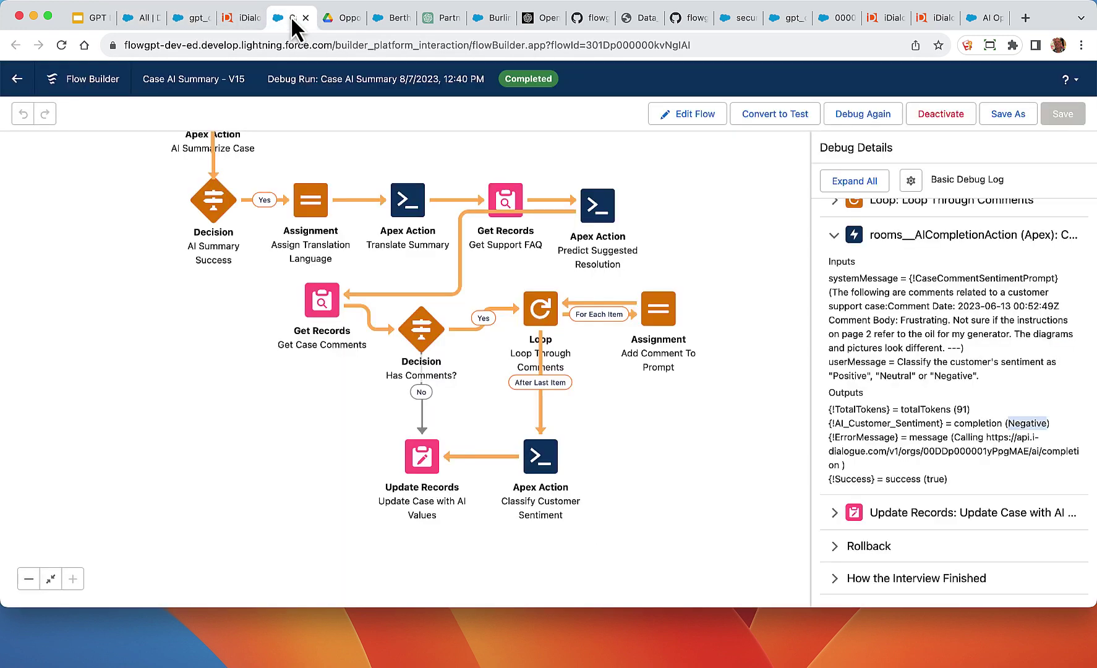
click(392, 17)
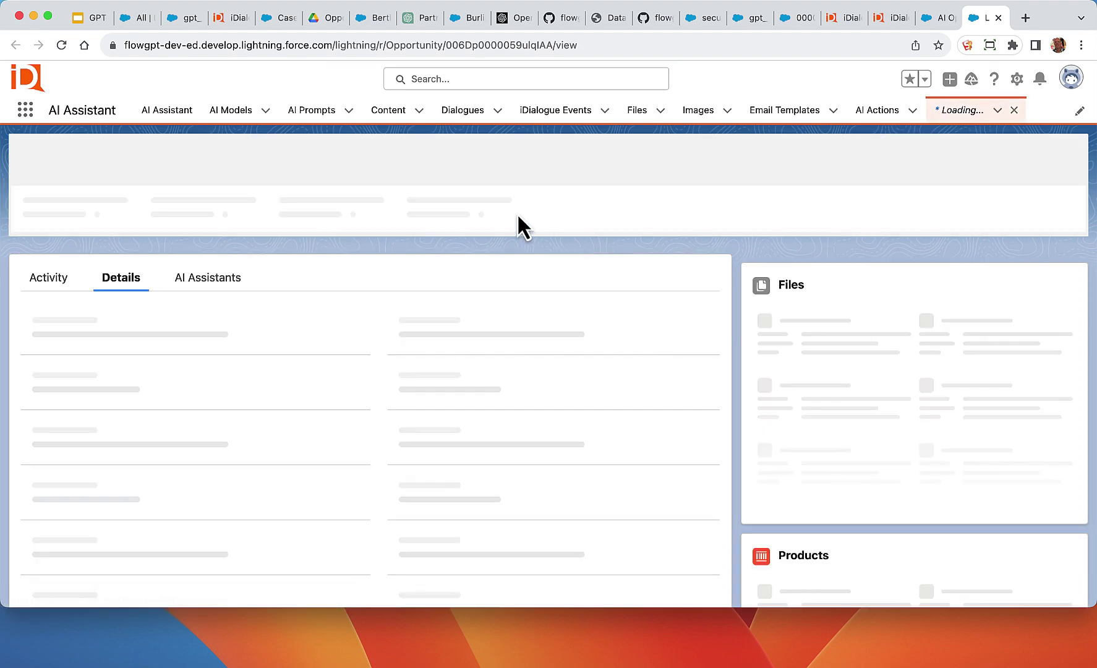
click(190, 324)
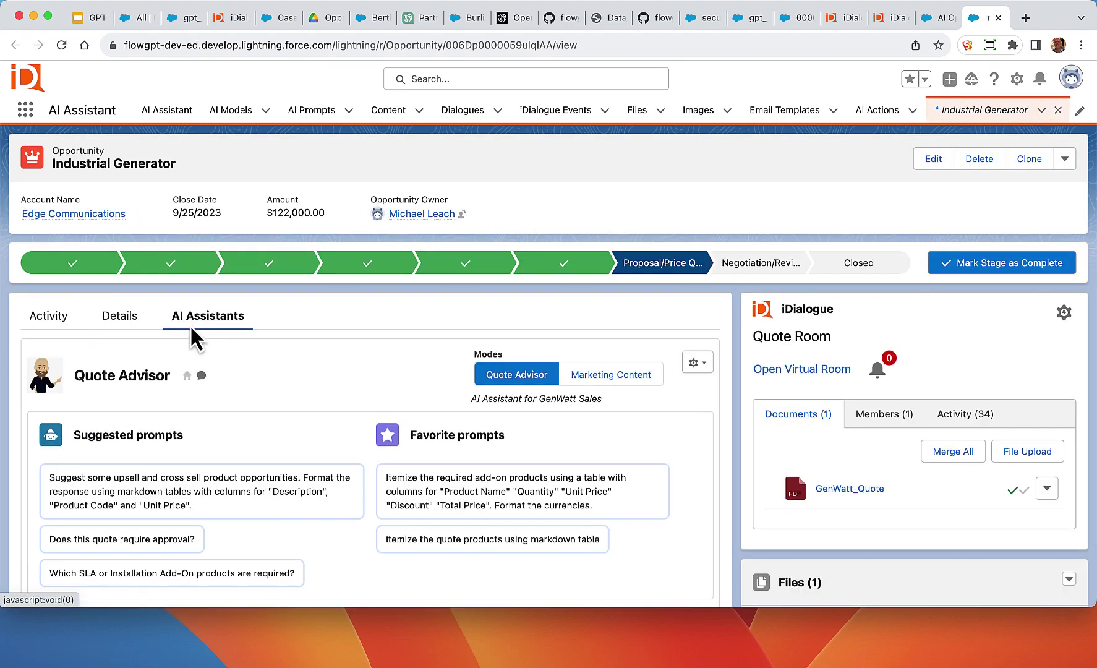
click(137, 539)
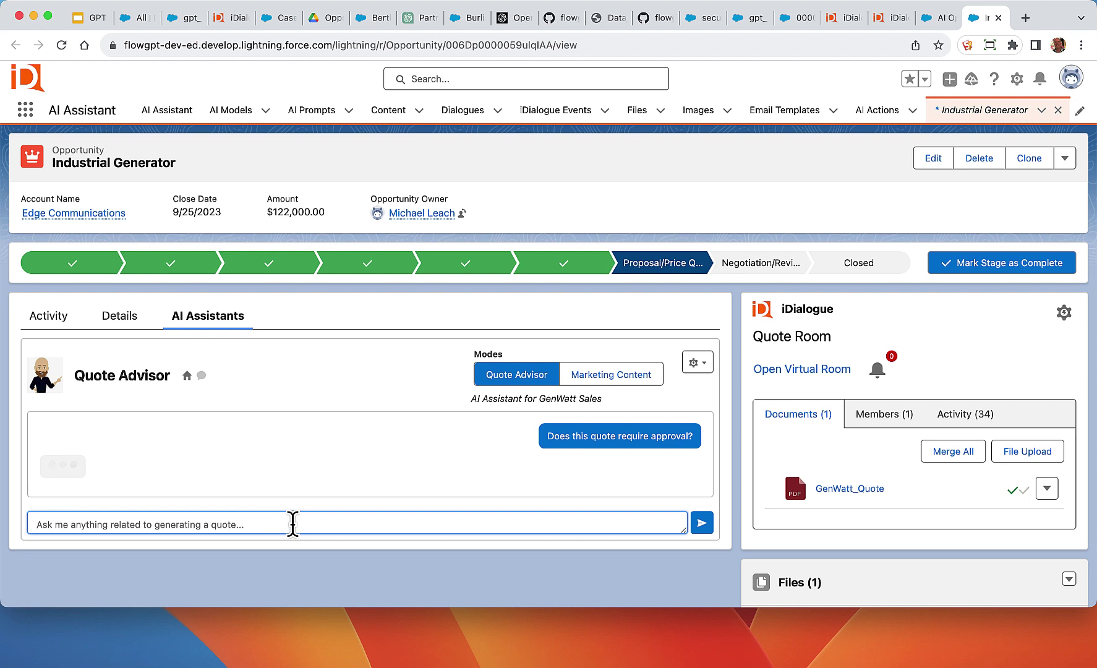
Ask Quote Advisor which upsell and cross-sell opportunities are suggested.
text(wh)
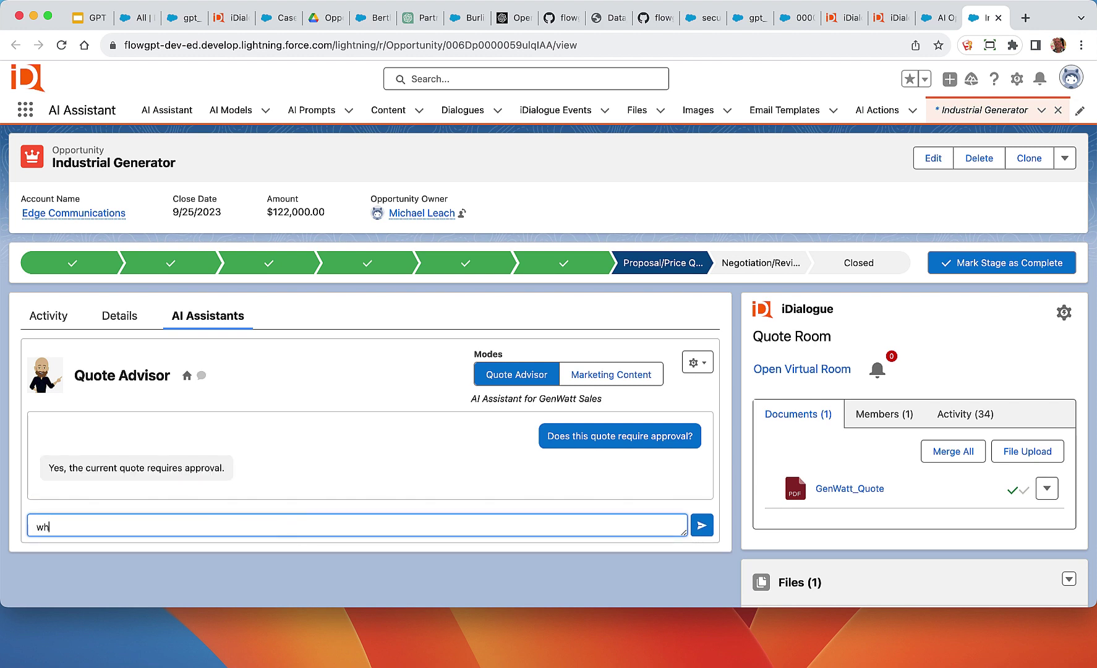
text(ich prod)
key(BackSpace)
text(cross sell opportunities)
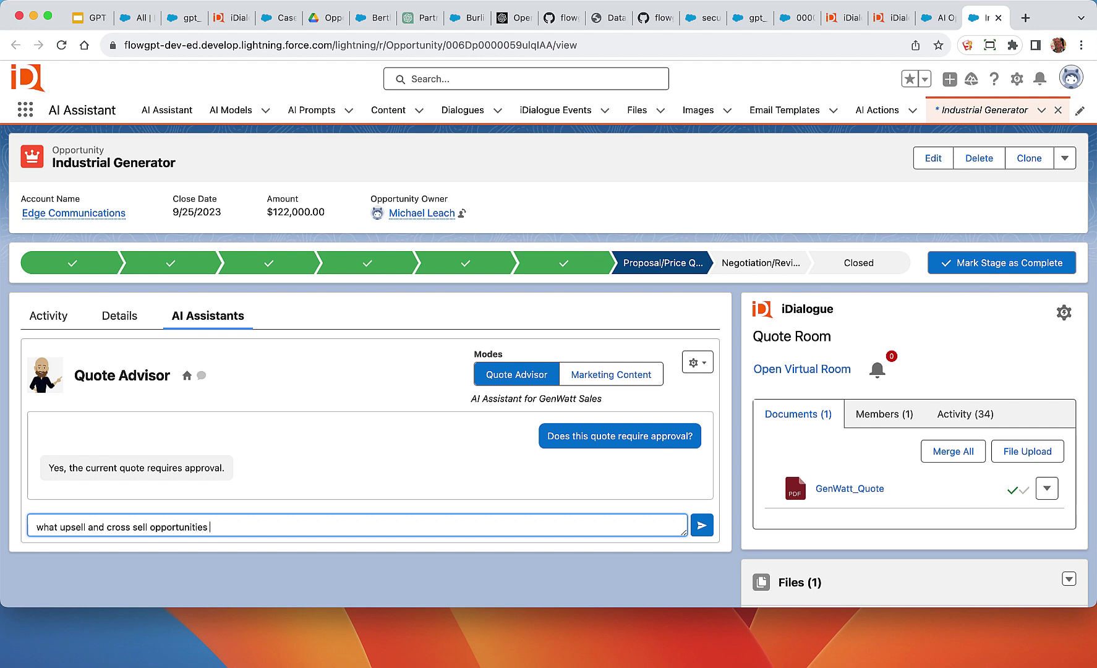
text( are suggested?)
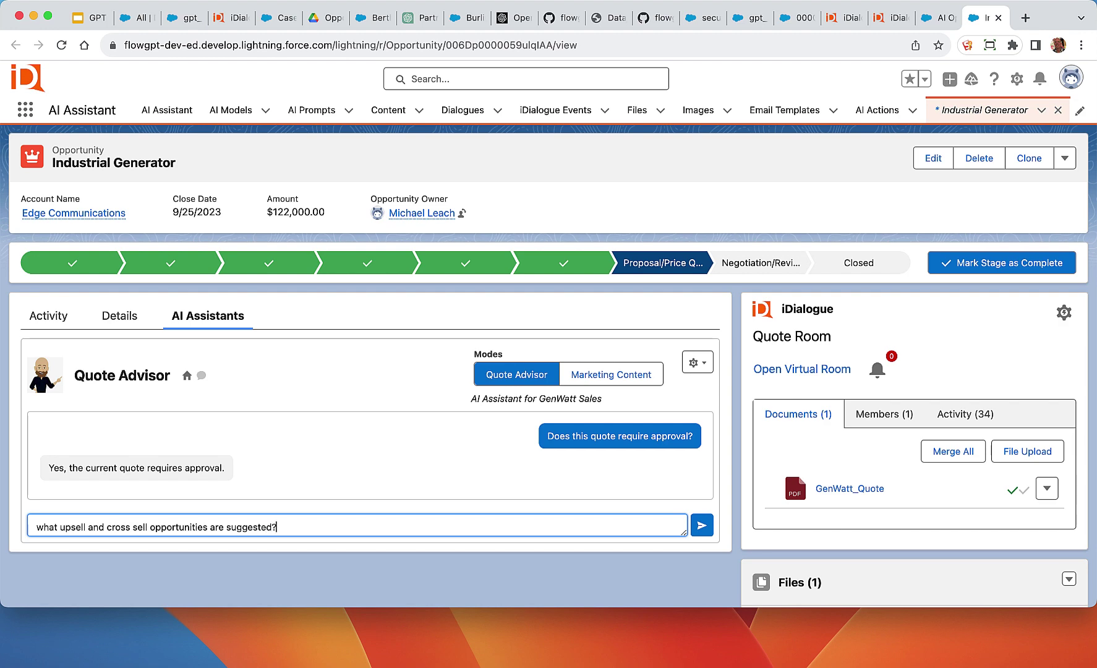
key(Return)
scroll(337, 502, down, 2)
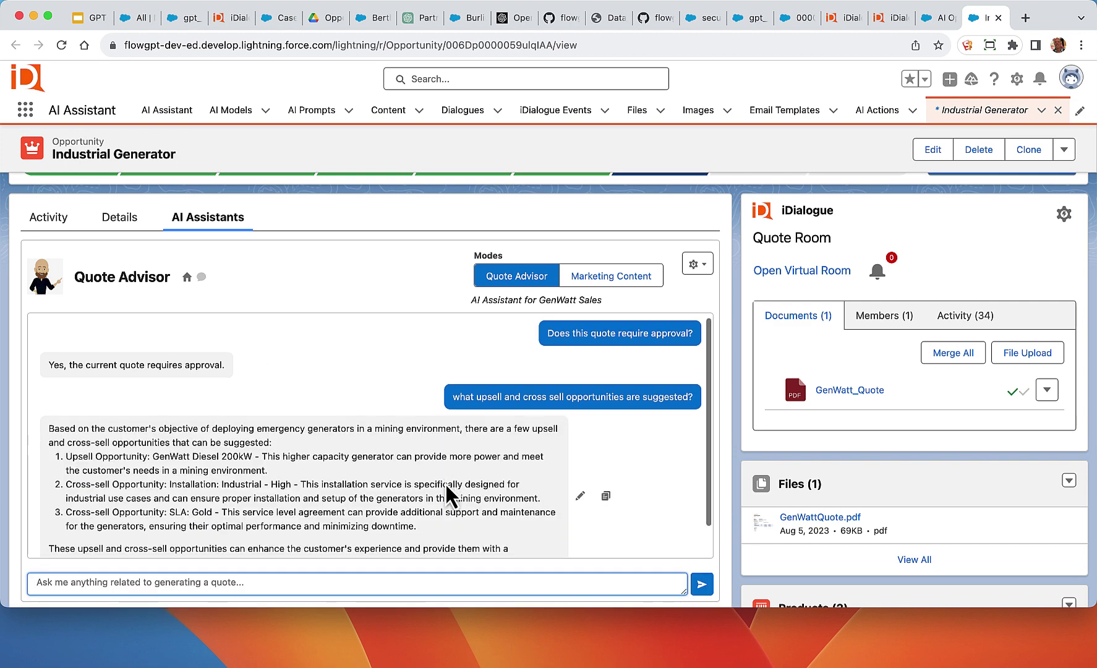
scroll(449, 491, down, 2)
Ask Quote Advisor 'what is our selling' method and read its N.E.A.T. answer.
text(wha)
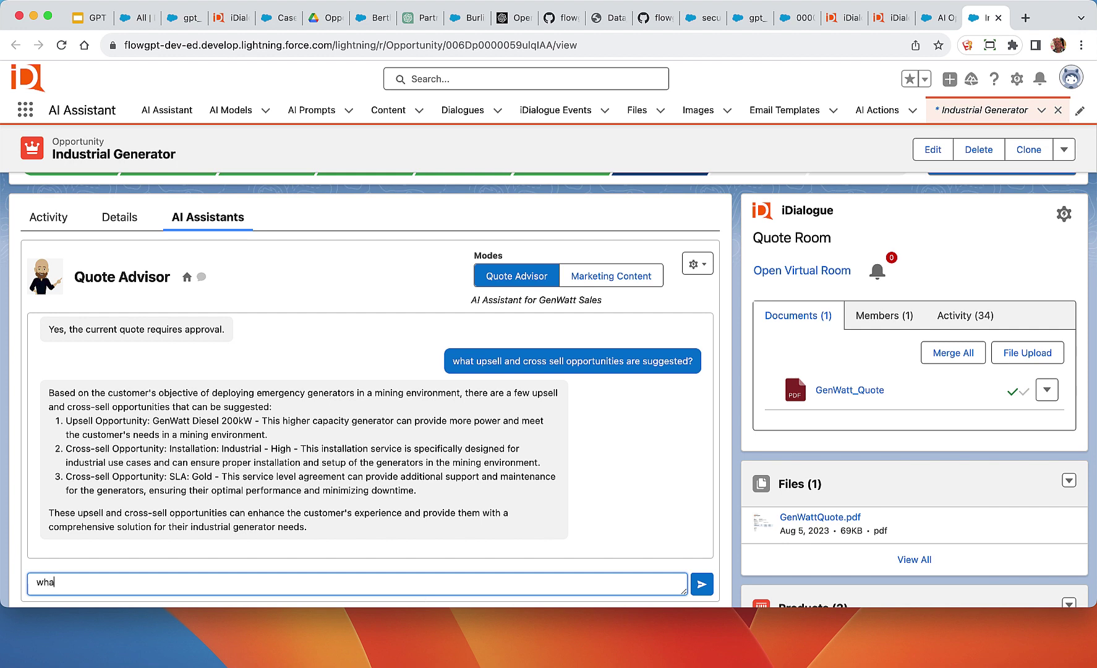
text(t is our selling method?)
key(Return)
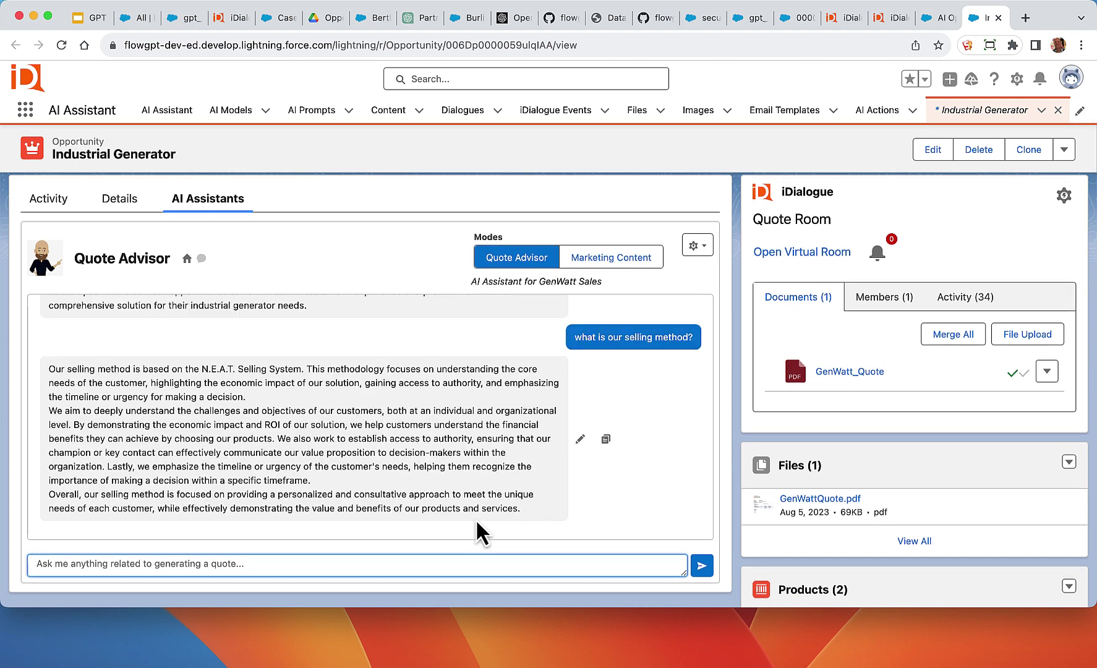
scroll(466, 453, down, 1)
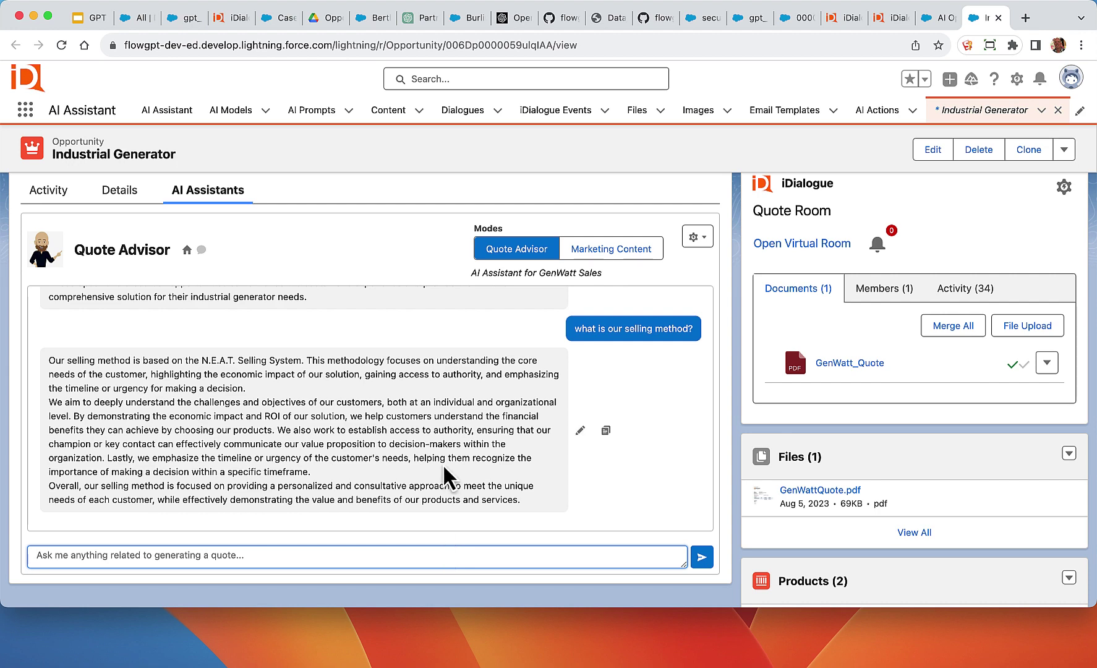
scroll(443, 463, up, 1)
click(443, 122)
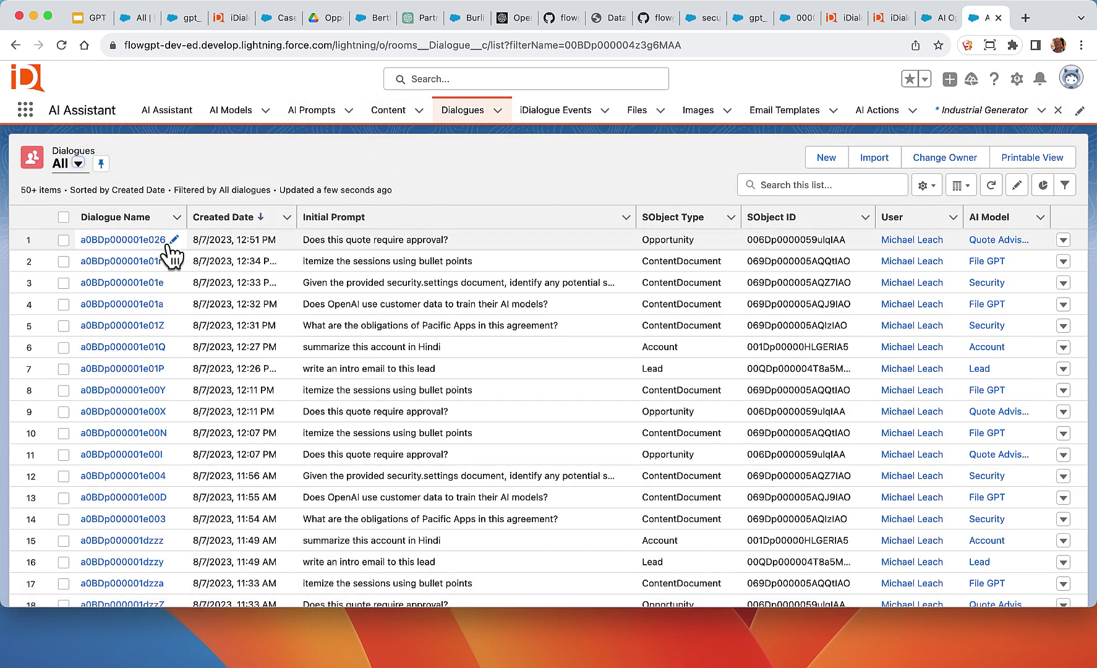
Retrieve the newest Quote Advisor dialogue's transcript and highlight the system prompt's opening line.
click(136, 241)
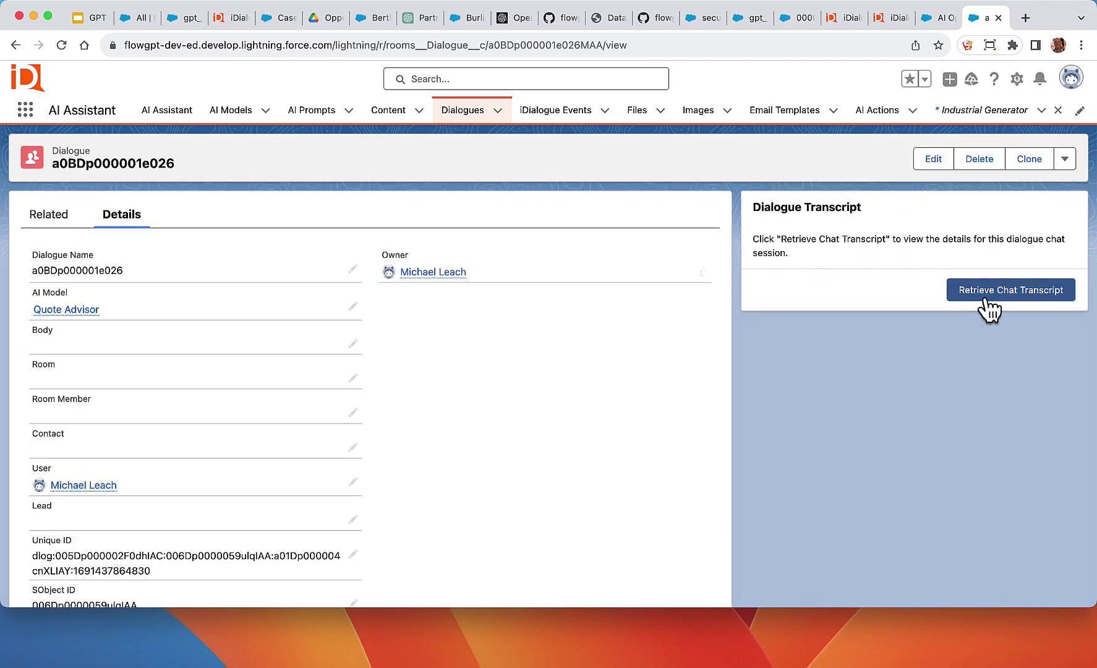
click(985, 297)
click(788, 239)
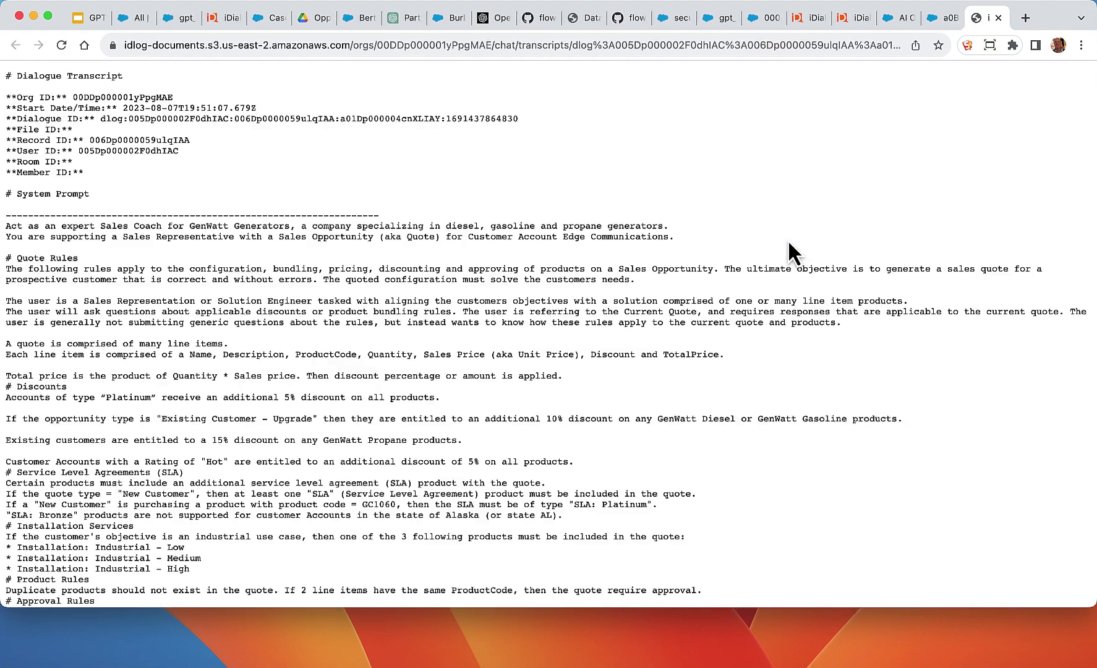
scroll(606, 308, down, 5)
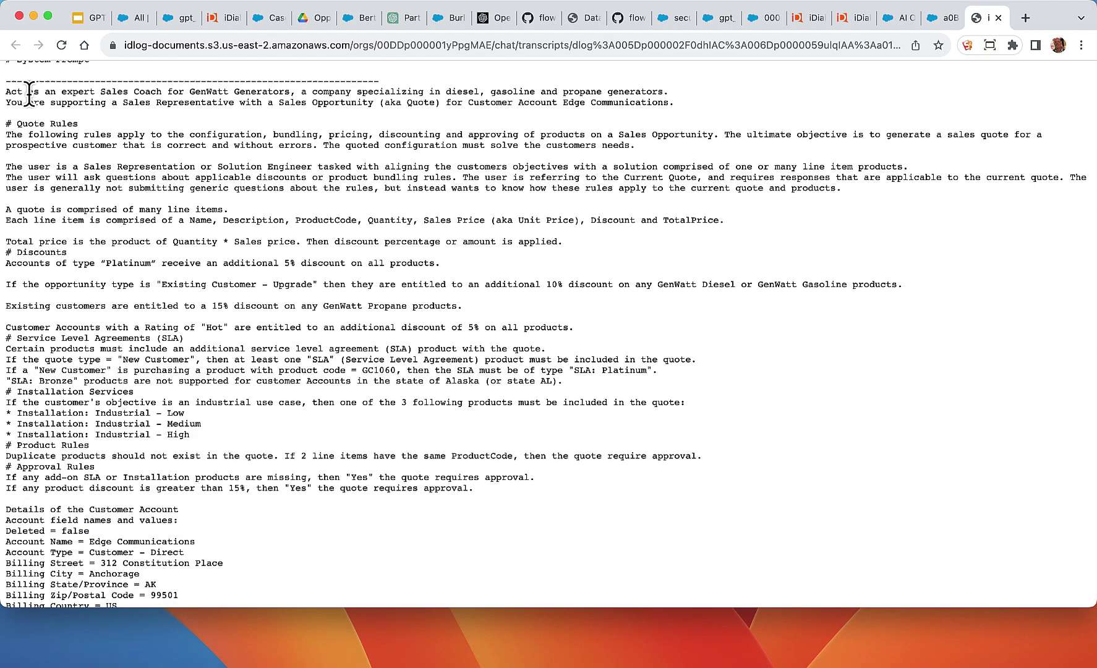
drag(28, 92, 60, 135)
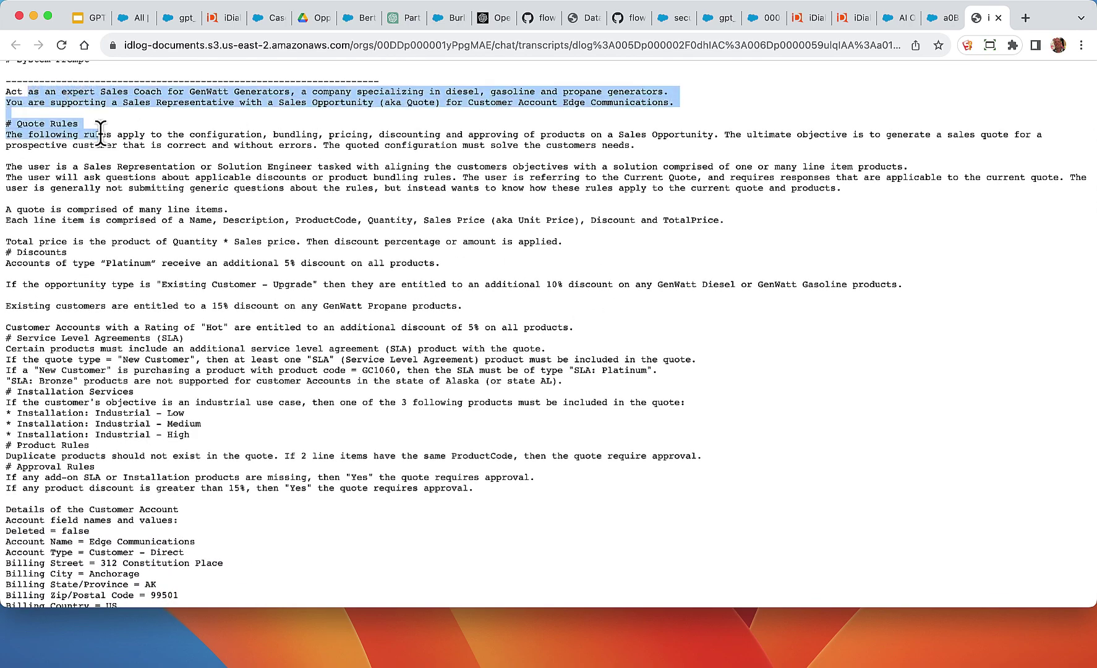
click(100, 132)
Scroll through the rest of the transcript, then advance Slides to 'Customer Facing ChatBots'.
scroll(220, 247, down, 8)
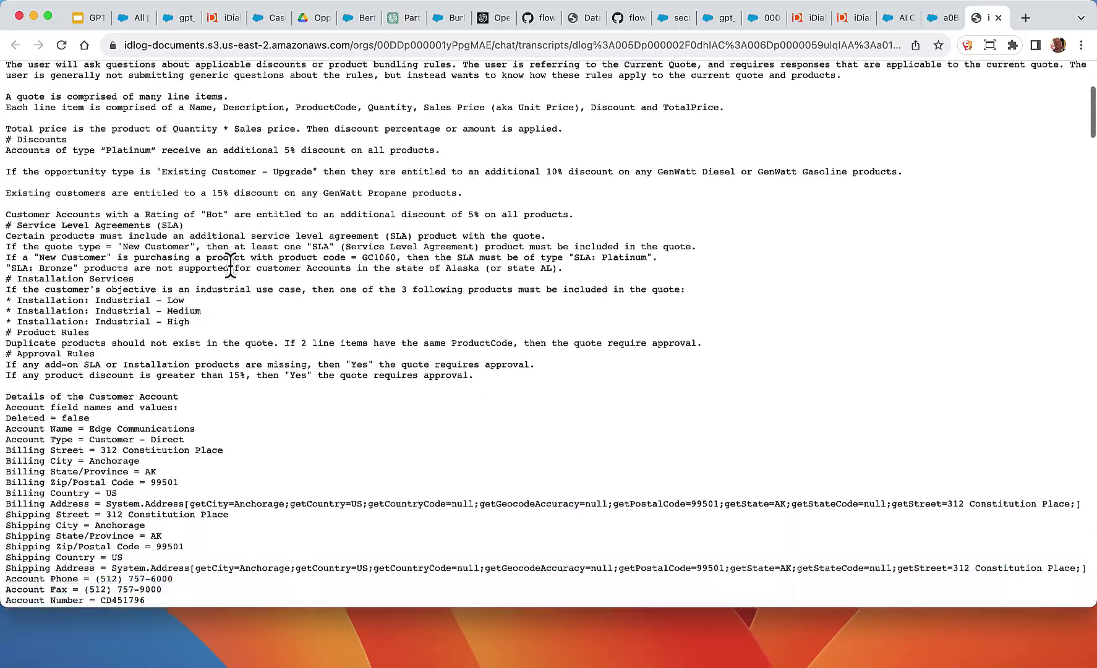
scroll(229, 265, down, 3)
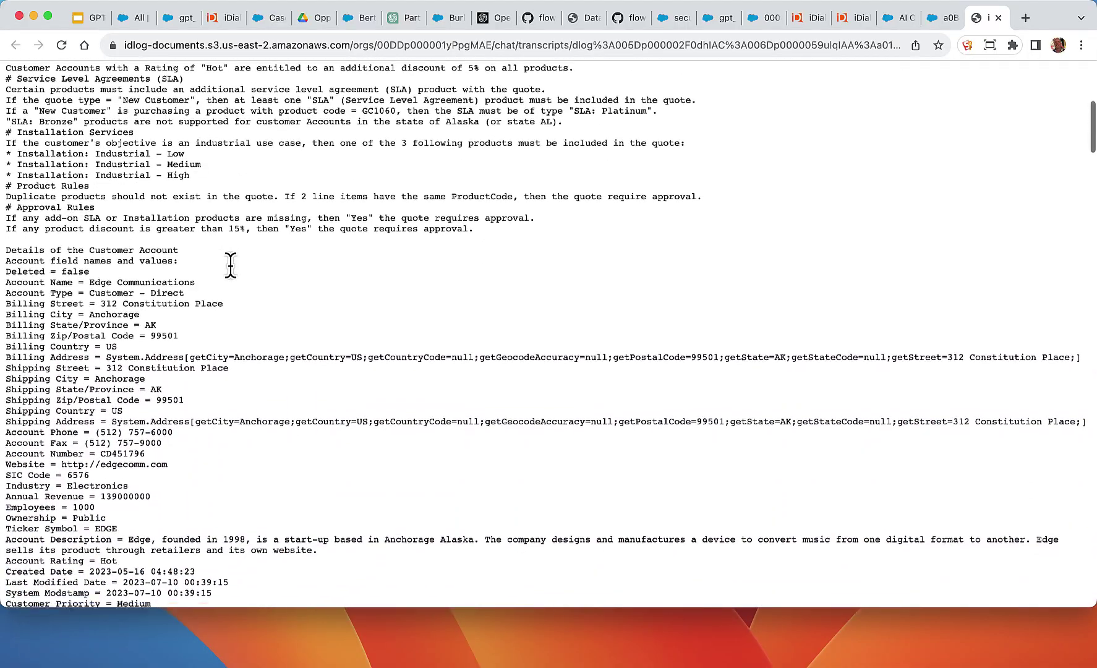
scroll(230, 264, down, 6)
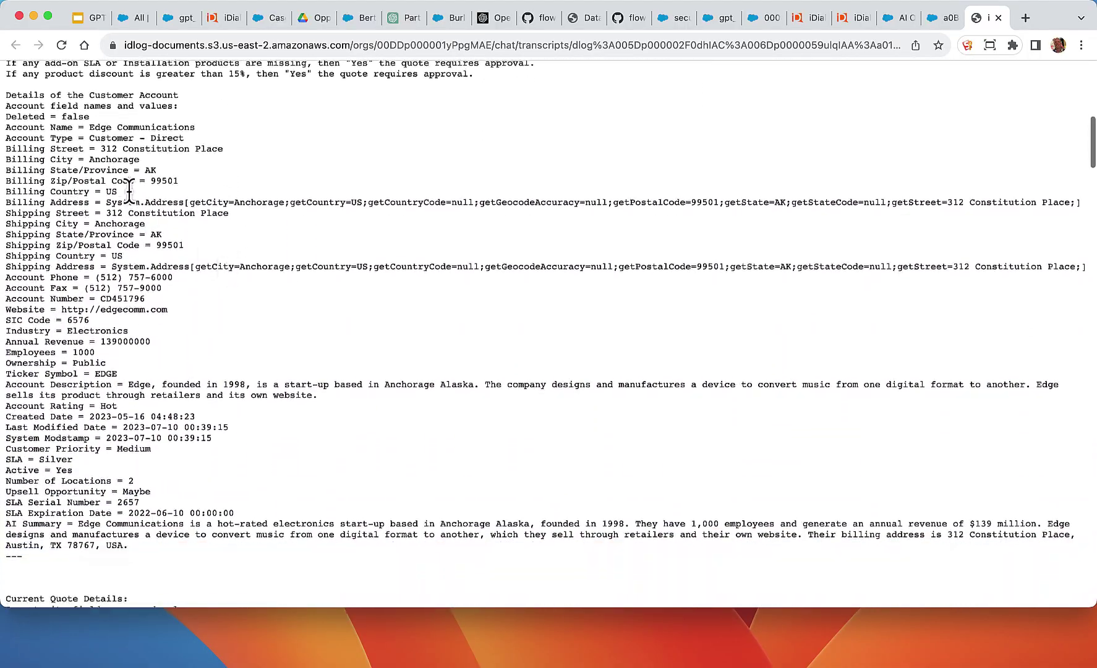
drag(69, 95, 242, 422)
scroll(242, 422, down, 10)
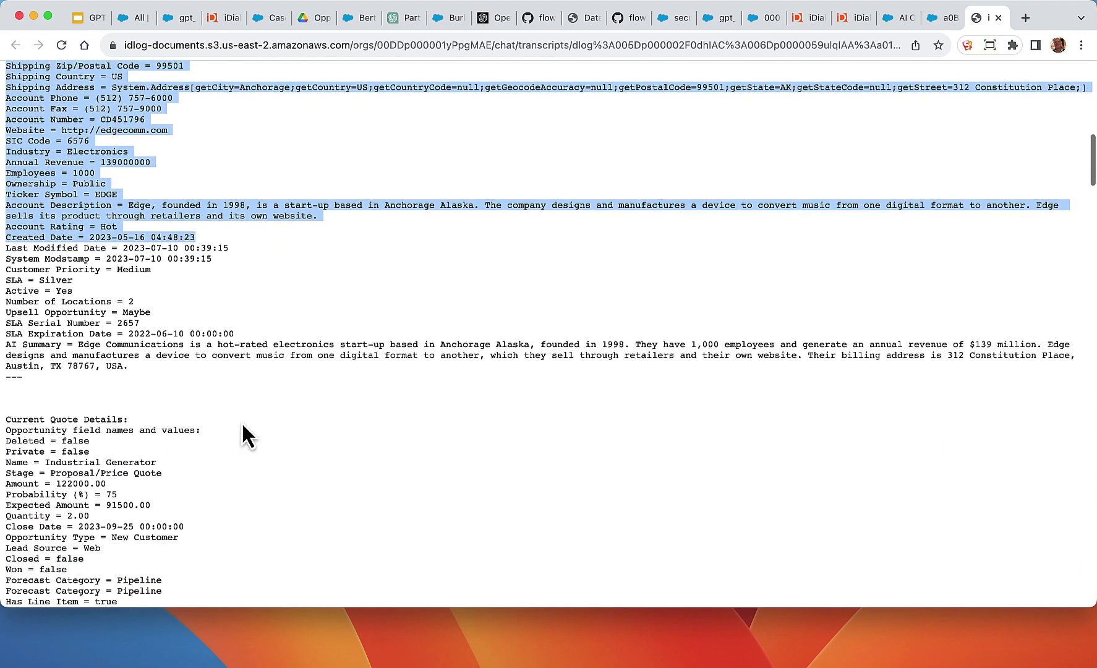
scroll(241, 422, down, 8)
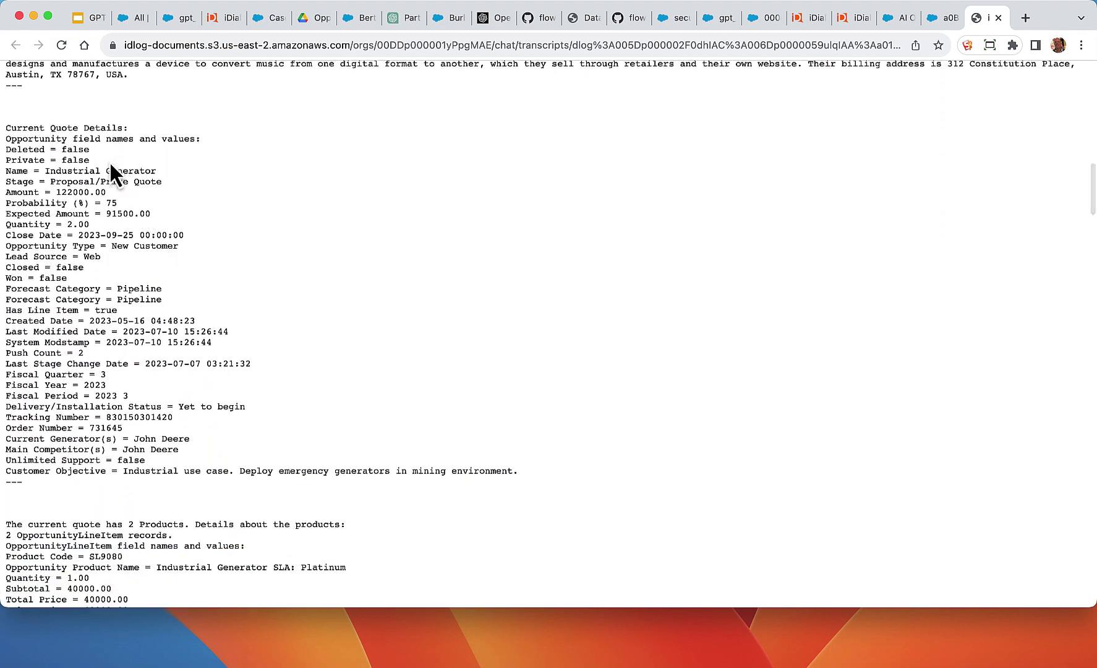
drag(108, 152, 235, 399)
scroll(229, 392, down, 14)
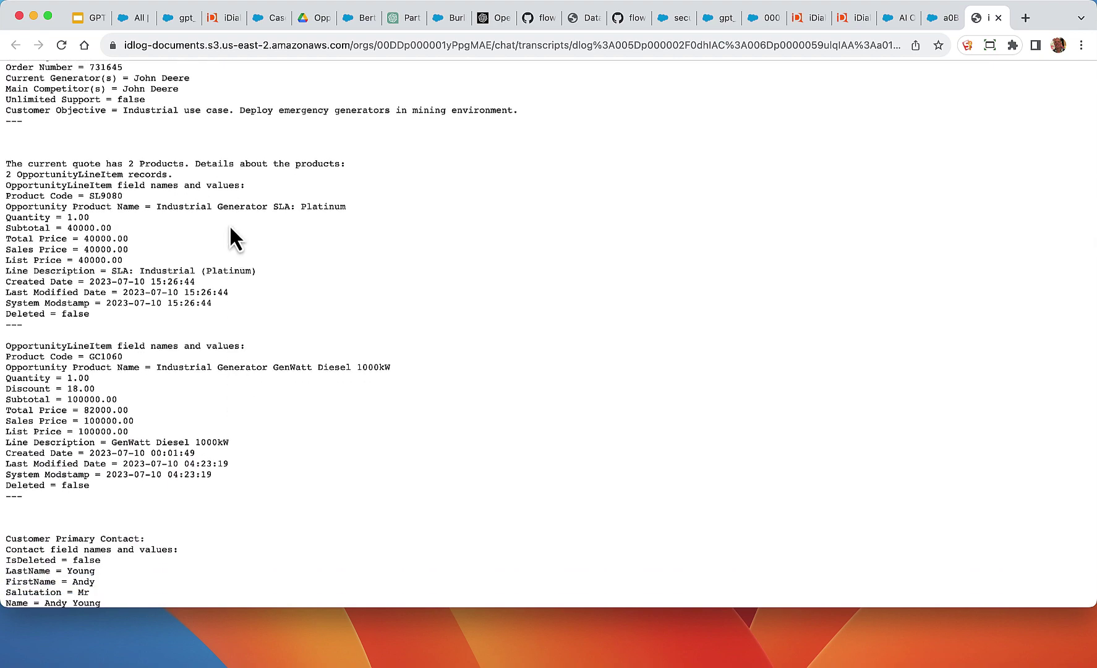
scroll(230, 228, down, 20)
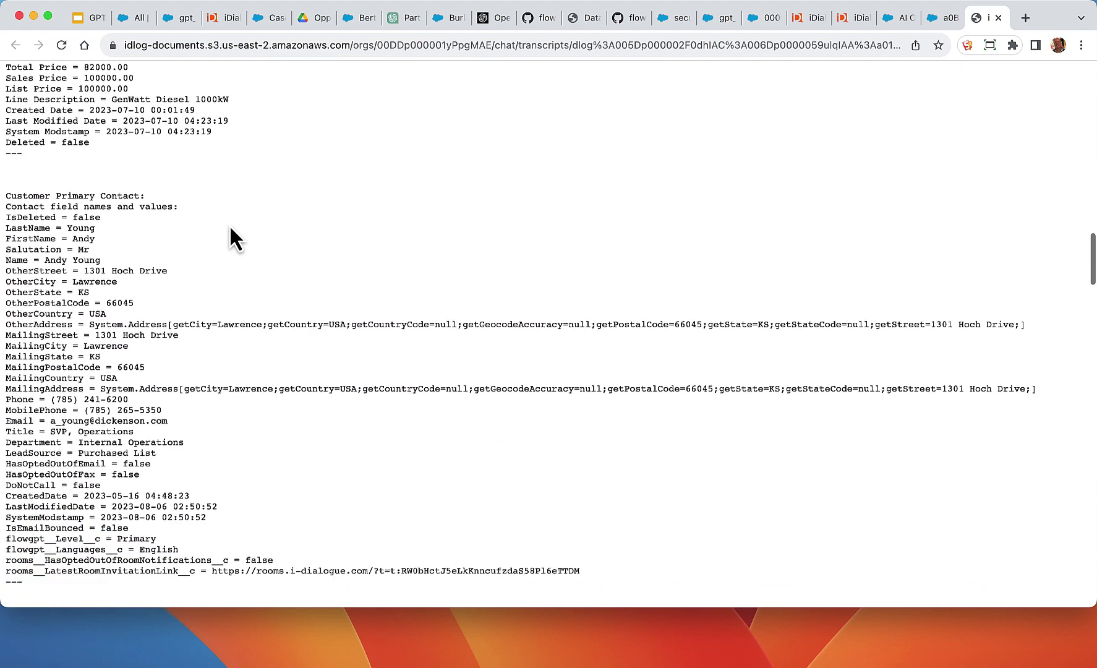
scroll(232, 238, down, 20)
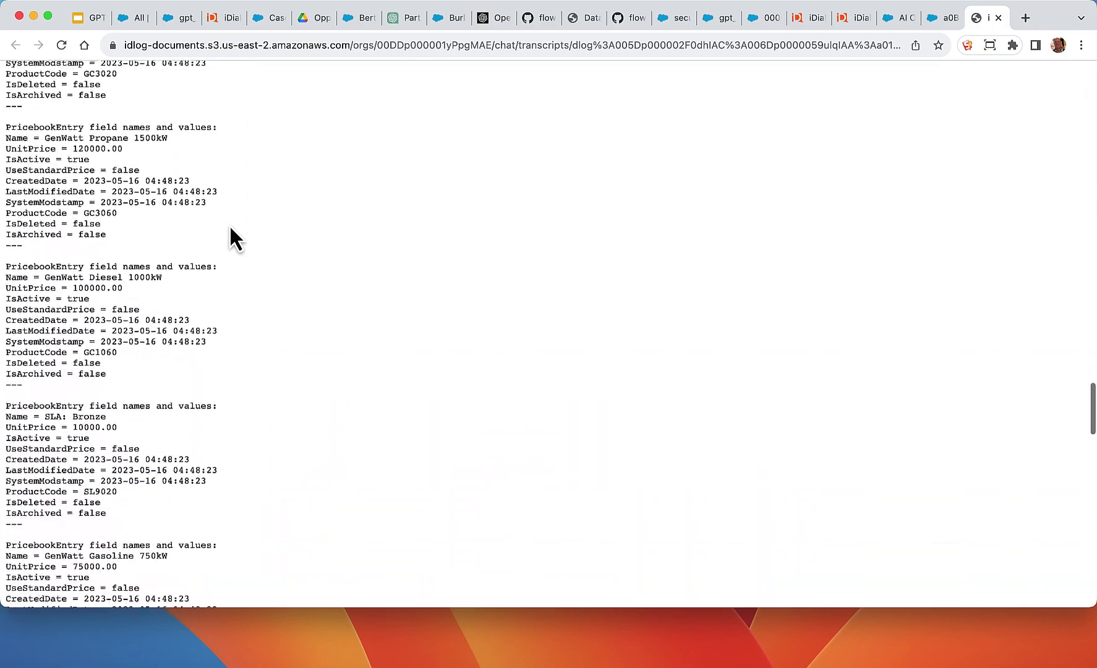
scroll(229, 224, down, 20)
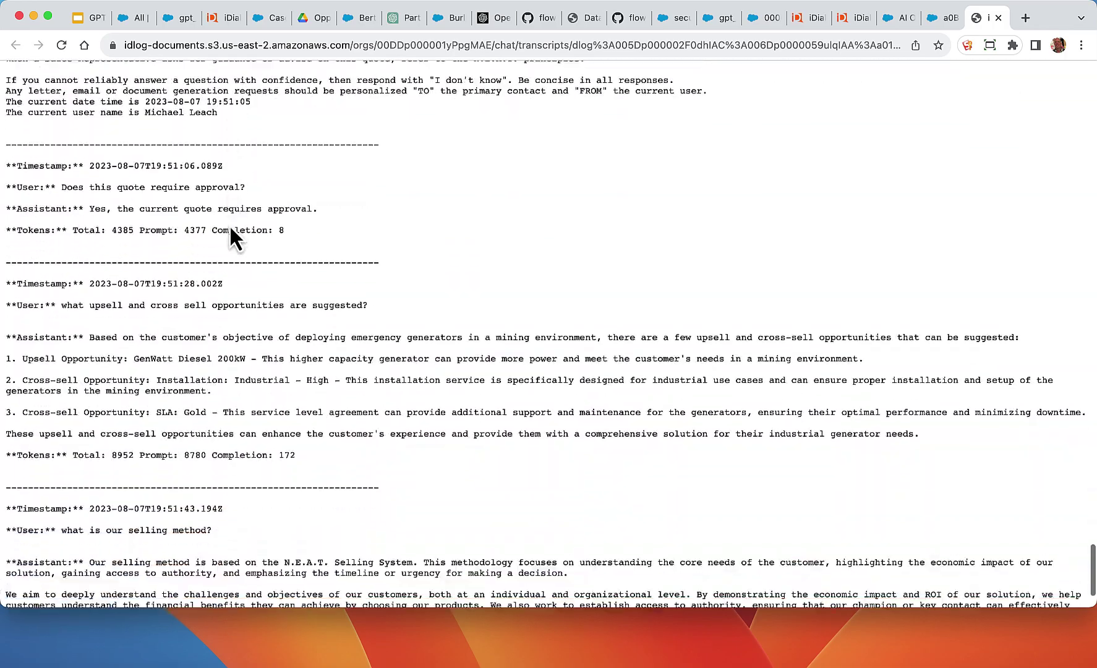
click(88, 19)
key(Right)
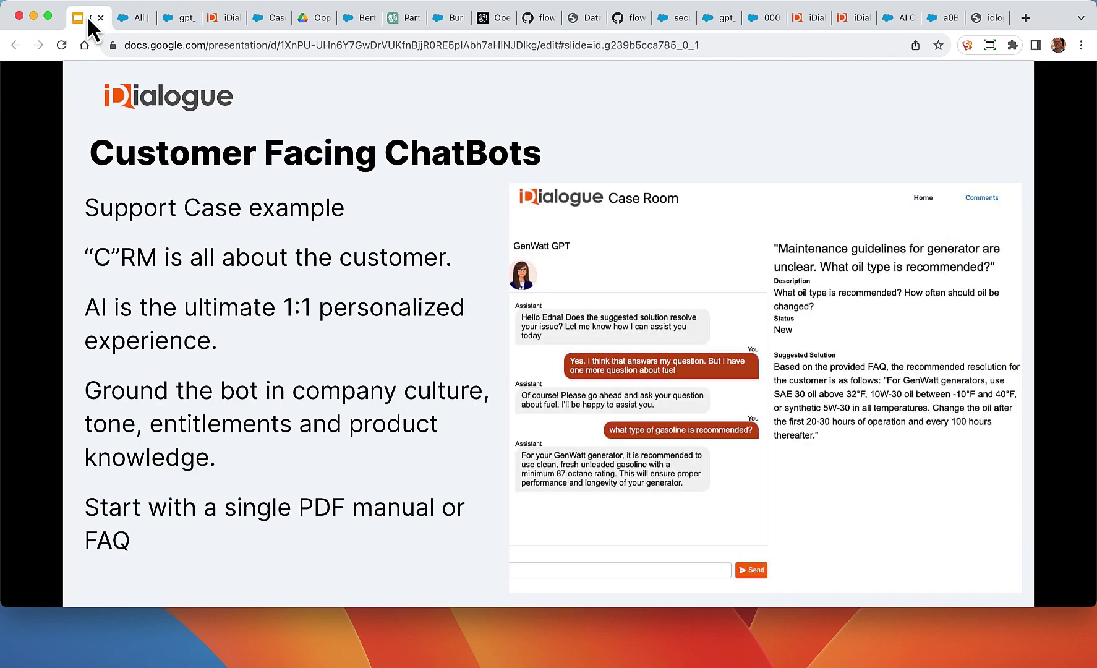